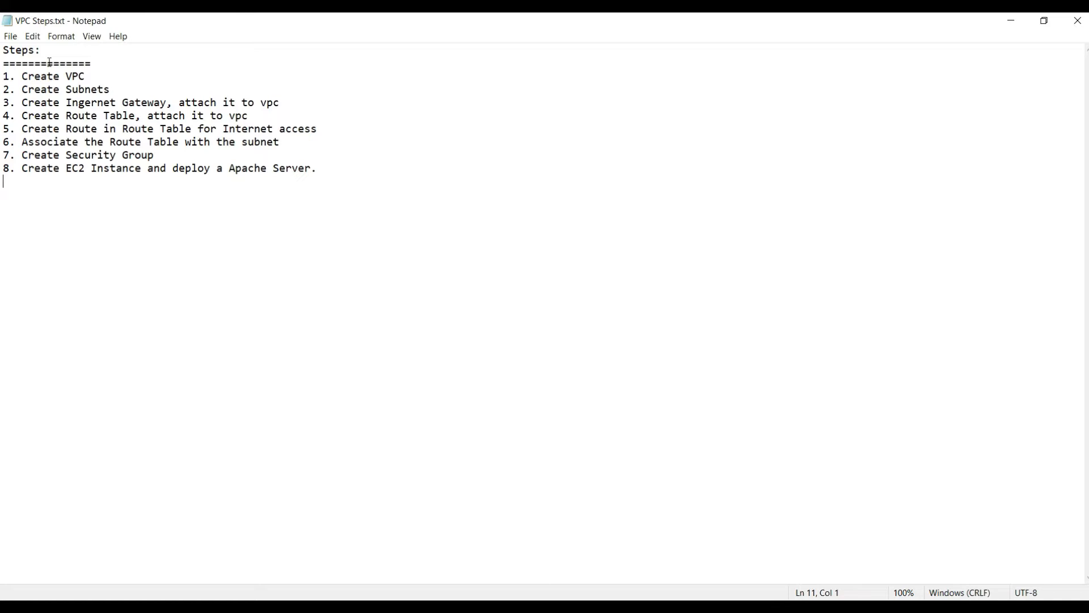
# Review the eight planned steps in VPC Steps.txt, from creating the VPC to deploying an Apache server on an EC2 instance
pyautogui.click(86, 76)
pyautogui.moveTo(86, 76); pyautogui.dragTo(22, 75)
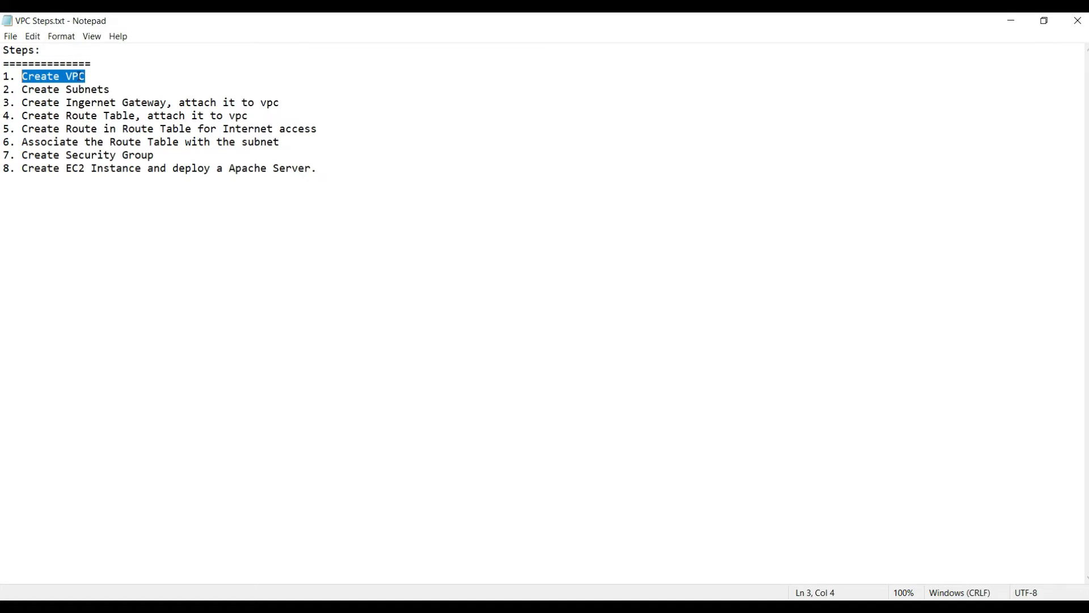
pyautogui.click(80, 76)
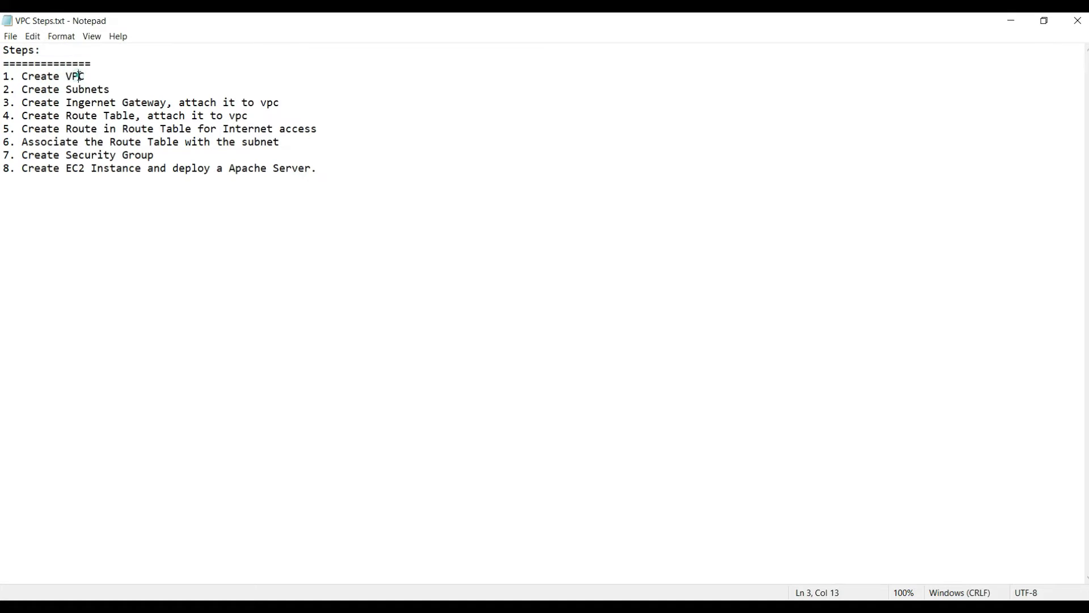
pyautogui.moveTo(27, 89); pyautogui.dragTo(106, 90)
pyautogui.moveTo(29, 102); pyautogui.dragTo(287, 103)
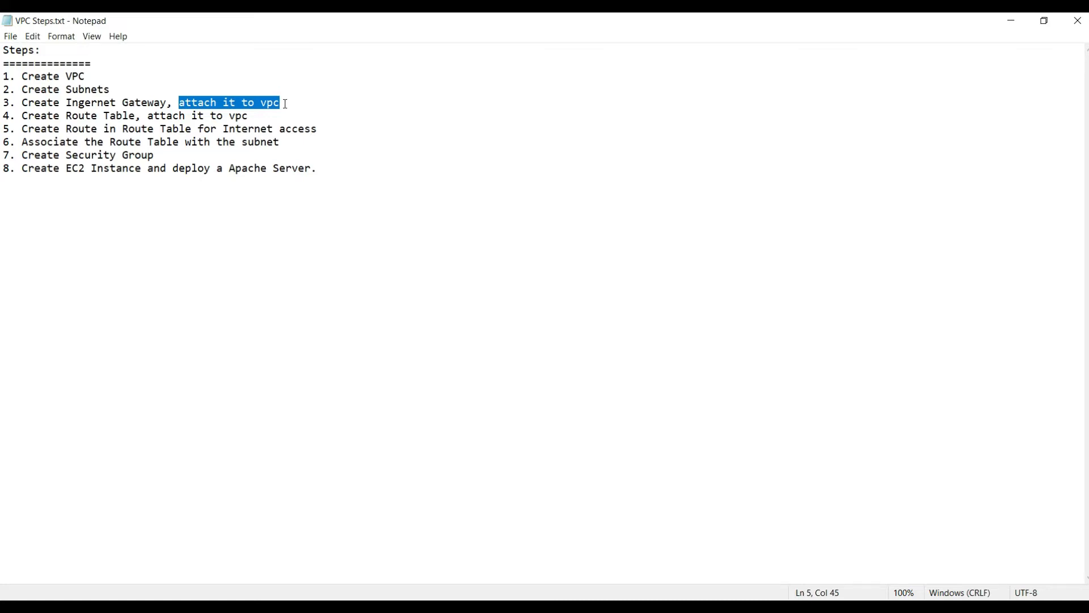
pyautogui.moveTo(34, 116); pyautogui.dragTo(136, 117)
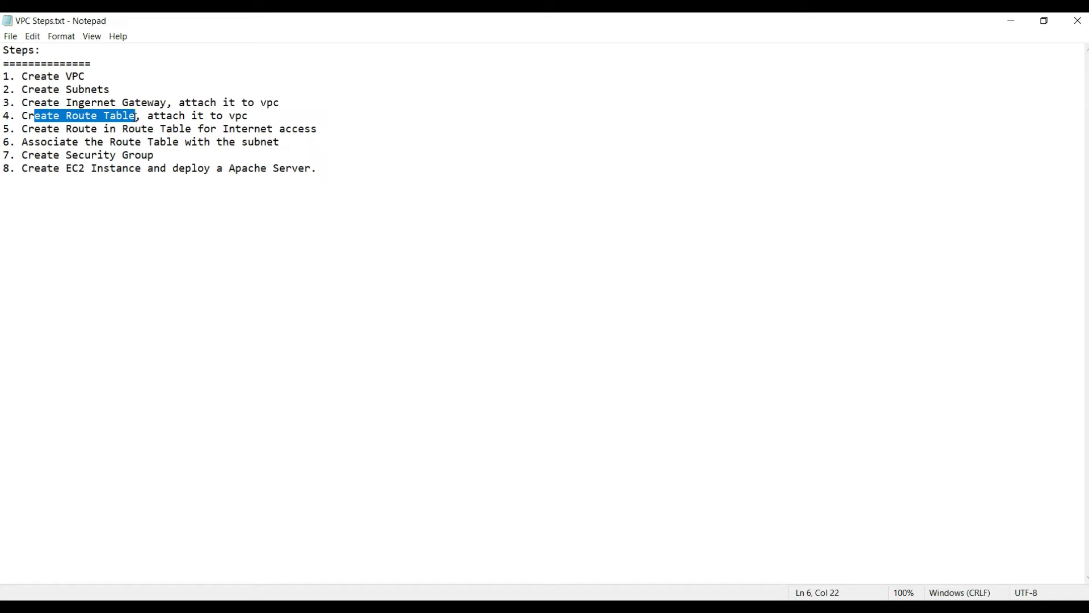
pyautogui.click(161, 117)
pyautogui.moveTo(47, 130); pyautogui.dragTo(311, 131)
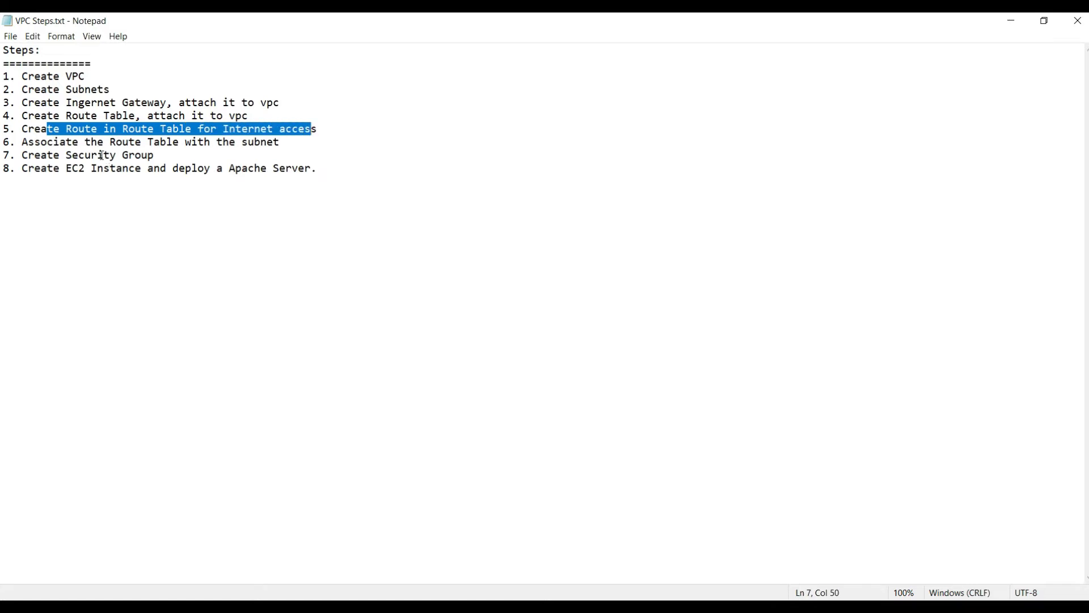
pyautogui.click(83, 133)
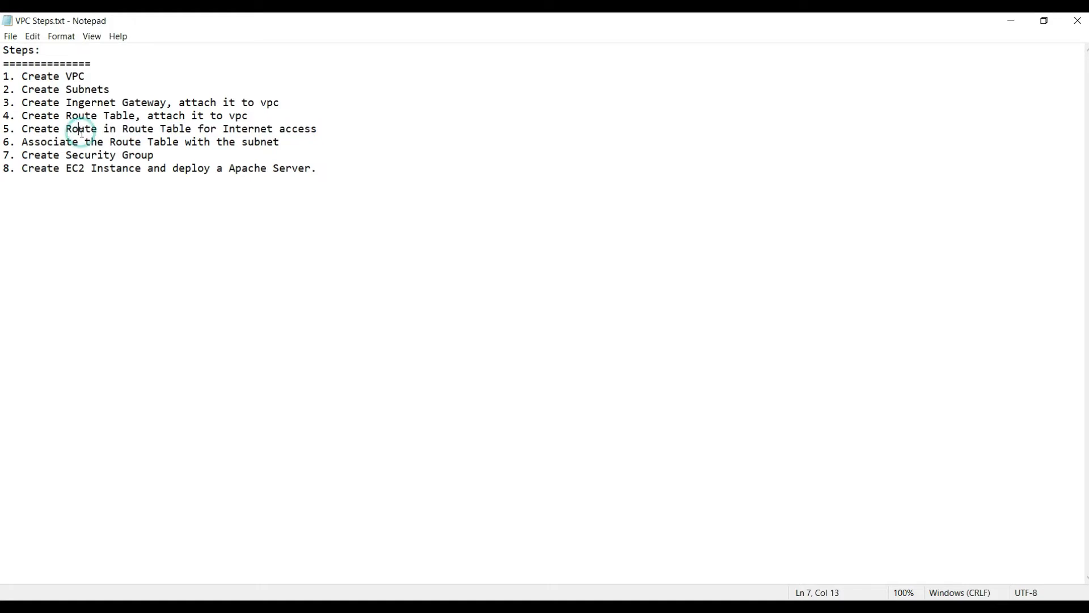
pyautogui.moveTo(66, 129); pyautogui.dragTo(153, 130)
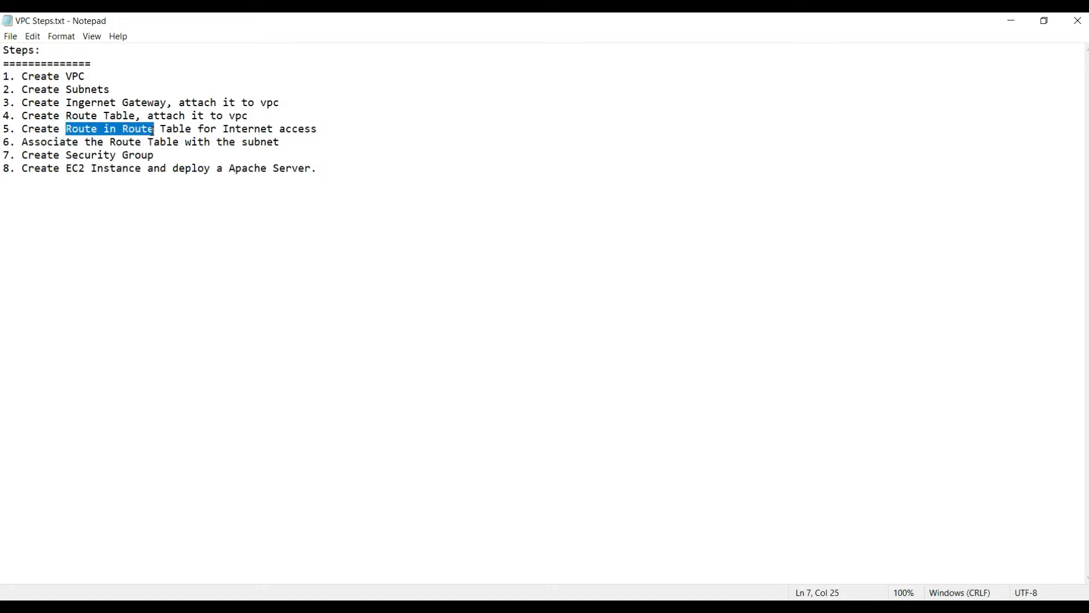
pyautogui.moveTo(54, 142); pyautogui.dragTo(276, 143)
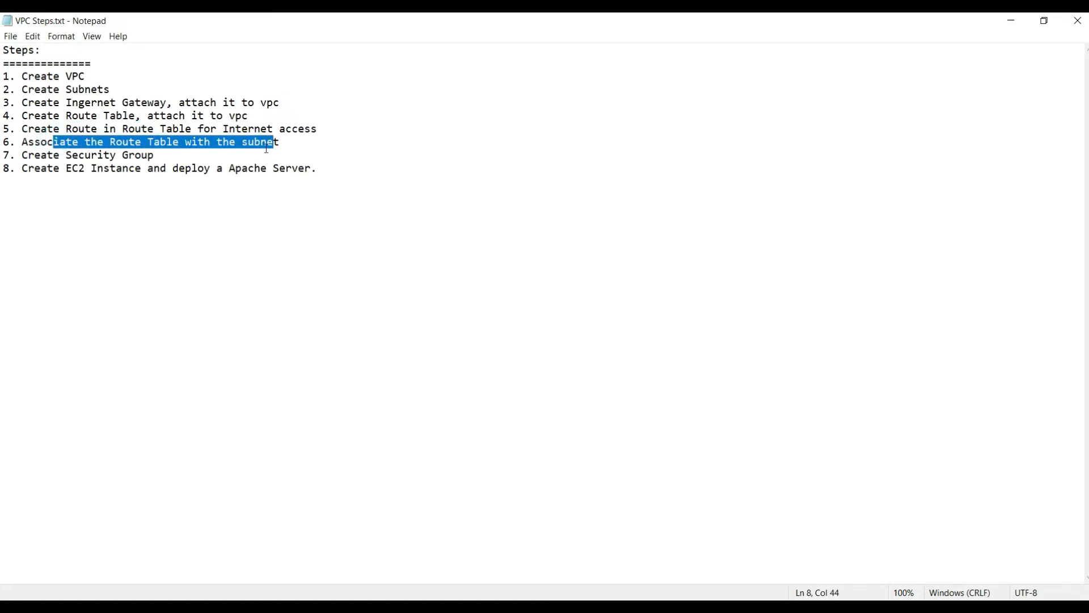
pyautogui.moveTo(54, 155); pyautogui.dragTo(150, 156)
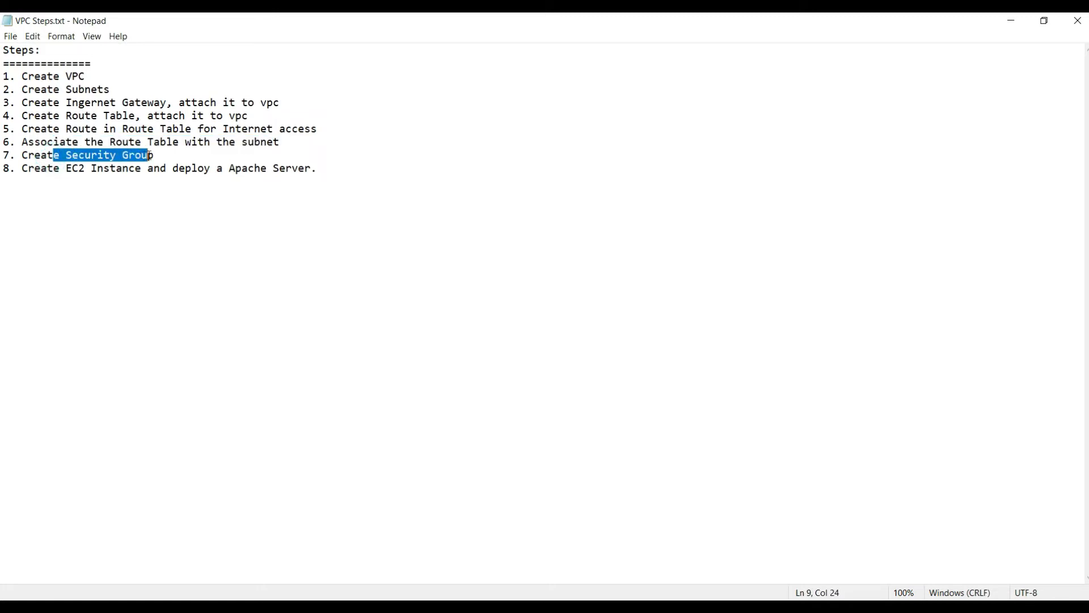
pyautogui.moveTo(68, 168); pyautogui.dragTo(306, 168)
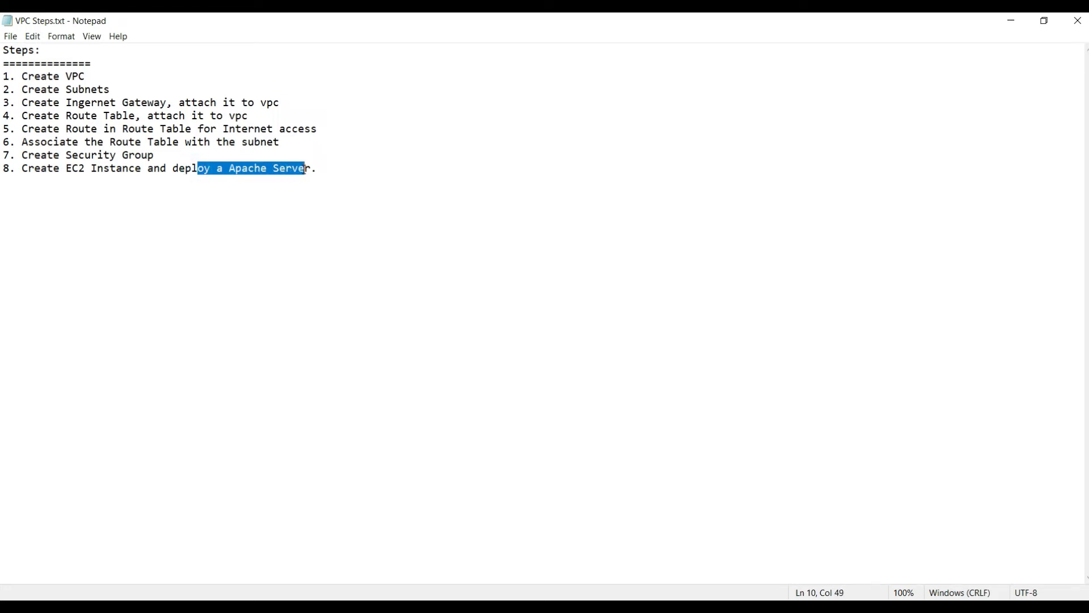
pyautogui.moveTo(66, 168); pyautogui.dragTo(146, 169)
pyautogui.moveTo(66, 76); pyautogui.dragTo(110, 90)
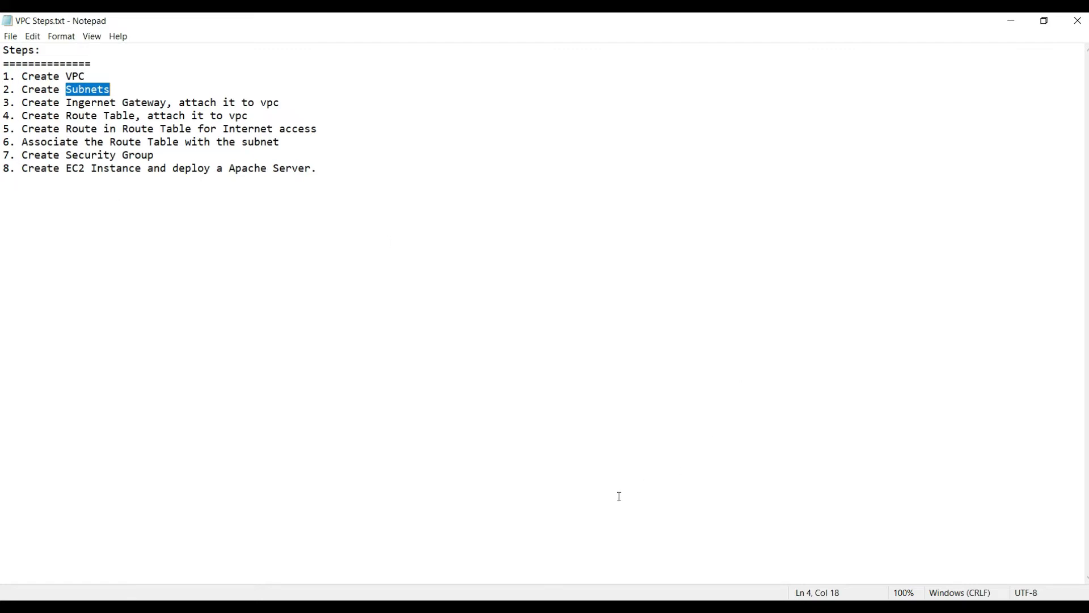
# Switch to the AWS VPC console in the browser and examine all columns of the existing VPC in the VPC list
pyautogui.moveTo(651, 606)
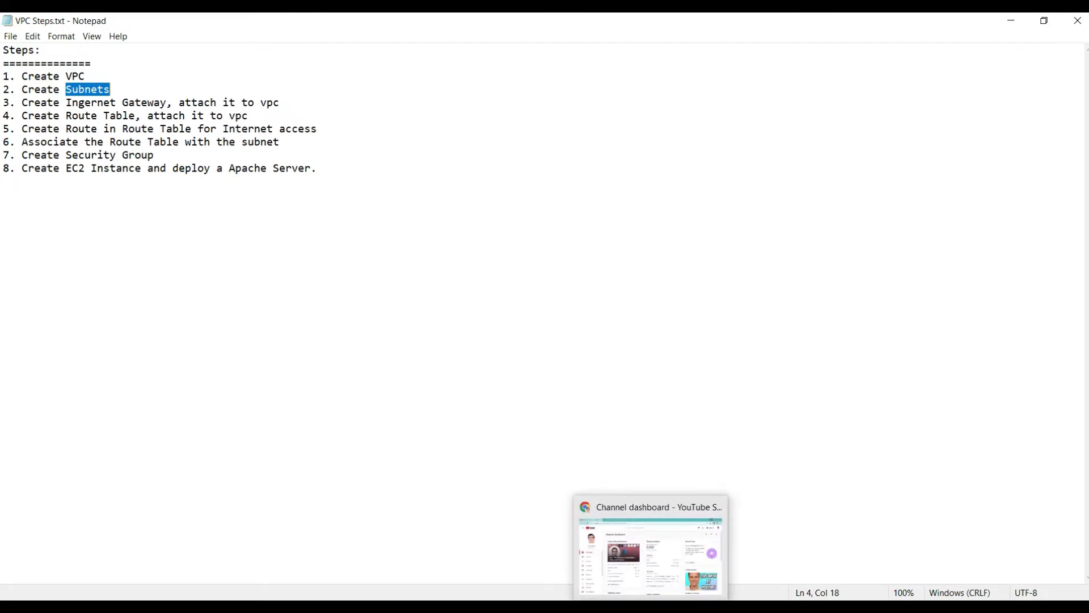
pyautogui.hotkey('alt', 'Tab')
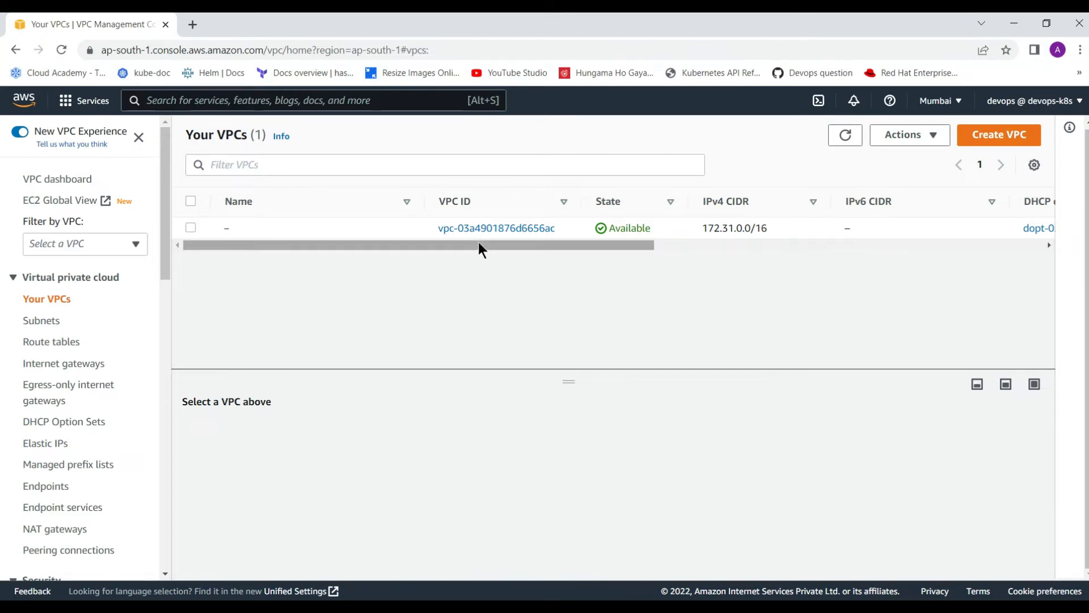
pyautogui.moveTo(478, 242); pyautogui.dragTo(862, 264)
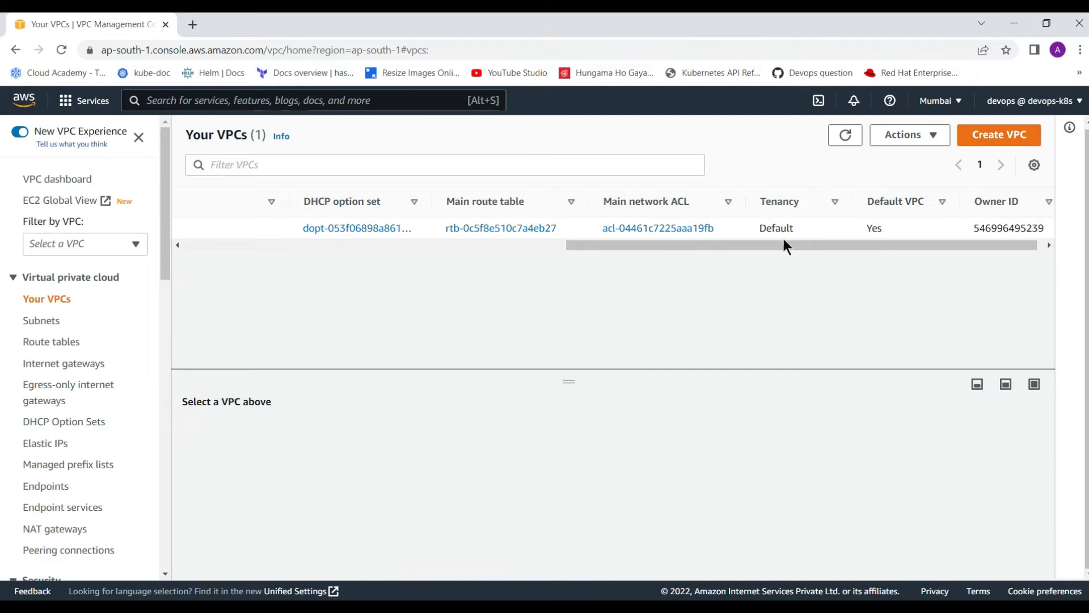
pyautogui.moveTo(780, 245); pyautogui.dragTo(798, 251)
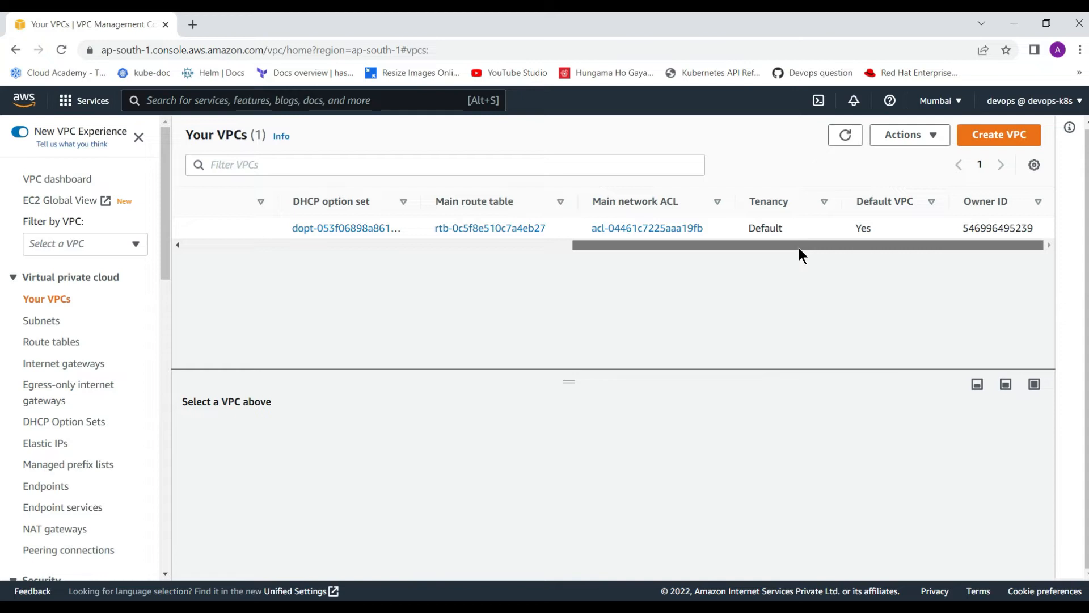
pyautogui.moveTo(798, 247); pyautogui.dragTo(380, 248)
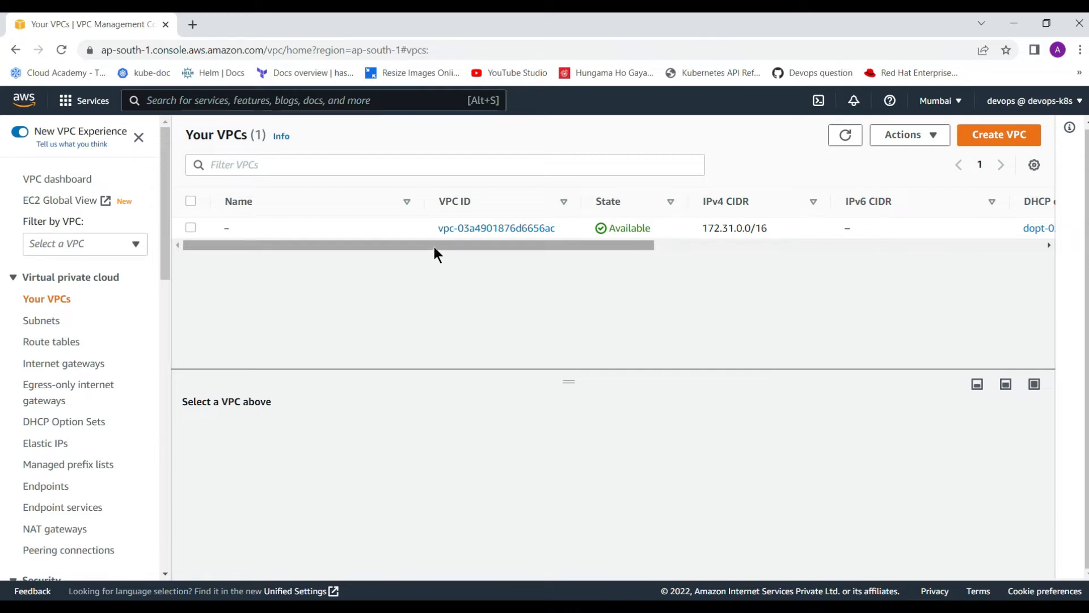
pyautogui.moveTo(436, 250); pyautogui.dragTo(395, 250)
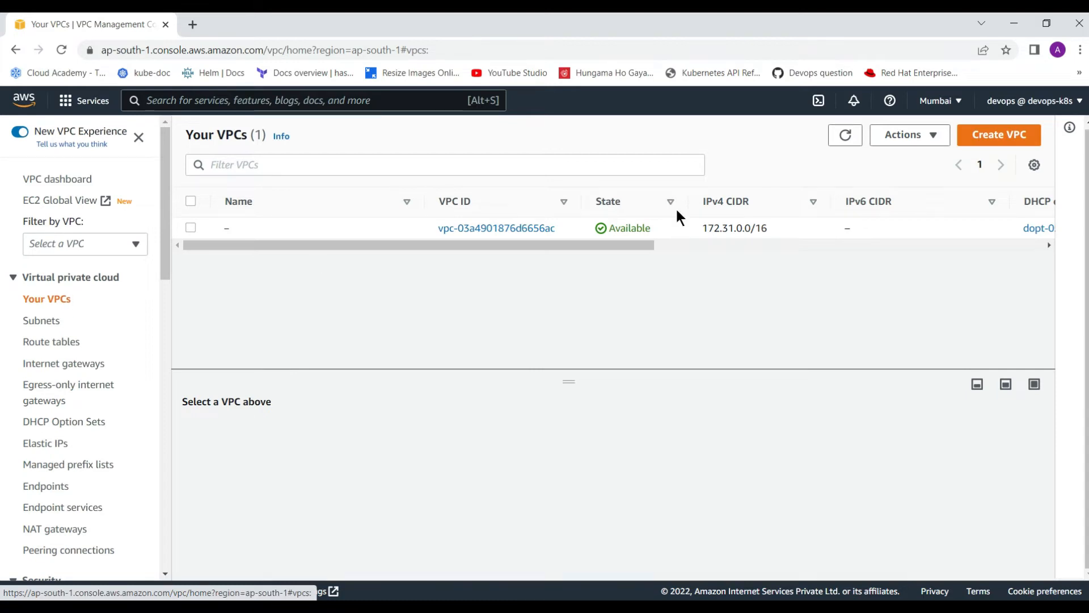
# Start creating a new VPC with the VPC only option and name it demo-vpc
pyautogui.click(1011, 140)
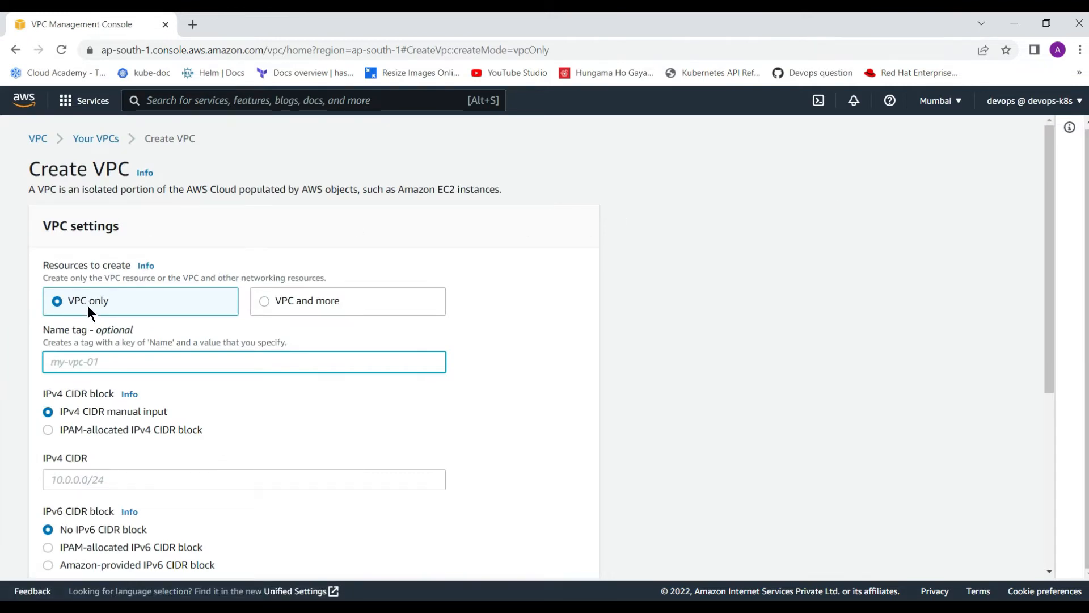
pyautogui.click(550, 299)
pyautogui.scroll(-3, 533, 296)
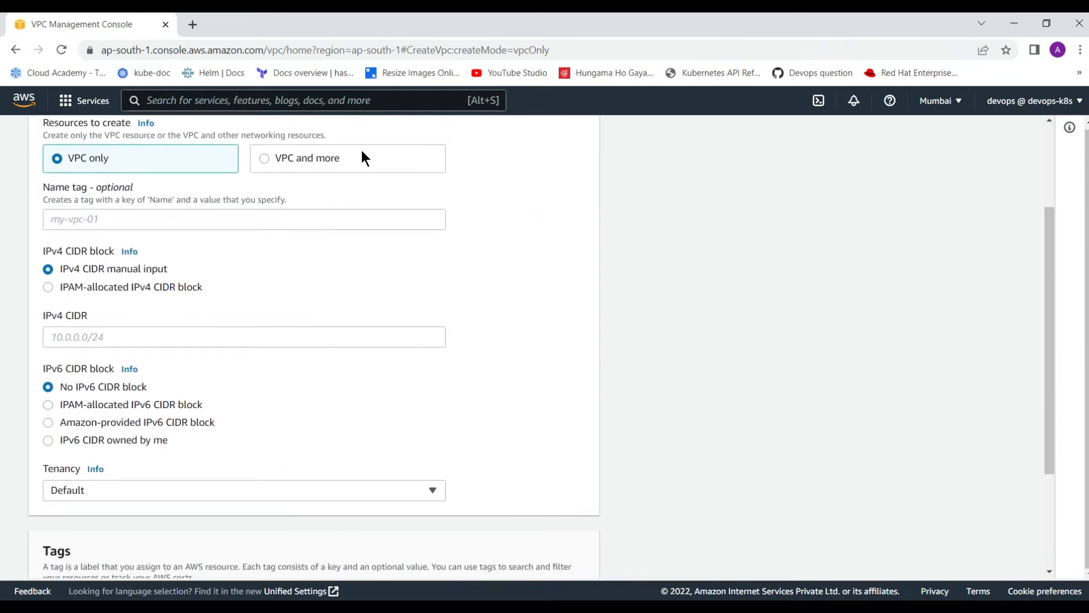
pyautogui.click(175, 223)
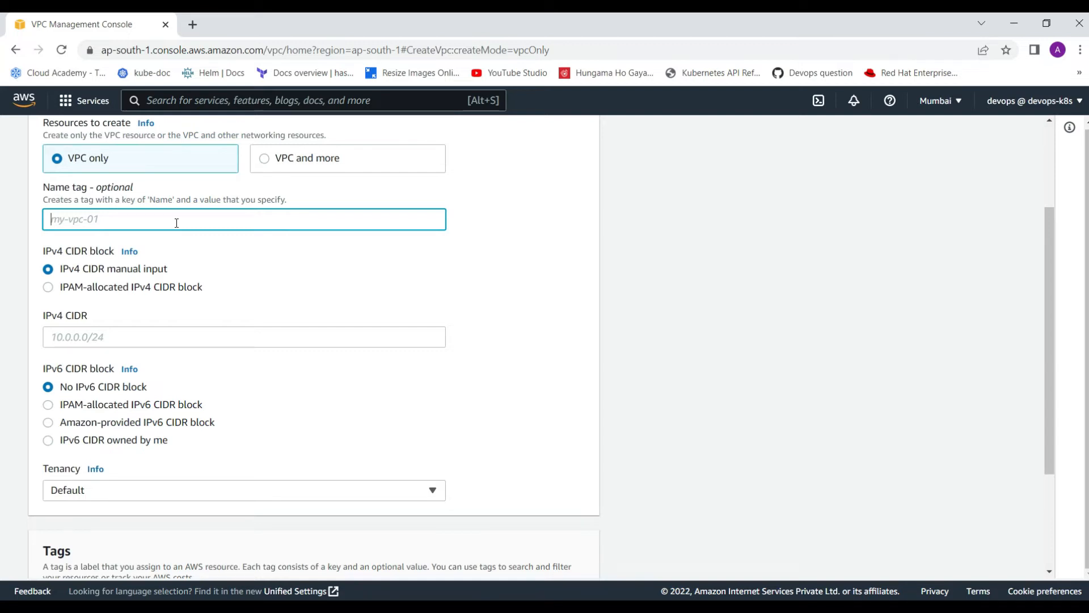
pyautogui.write('demo-vpc')
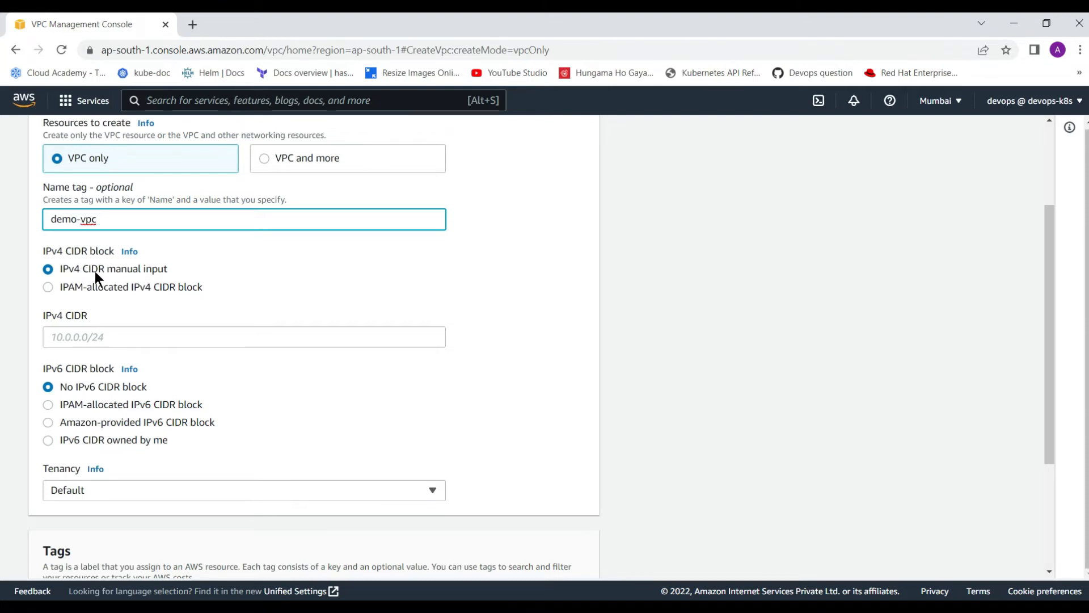
# Set the IPv4 CIDR to 10.0.0.0/16 and create the VPC, and select demo-vpc in the VPC list
pyautogui.click(121, 340)
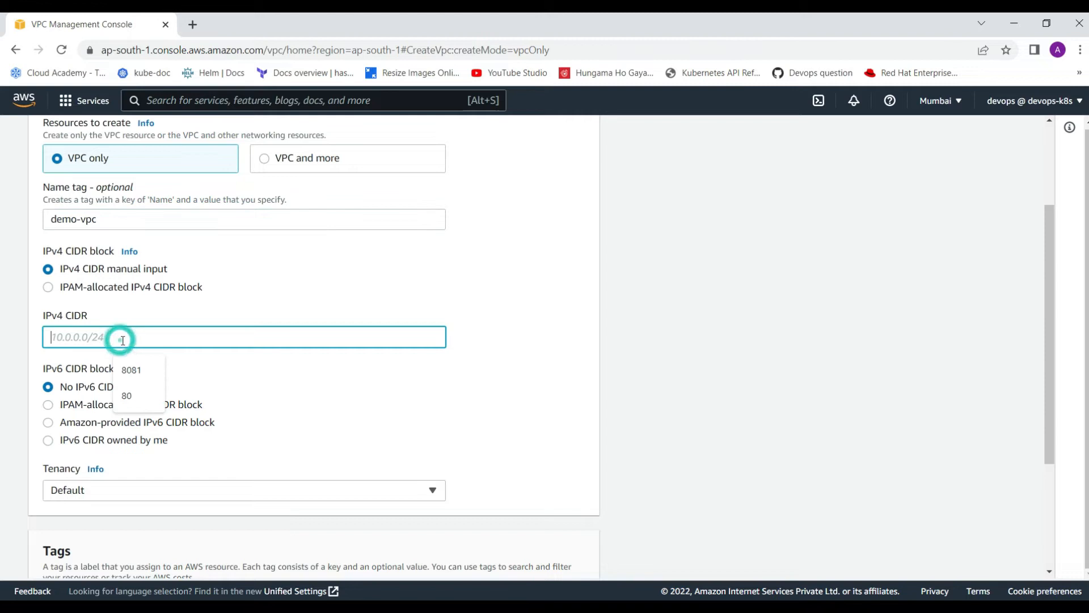
pyautogui.write('10')
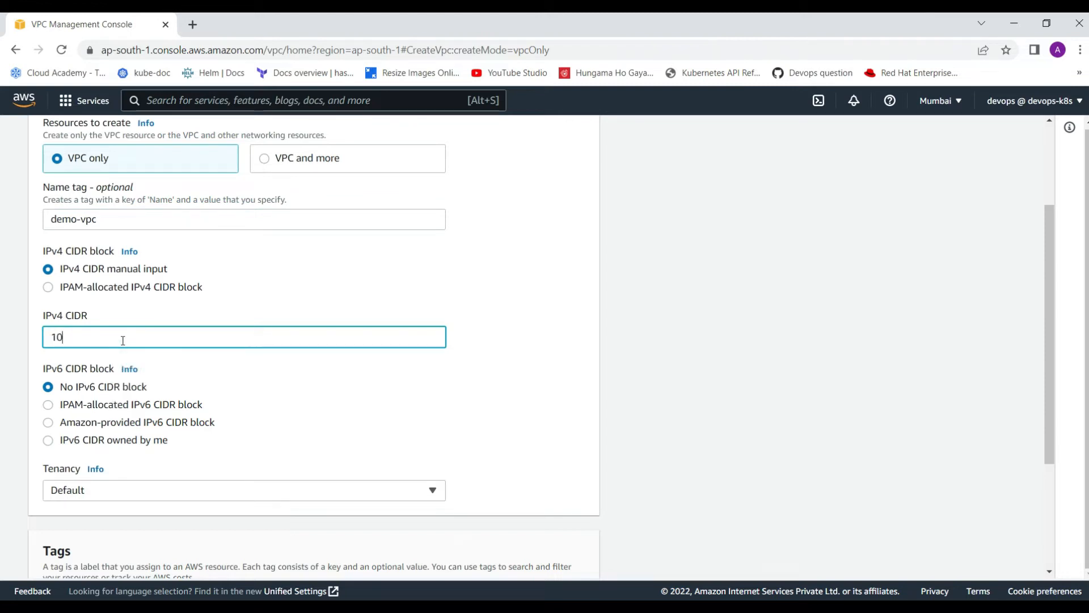
pyautogui.write('.0.0.0/16')
pyautogui.click(493, 432)
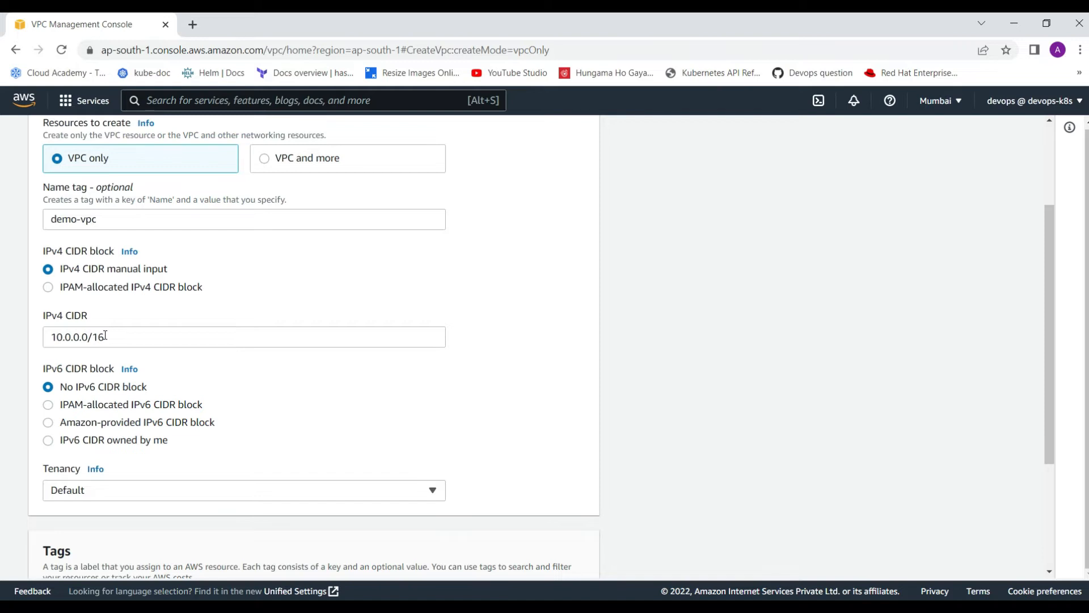
pyautogui.scroll(-2, 440, 301)
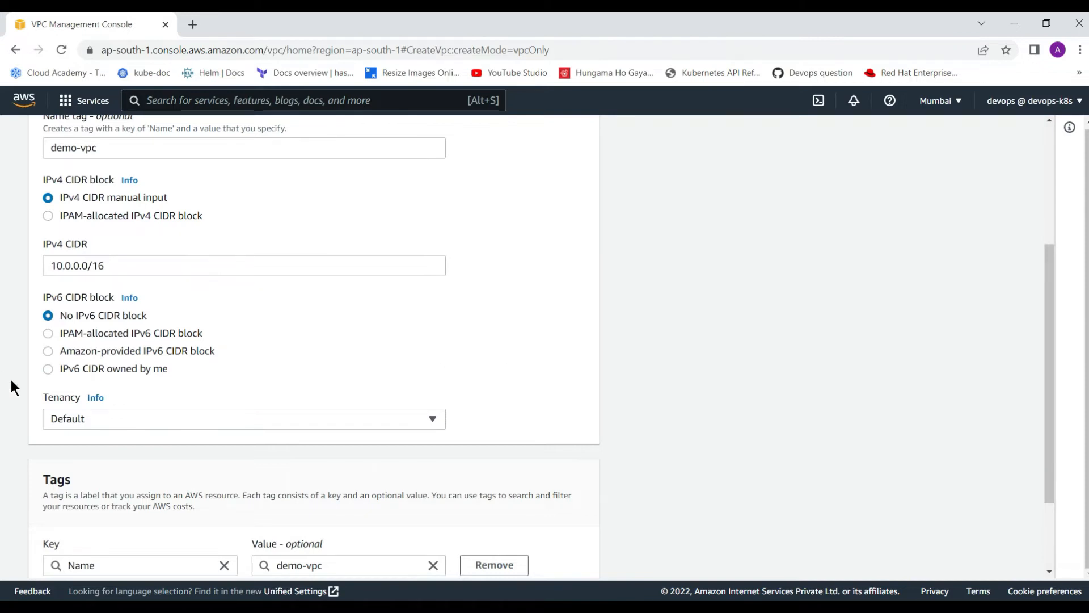
pyautogui.scroll(-2, 122, 434)
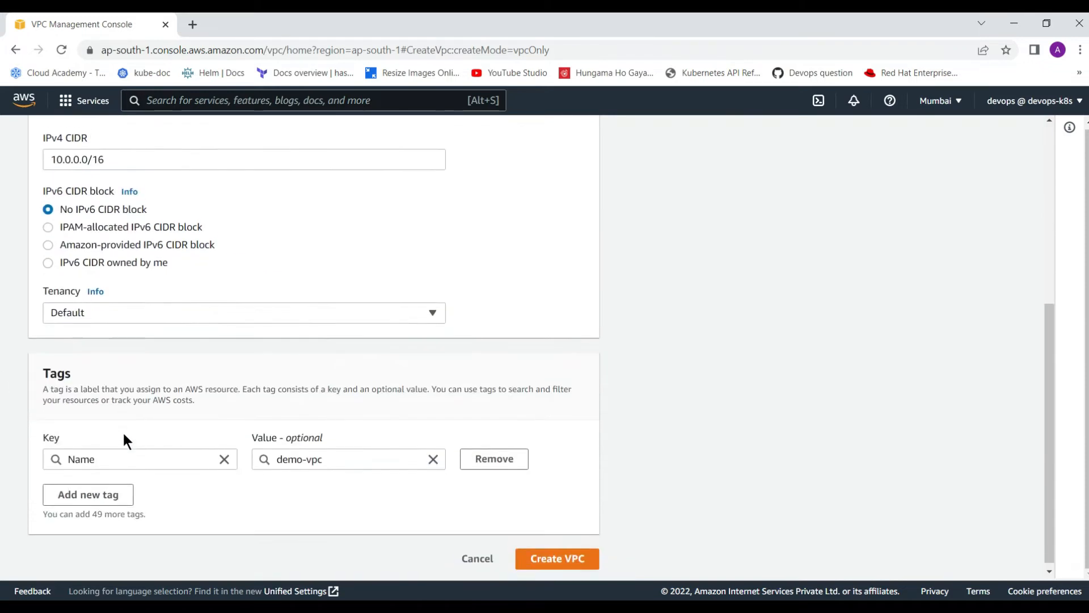
pyautogui.click(553, 552)
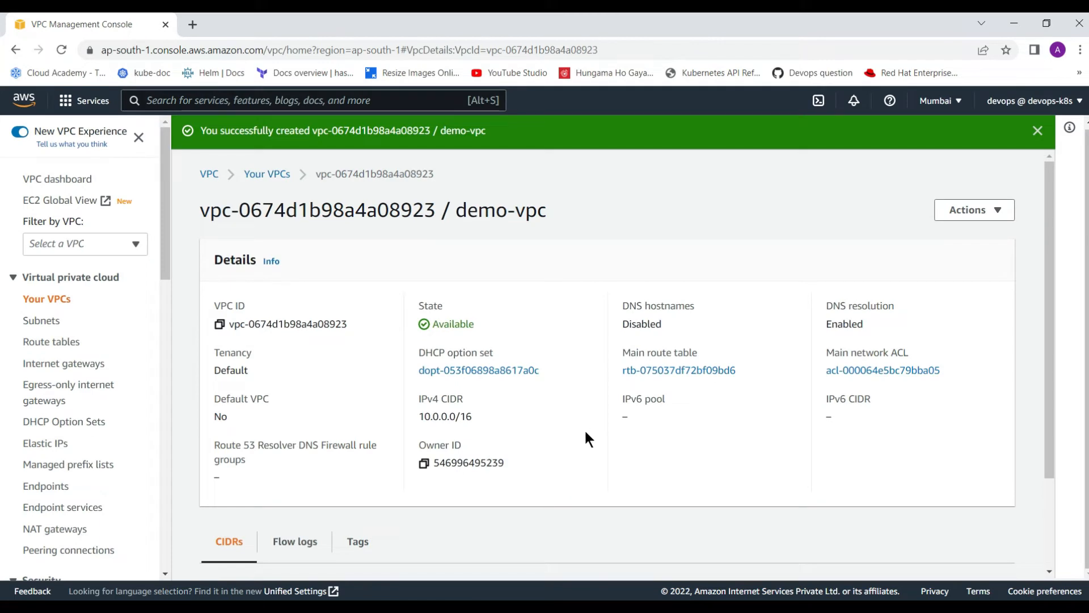
pyautogui.click(40, 305)
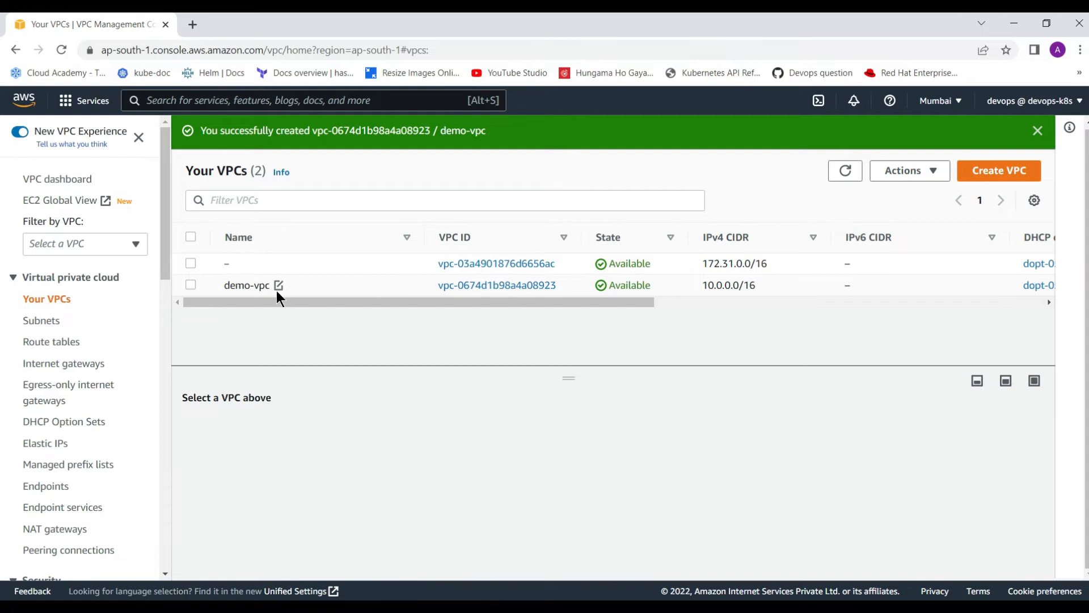
pyautogui.moveTo(225, 286); pyautogui.dragTo(270, 286)
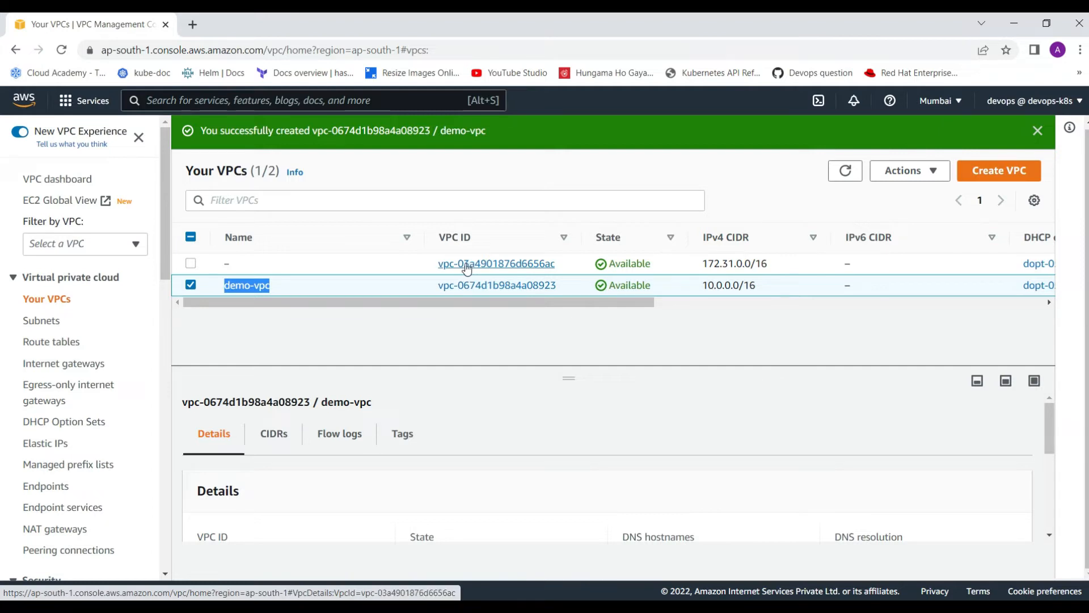
# Switch to VPC Steps.txt in Notepad and append "- Done" to the Create VPC line
pyautogui.moveTo(457, 591)
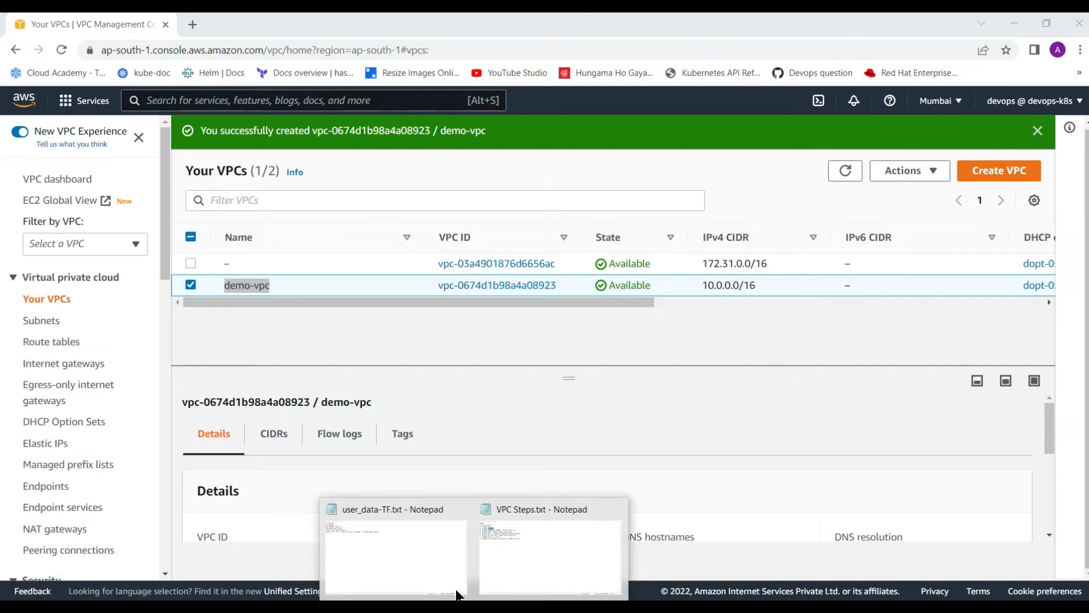
pyautogui.click(576, 541)
pyautogui.click(131, 76)
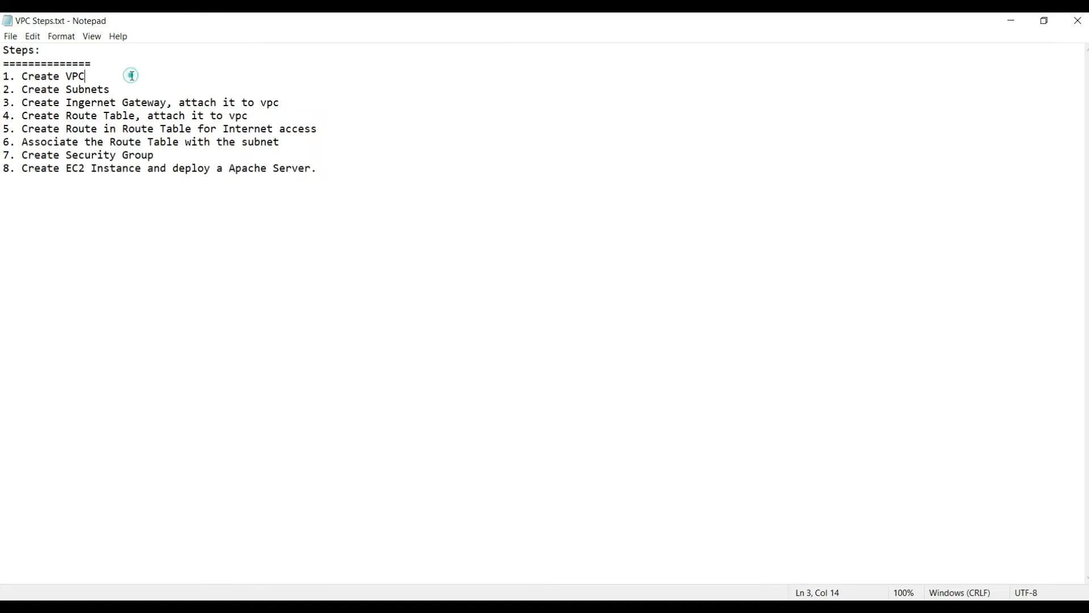
pyautogui.write('- Done')
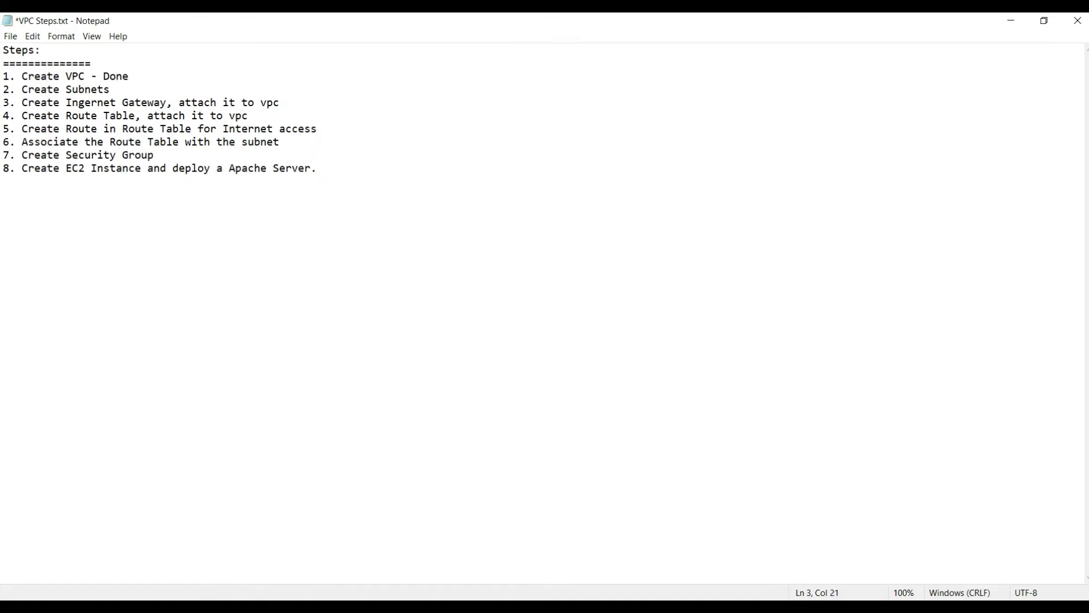
pyautogui.click(1010, 20)
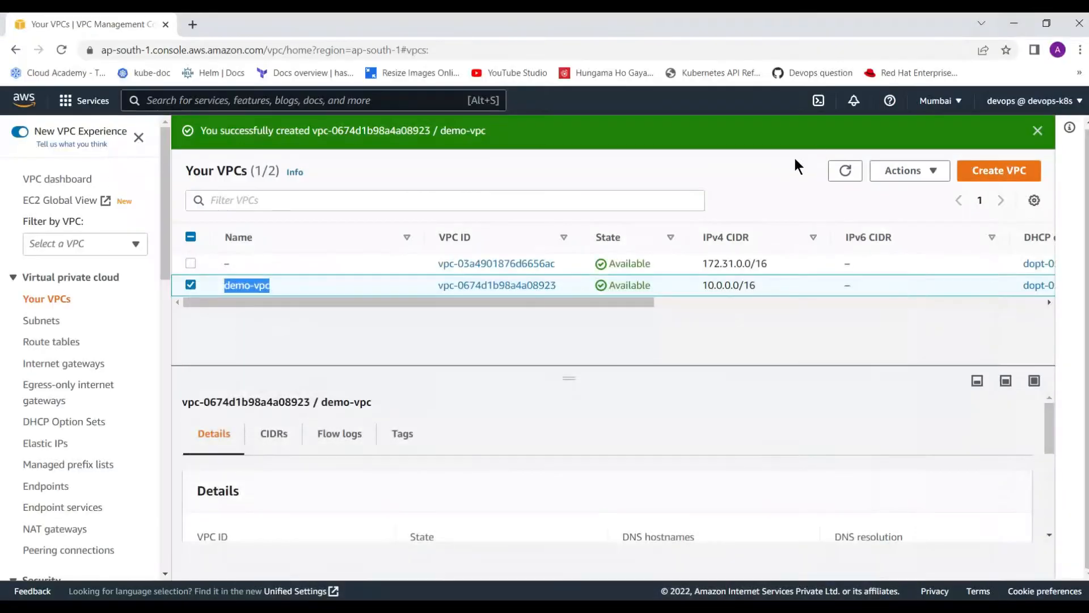
# Switch back to the AWS console, open the Subnets list and examine the existing subnets' columns
pyautogui.click(45, 324)
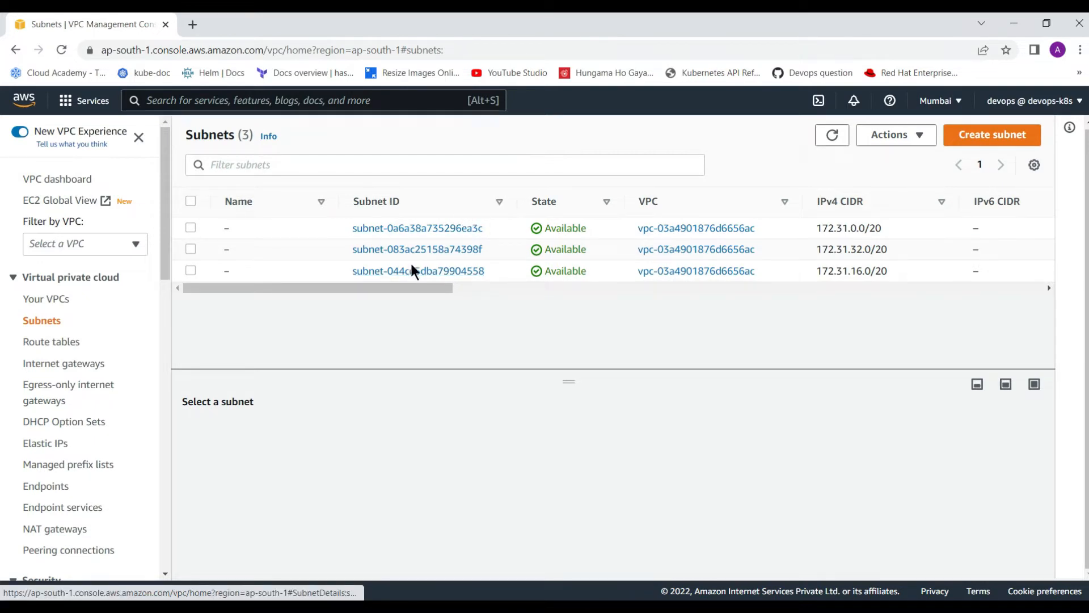
pyautogui.moveTo(416, 285); pyautogui.dragTo(722, 289)
pyautogui.click(304, 288)
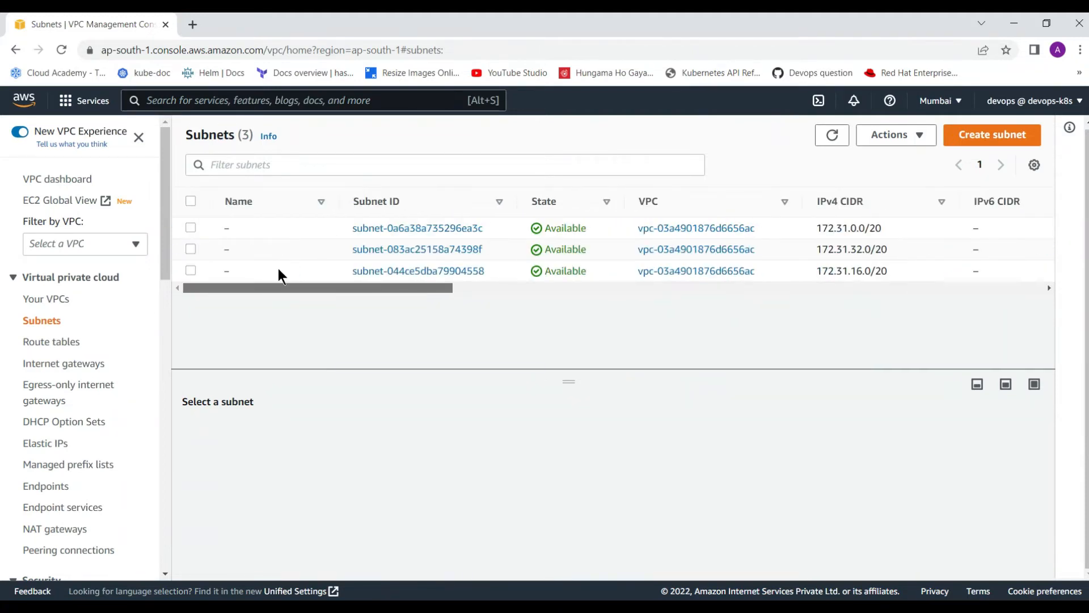
# Start creating a subnet in demo-vpc and name it public-subnet
pyautogui.click(966, 135)
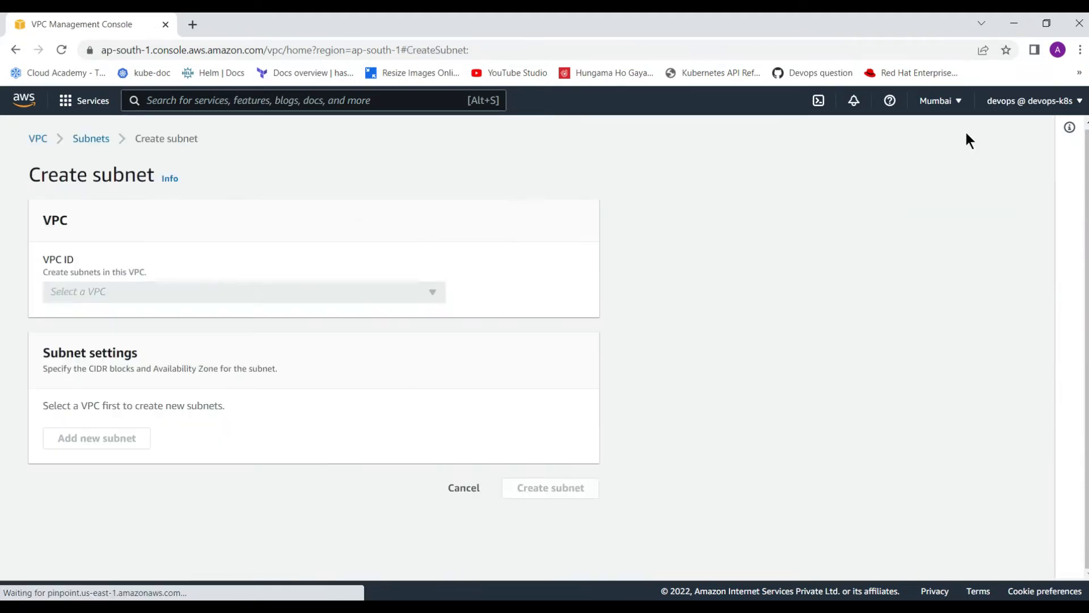
pyautogui.click(130, 292)
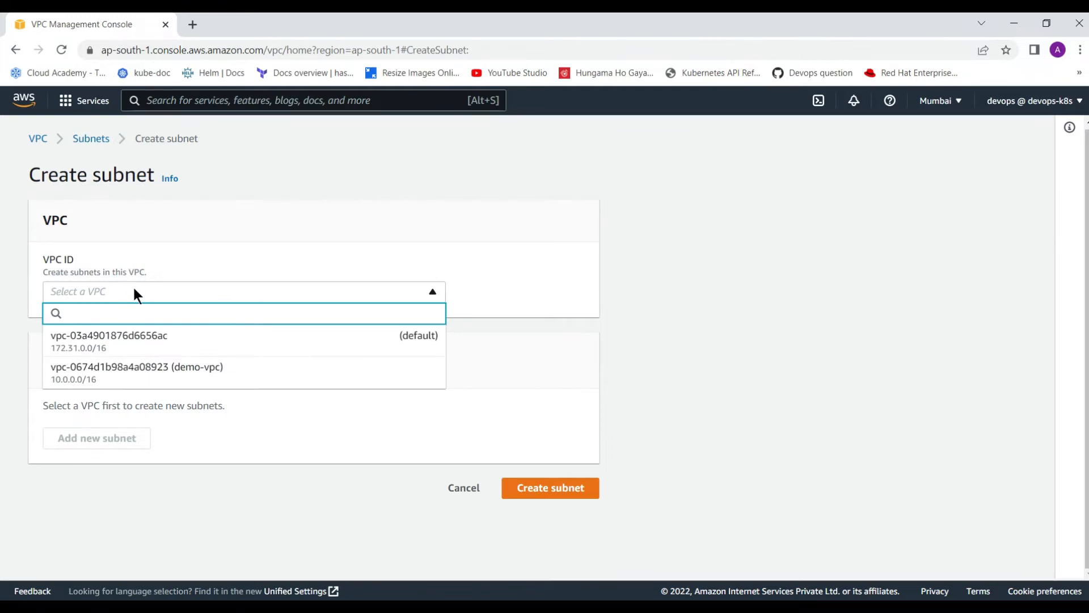
pyautogui.click(149, 372)
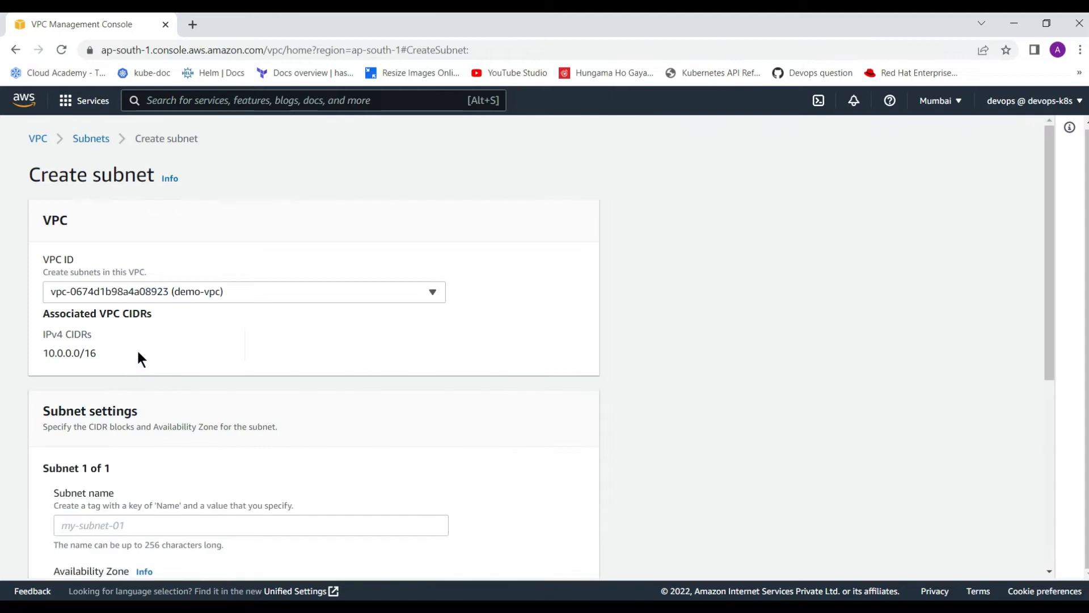
pyautogui.scroll(-1, 263, 383)
pyautogui.scroll(-1, 263, 389)
pyautogui.click(159, 382)
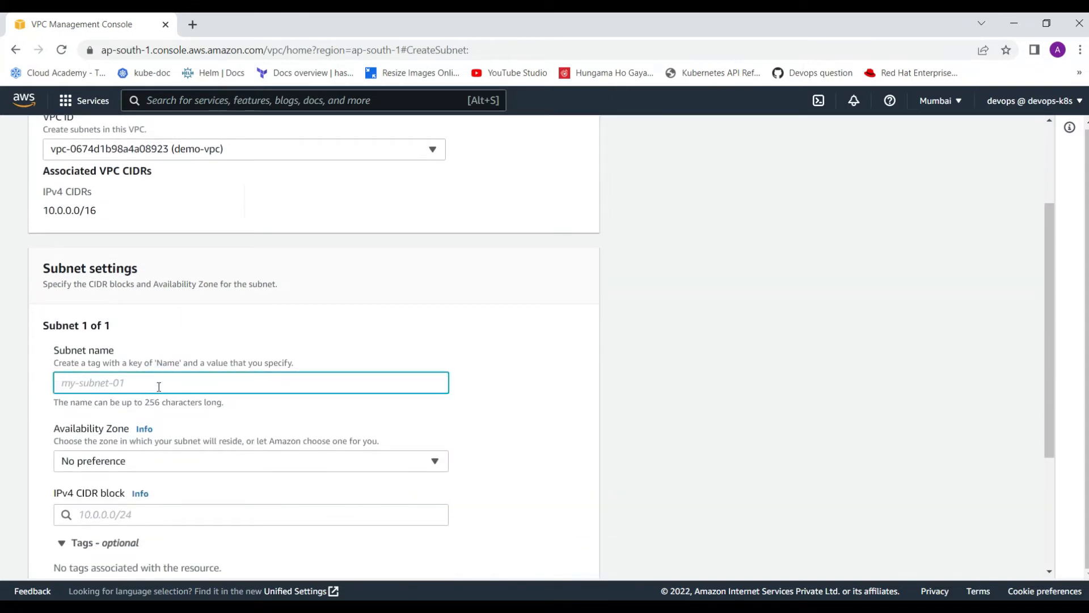
pyautogui.write('public-subnet')
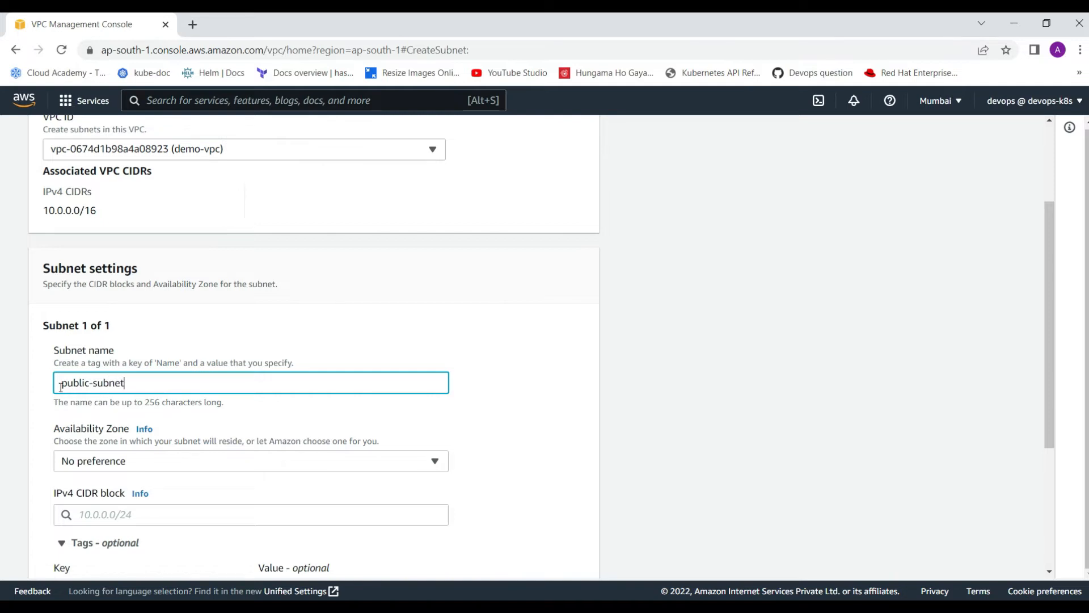
pyautogui.moveTo(61, 386); pyautogui.dragTo(87, 385)
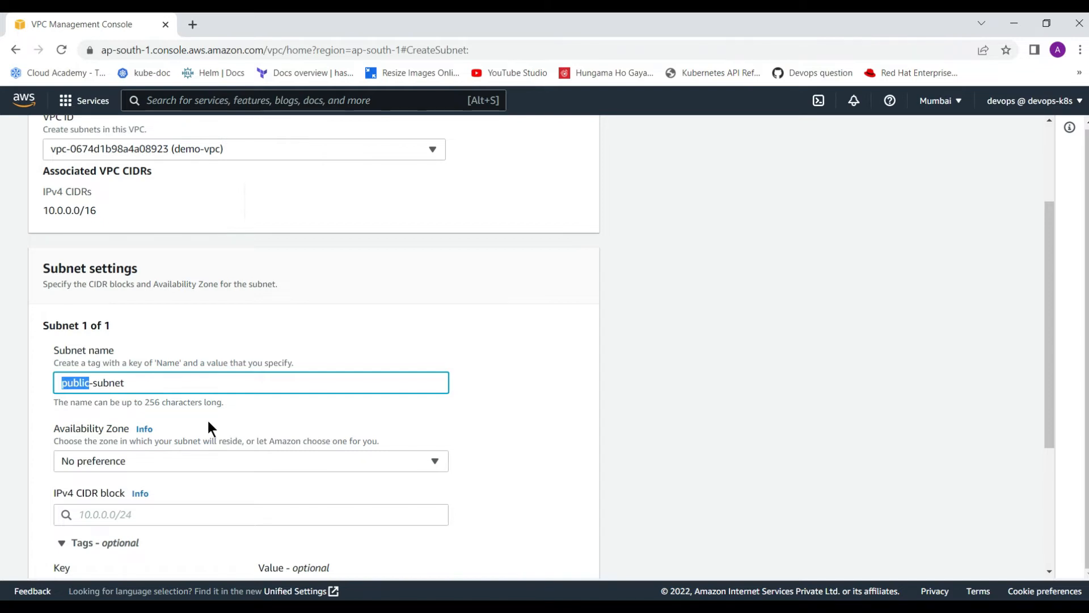
# Set the subnet's Availability Zone to Asia Pacific (Mumbai) / ap-south-1a
pyautogui.scroll(-1, 207, 417)
pyautogui.click(183, 390)
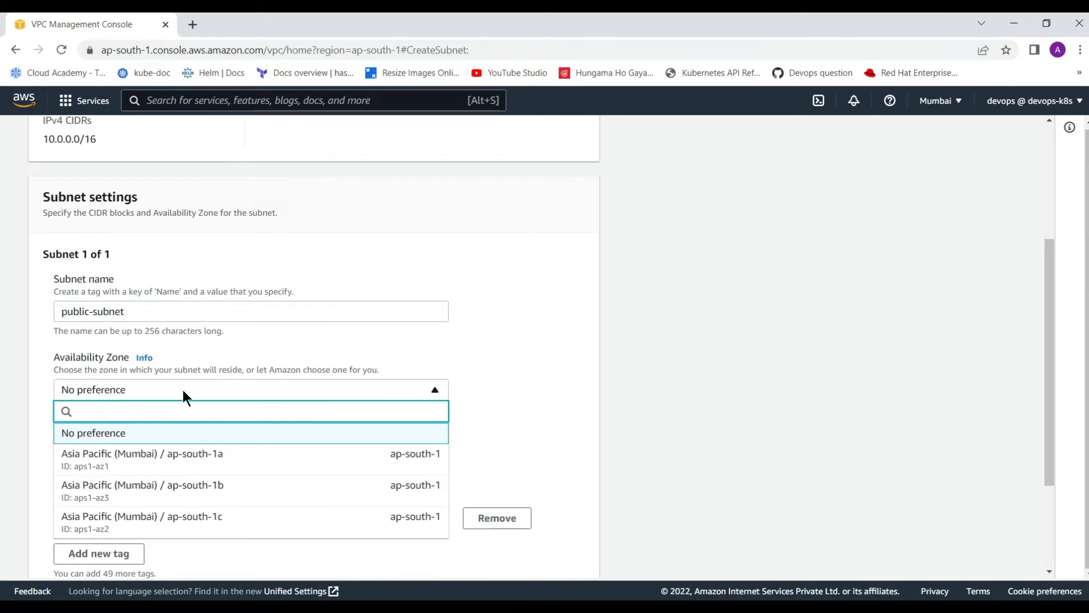
pyautogui.scroll(-1, 167, 391)
pyautogui.click(168, 389)
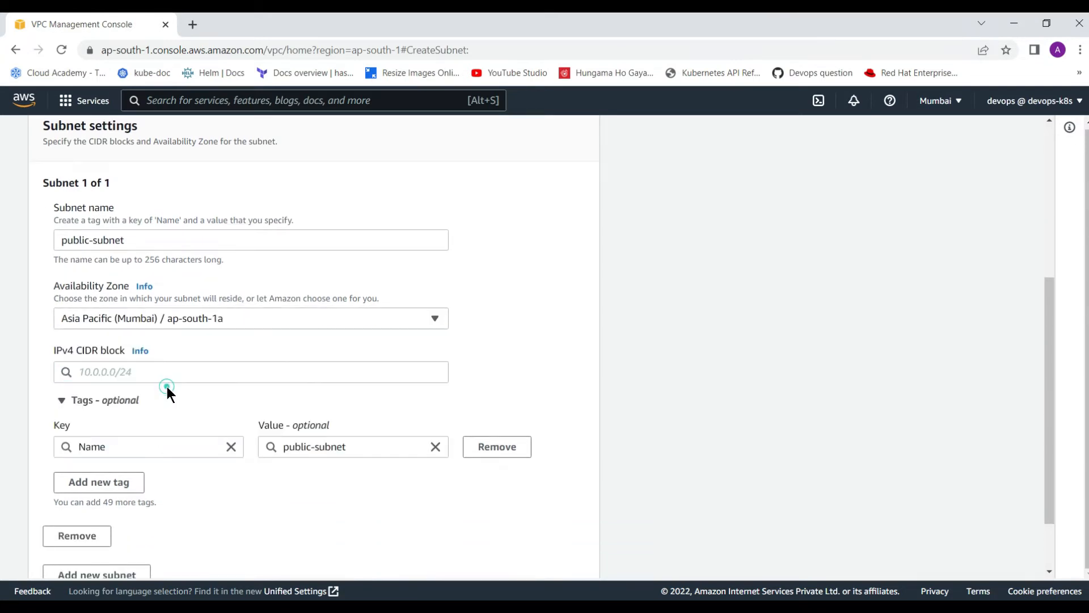
# Set the subnet's IPv4 CIDR block to 10.0.0.1/24 and create the subnet
pyautogui.click(130, 372)
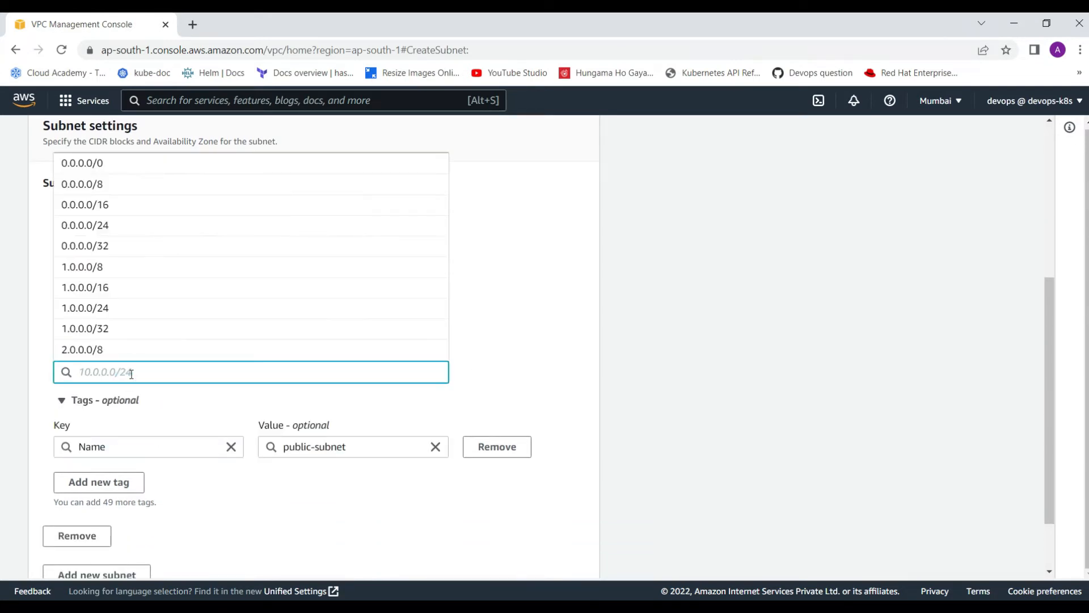
pyautogui.write('10.')
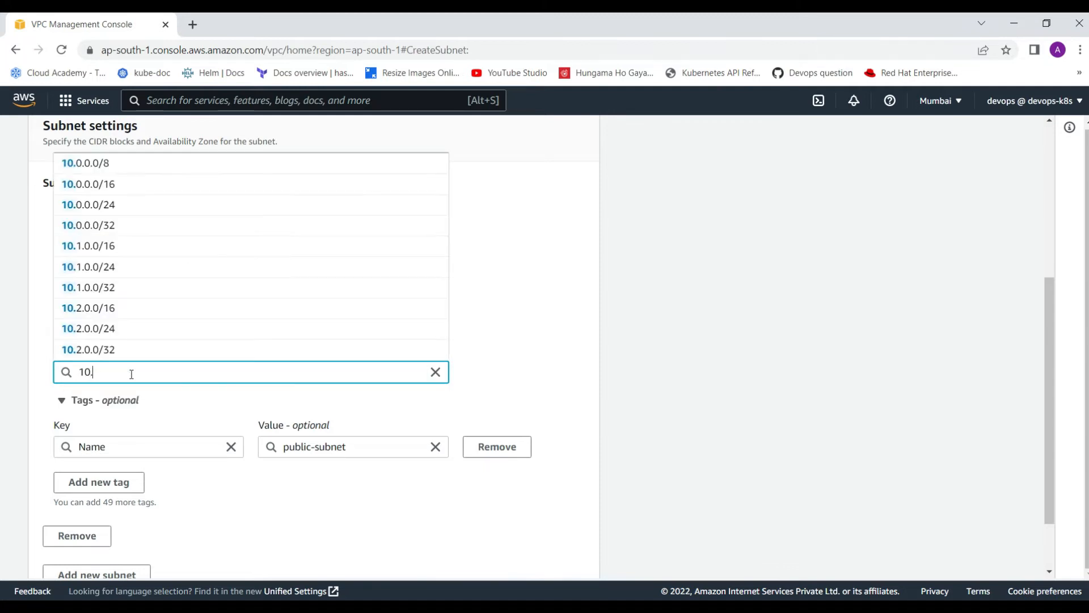
pyautogui.write('0.0')
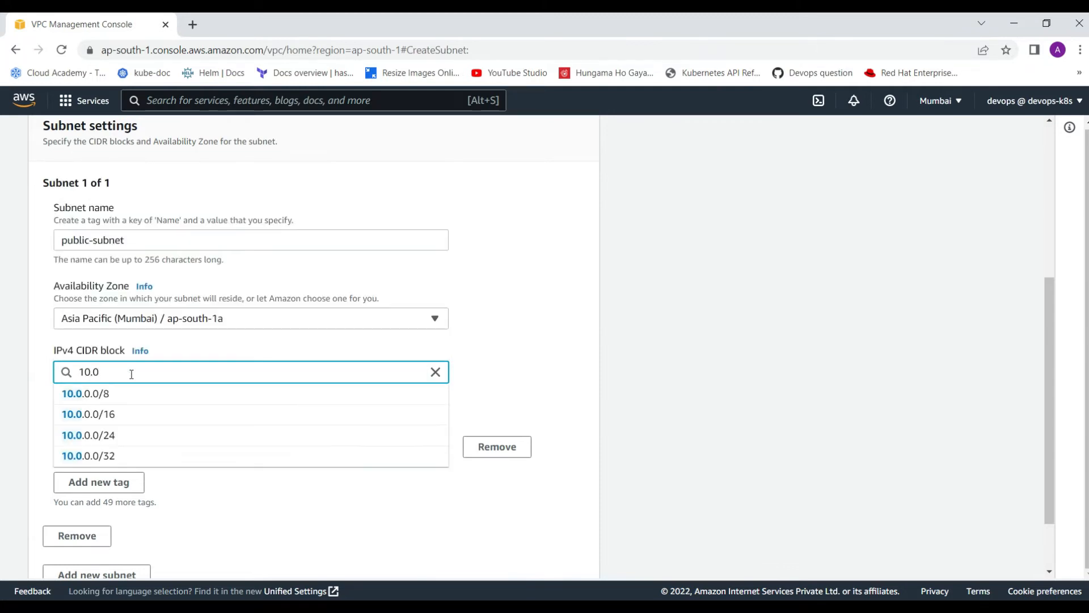
pyautogui.write('.0.1/')
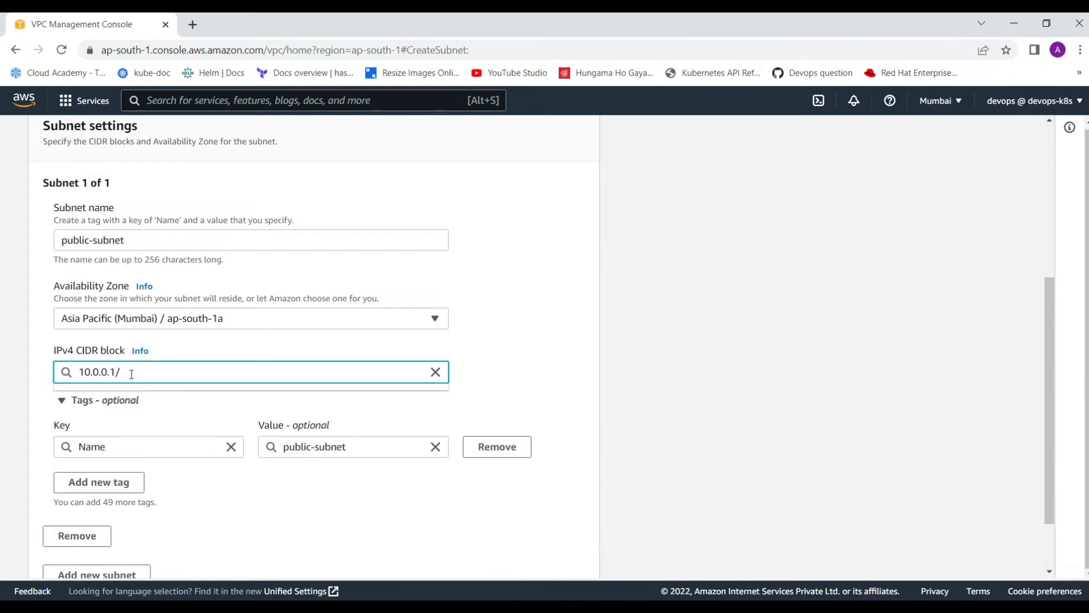
pyautogui.write('24')
pyautogui.click(478, 377)
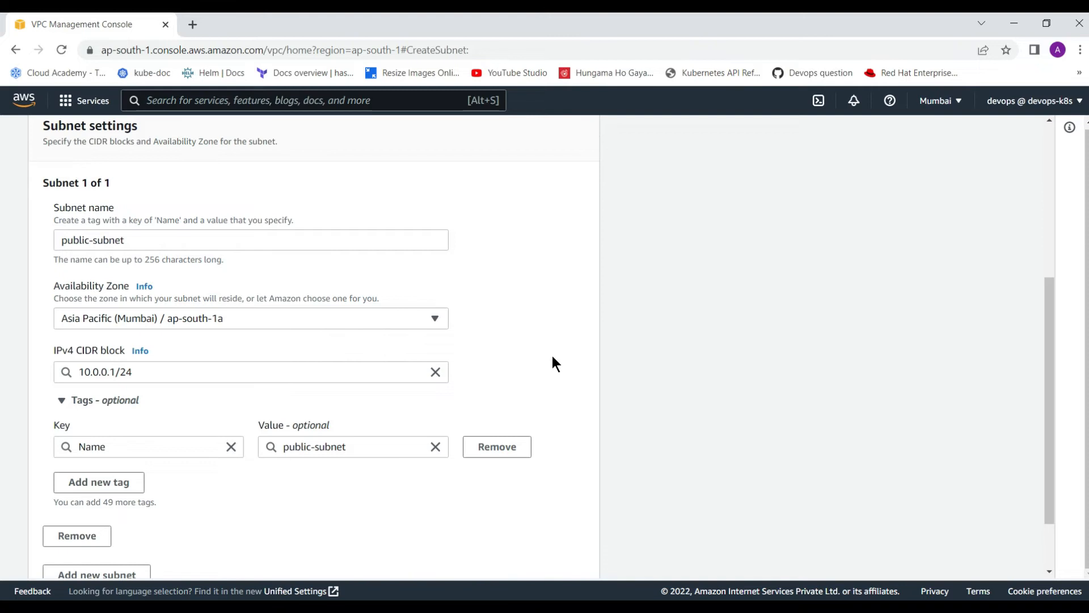
pyautogui.scroll(-2, 552, 356)
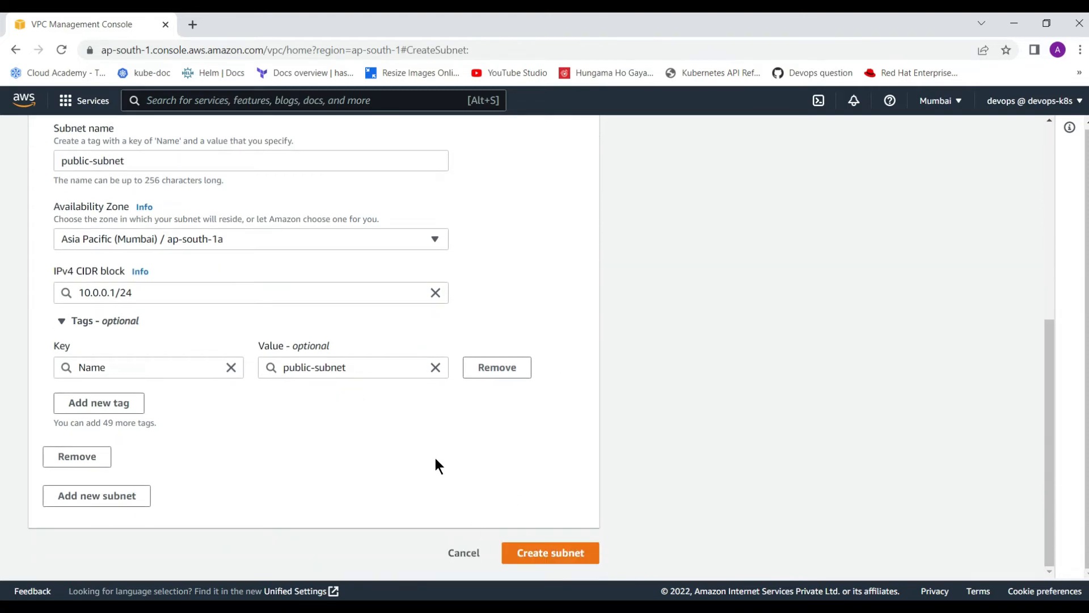
pyautogui.click(590, 559)
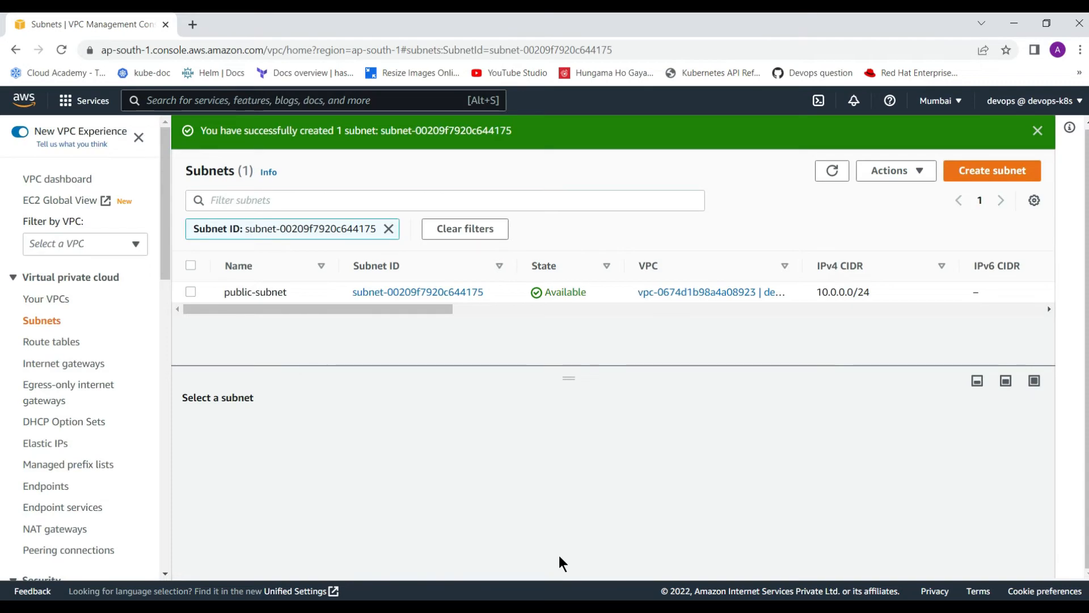
# Examine the available IPv4 addresses and Availability Zone of public-subnet in the subnet list
pyautogui.moveTo(420, 307); pyautogui.dragTo(556, 312)
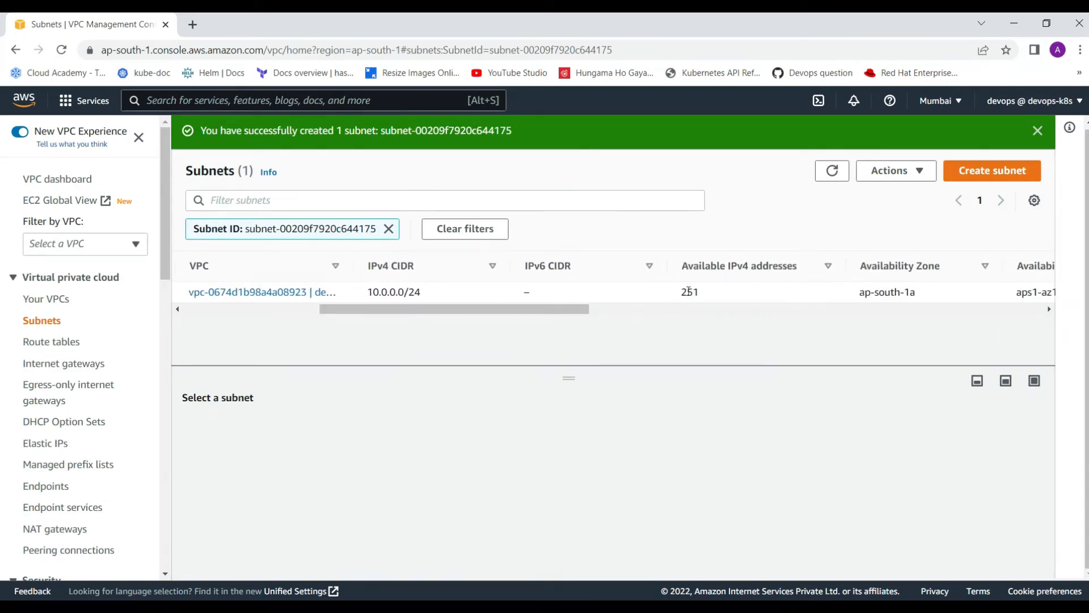
pyautogui.moveTo(683, 291); pyautogui.dragTo(703, 293)
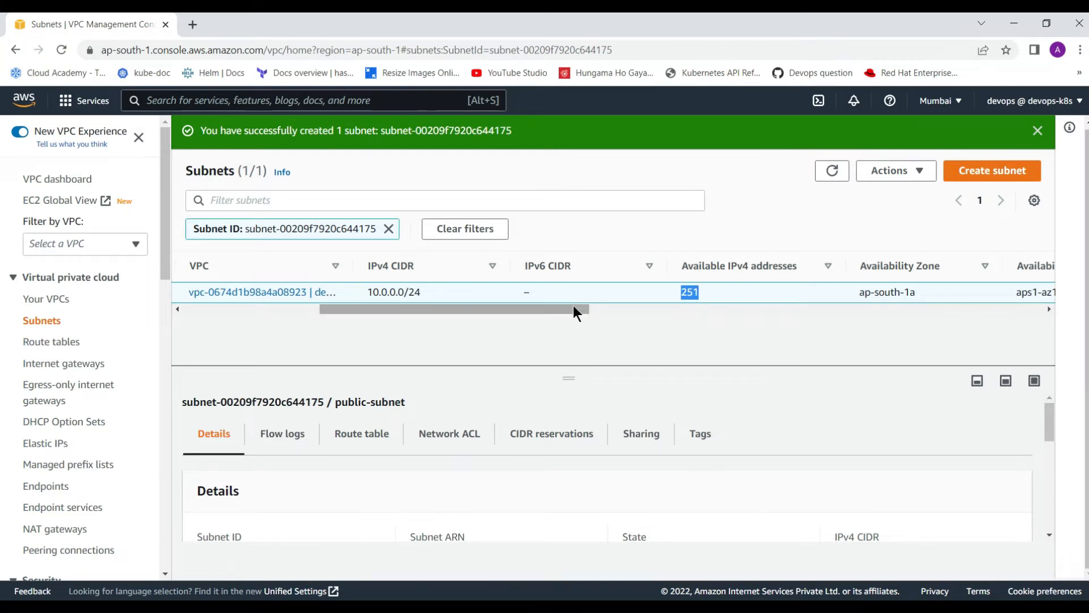
pyautogui.moveTo(573, 307); pyautogui.dragTo(365, 336)
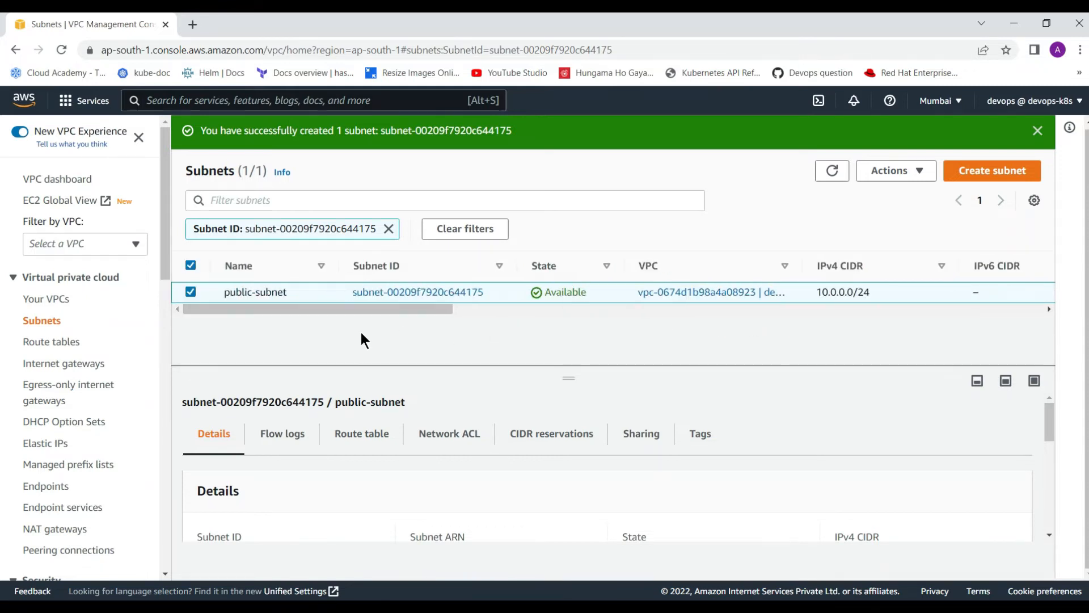
# Switch to VPC Steps.txt in Notepad and append "- Done" to the Create Subnets line
pyautogui.moveTo(474, 606)
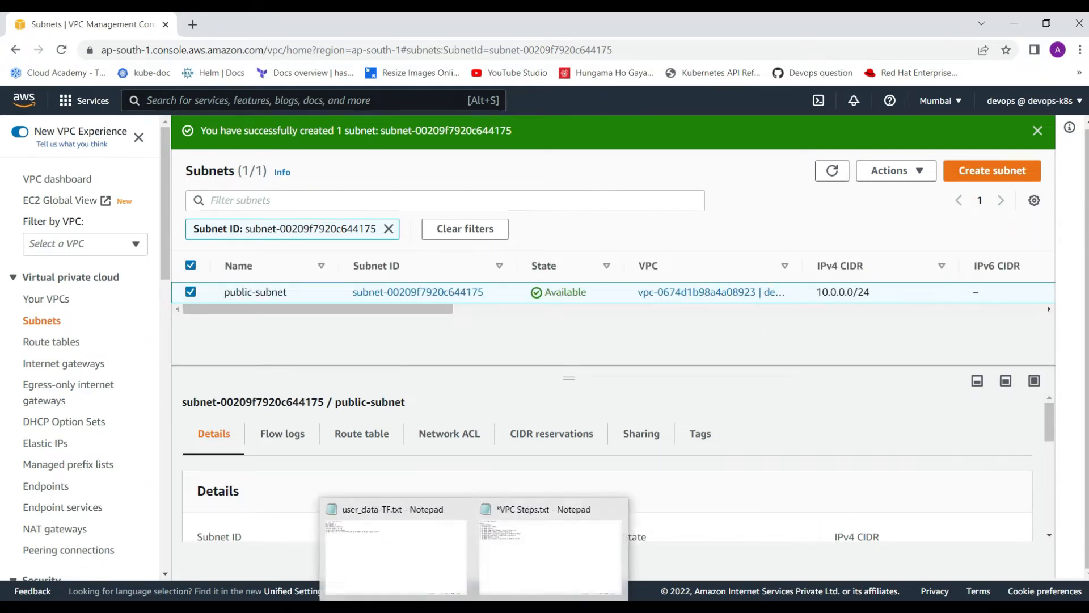
pyautogui.click(550, 553)
pyautogui.click(168, 89)
pyautogui.write('- Done')
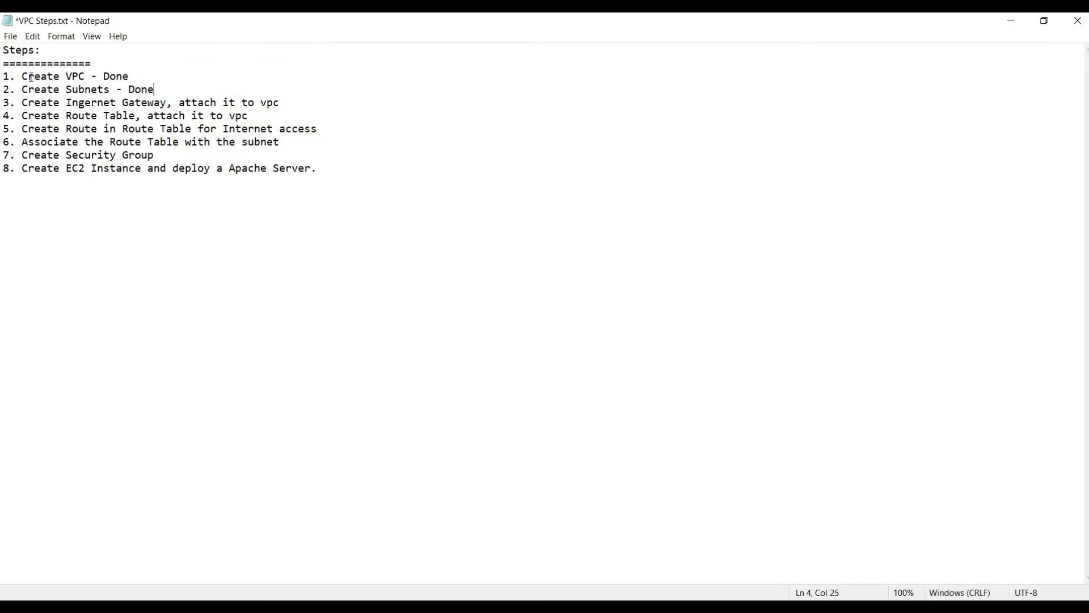
# Switch back to the AWS console and create an internet gateway named demo-igw
pyautogui.click(1009, 19)
pyautogui.click(78, 363)
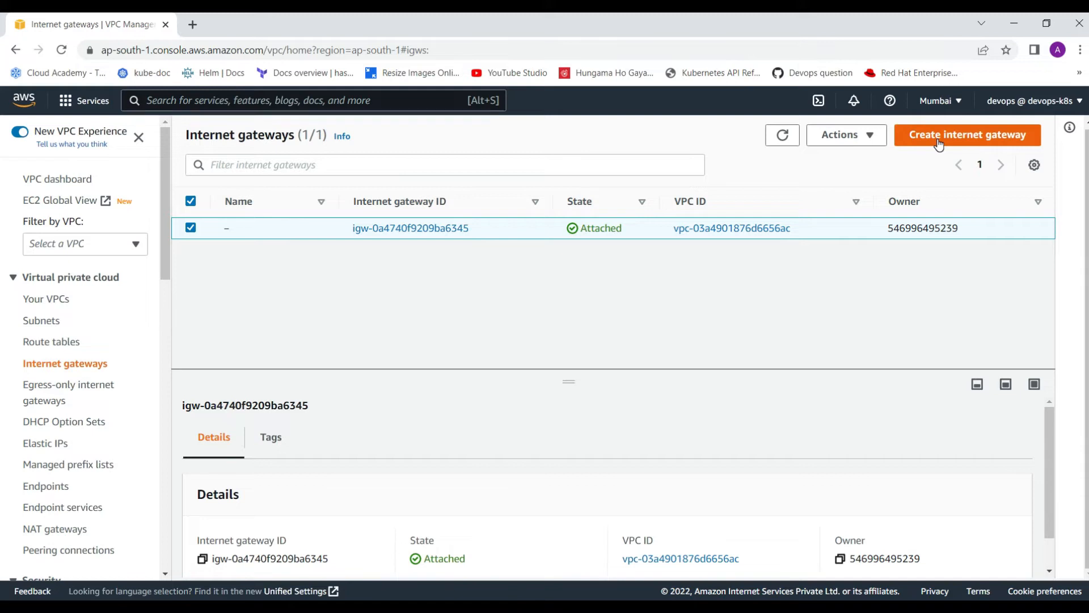
pyautogui.click(939, 136)
pyautogui.click(116, 330)
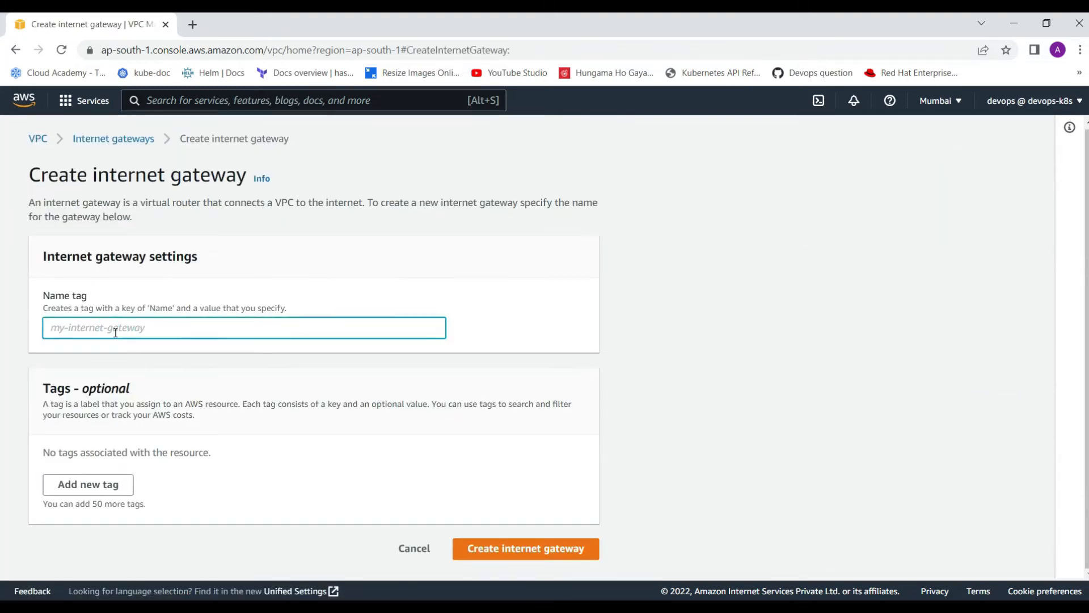
pyautogui.write('demo-igw')
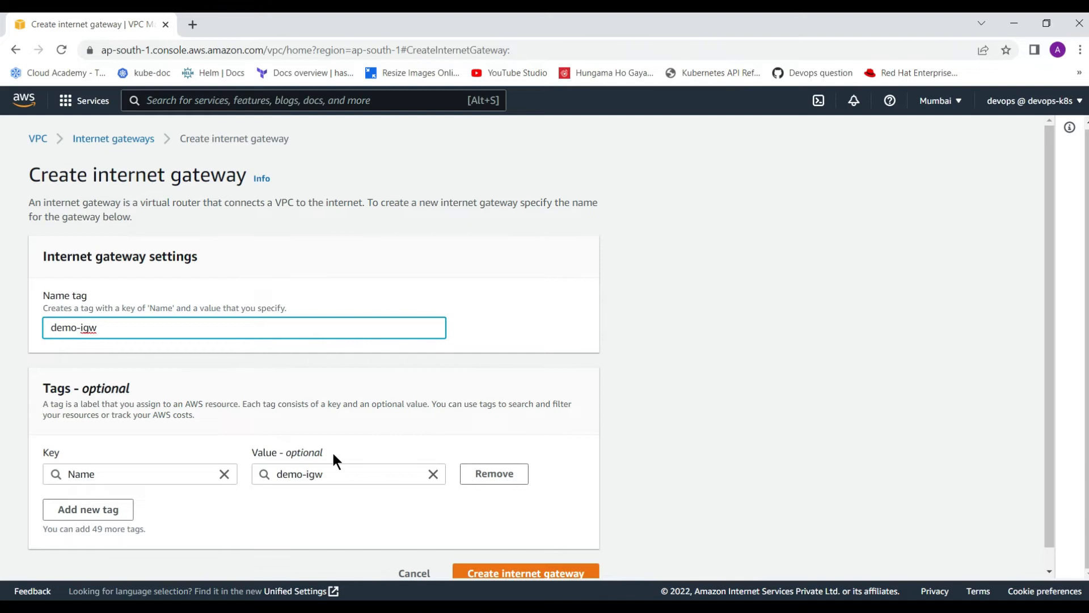
pyautogui.scroll(-1, 325, 429)
pyautogui.click(536, 552)
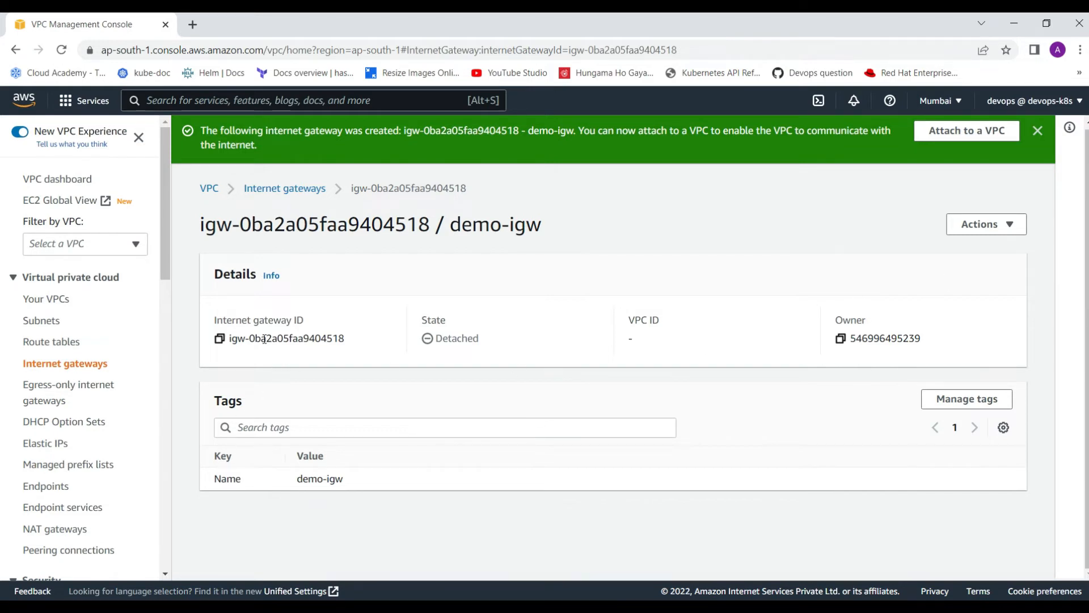
# Select demo-igw in the internet gateways list and attach it to demo-vpc
pyautogui.click(285, 189)
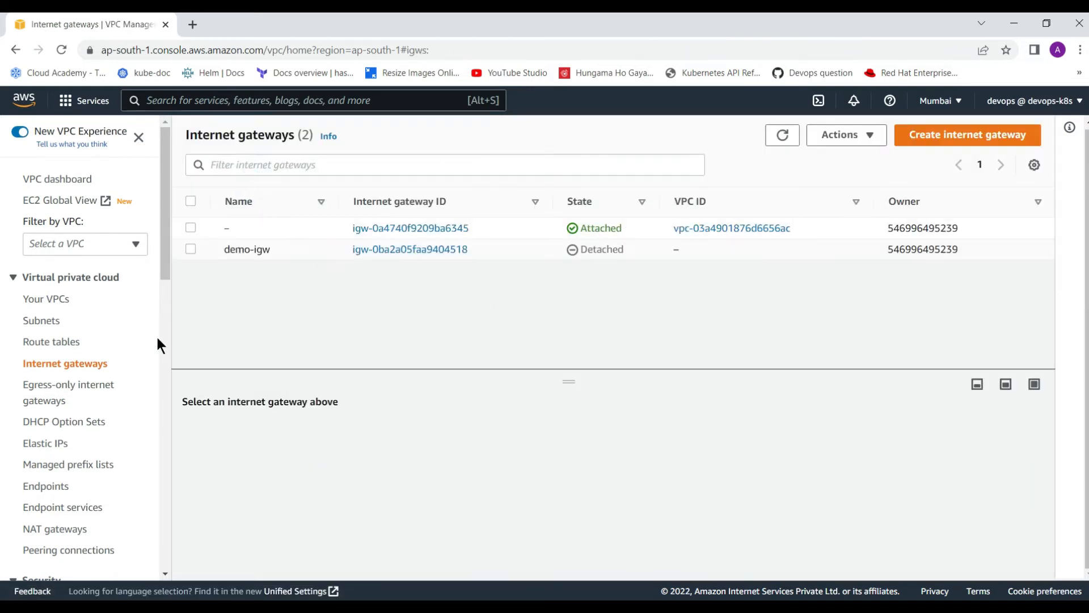
pyautogui.click(191, 248)
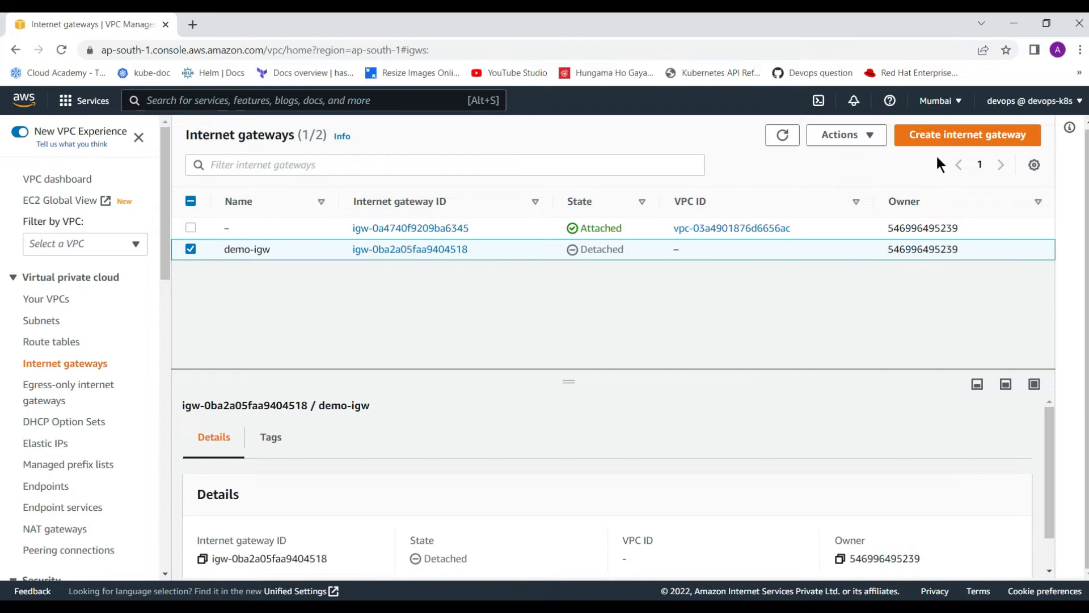
pyautogui.click(860, 139)
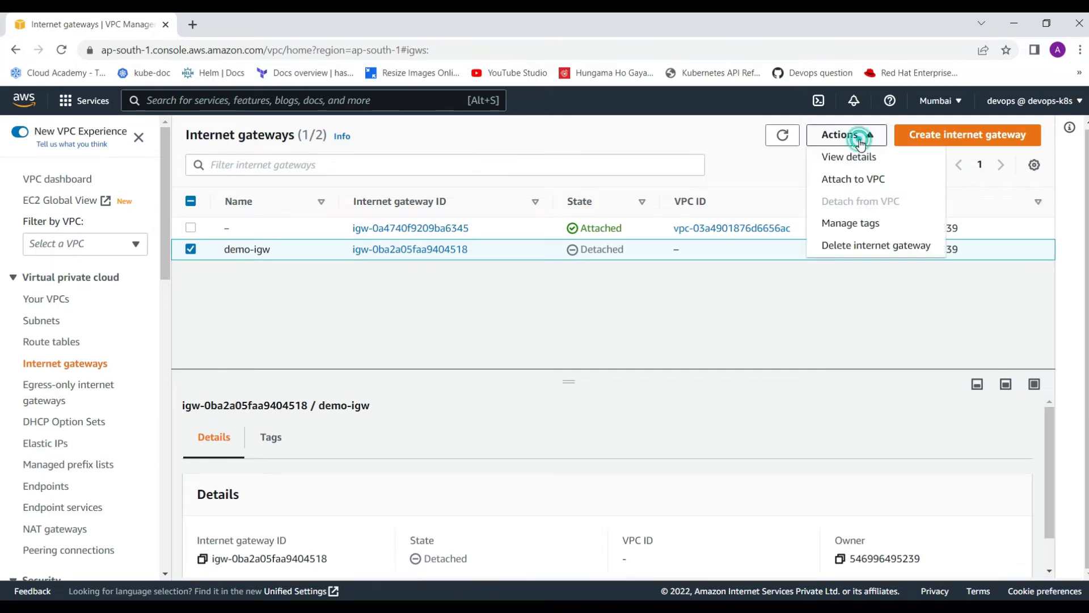
pyautogui.click(855, 179)
pyautogui.click(204, 304)
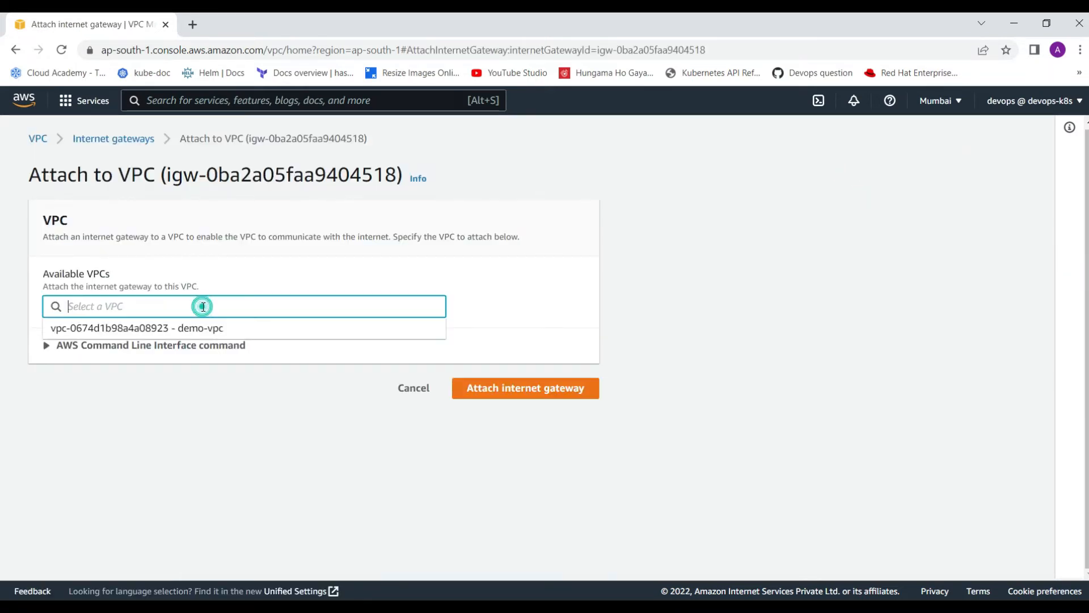
pyautogui.click(209, 327)
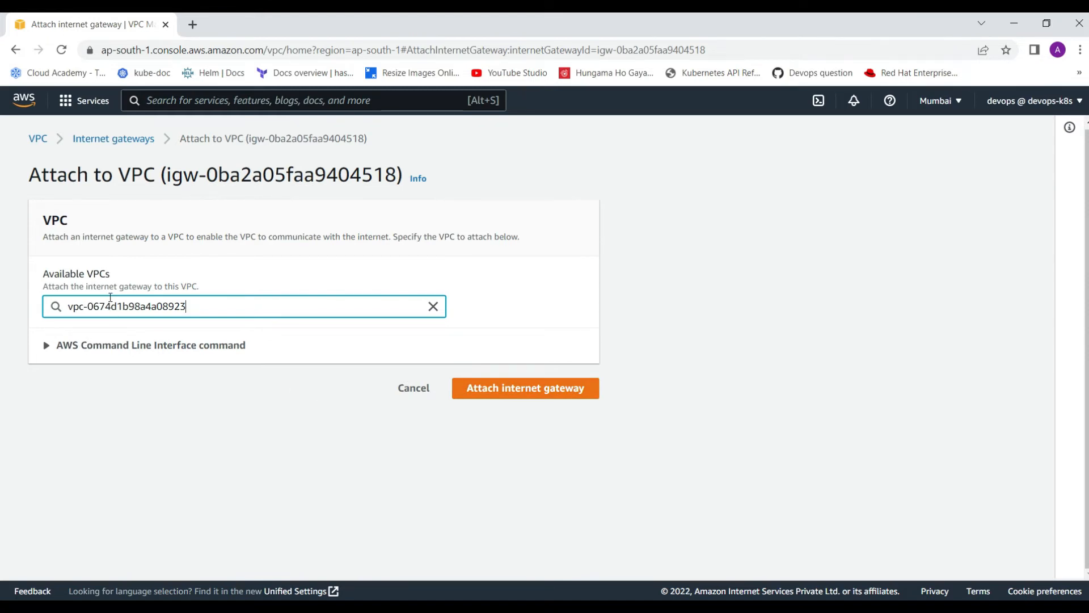
pyautogui.click(497, 396)
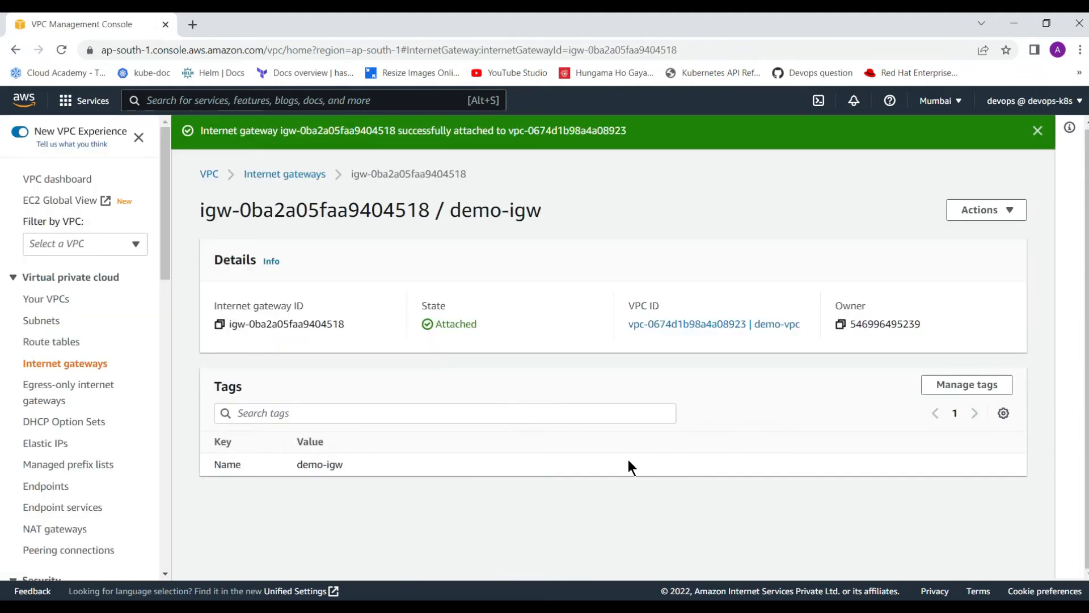
# Switch to VPC Steps.txt in Notepad and append "- Done" to the internet gateway line
pyautogui.click(525, 534)
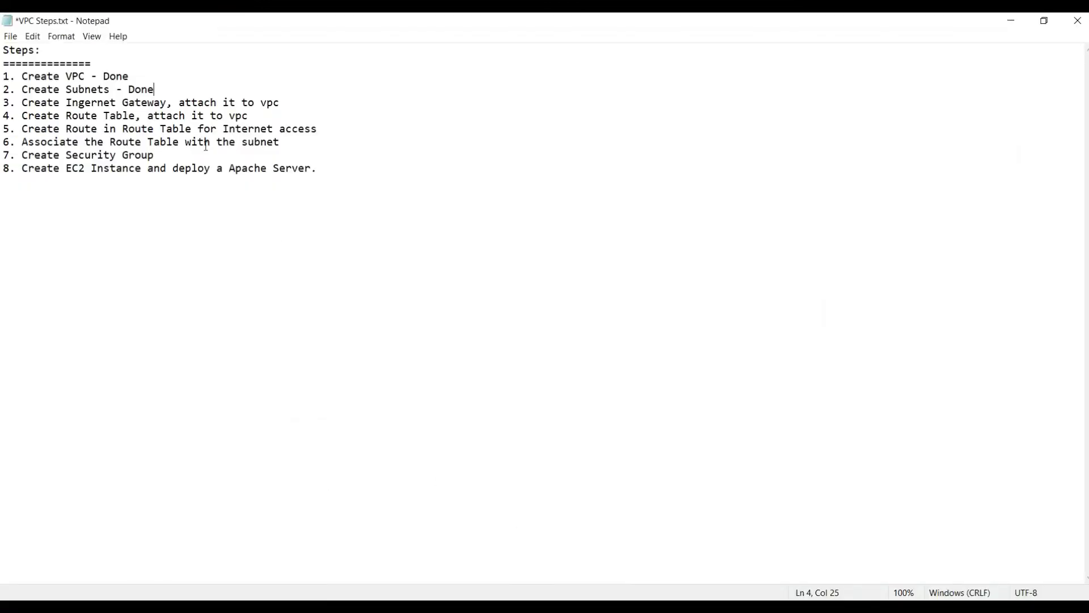
pyautogui.click(321, 101)
pyautogui.write('- Done')
# Switch back to the AWS console, start creating a route table named demo-route and choose demo-vpc as its VPC
pyautogui.click(1010, 24)
pyautogui.click(54, 343)
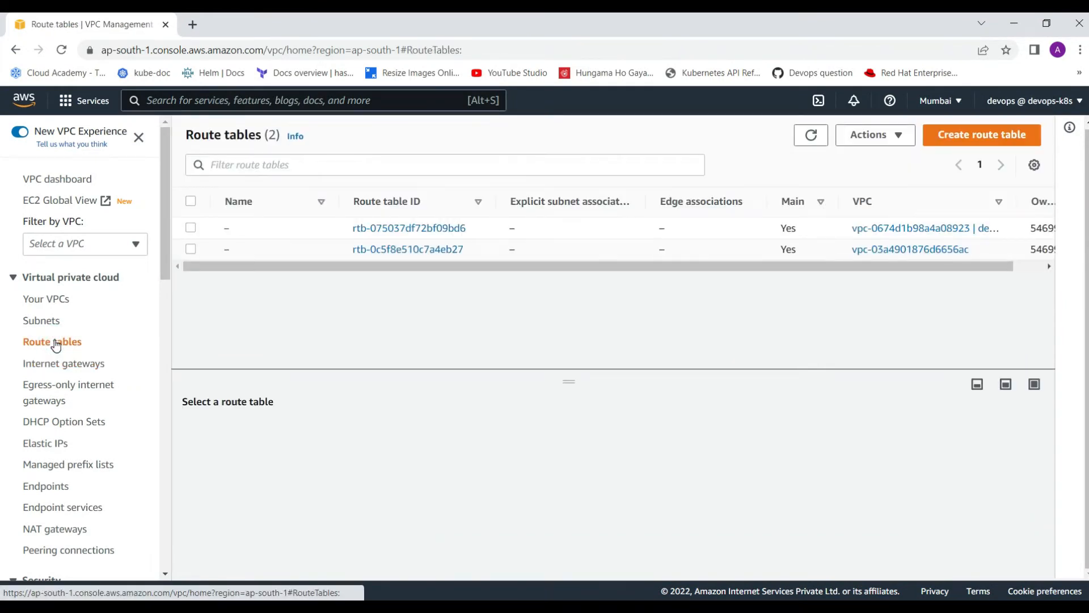
pyautogui.click(993, 140)
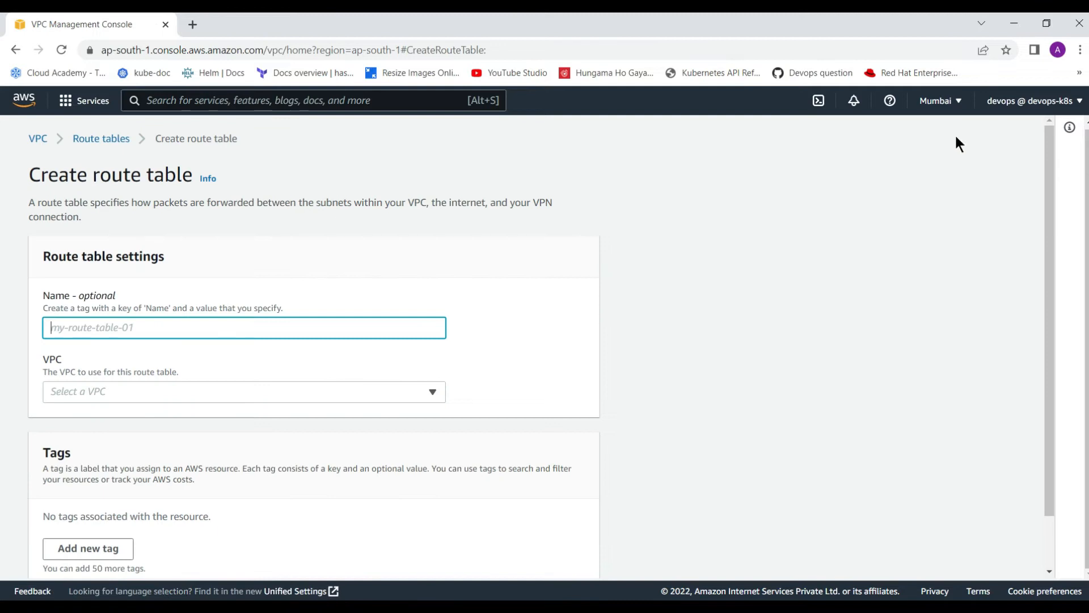
pyautogui.click(176, 328)
pyautogui.write('demo-rout')
pyautogui.click(176, 328)
pyautogui.write('e')
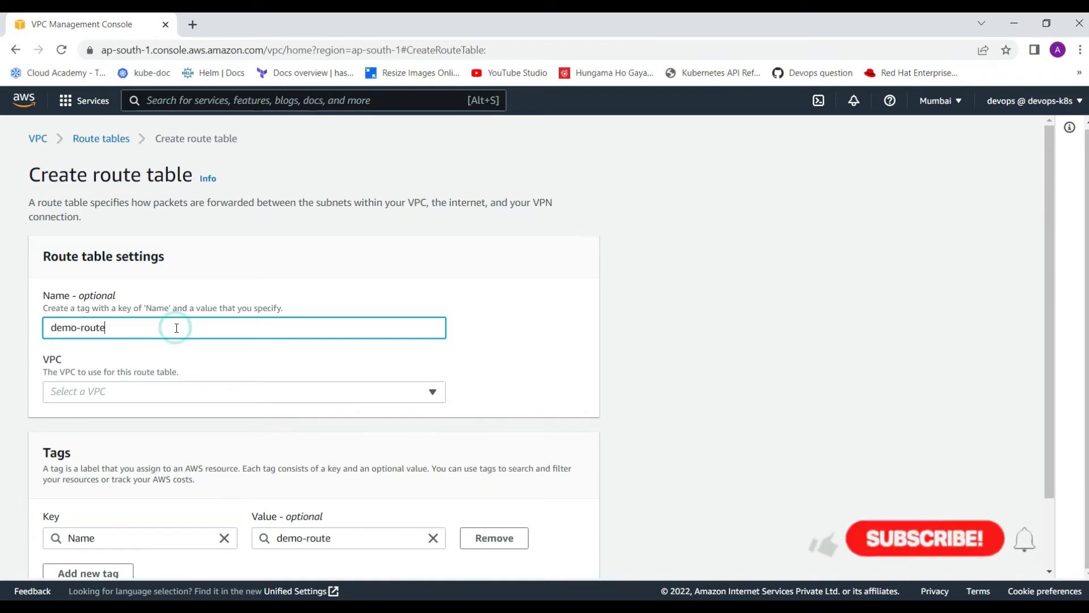
pyautogui.click(136, 389)
pyautogui.click(175, 455)
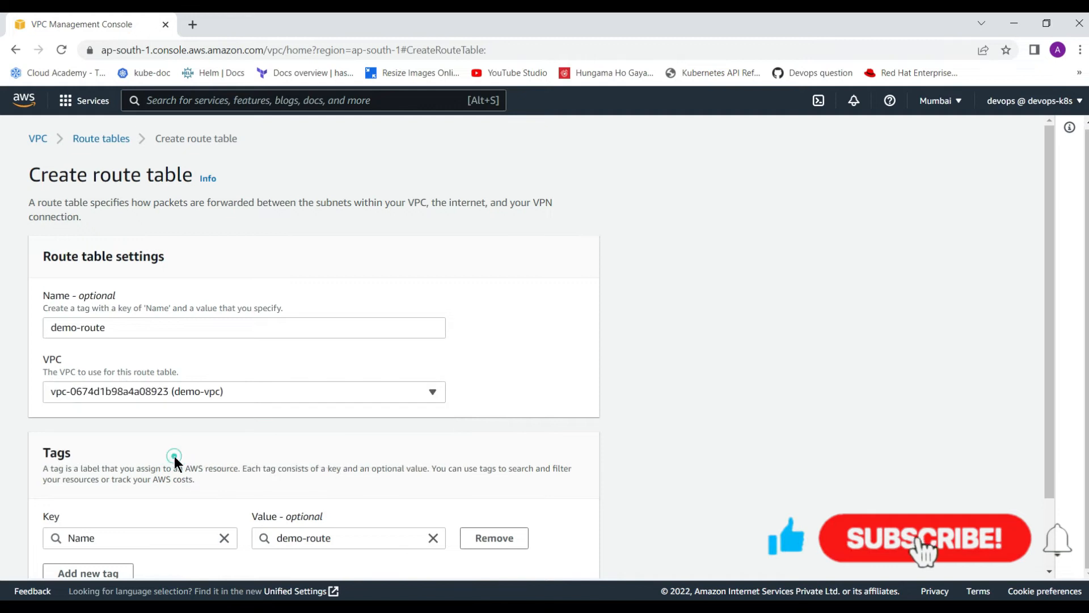
# Finish creating the demo-route route table with its Name tag and show its routes
pyautogui.scroll(-2, 403, 427)
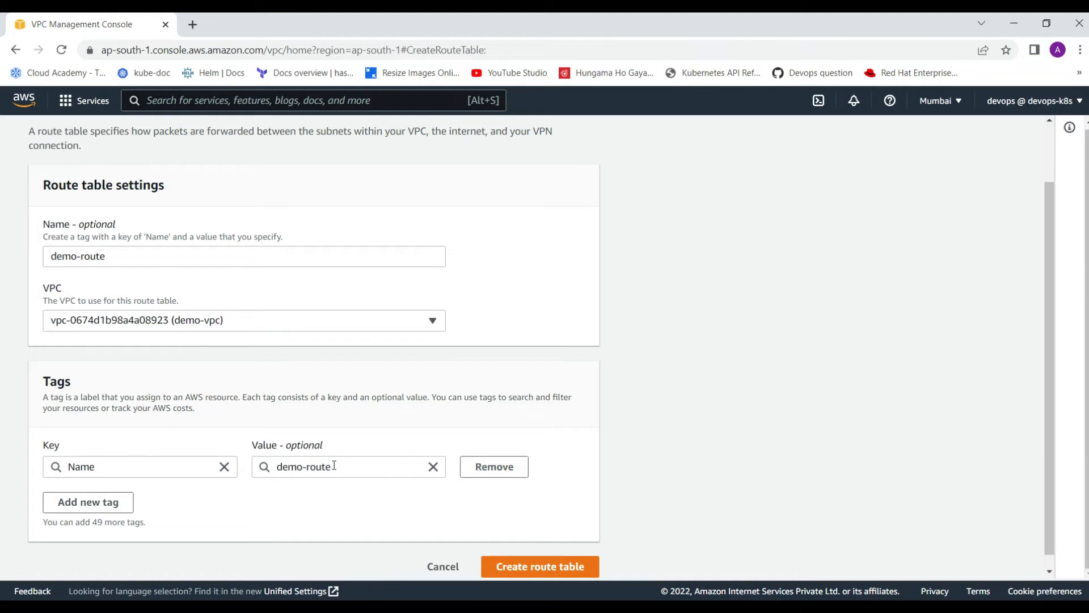
pyautogui.scroll(-1, 274, 505)
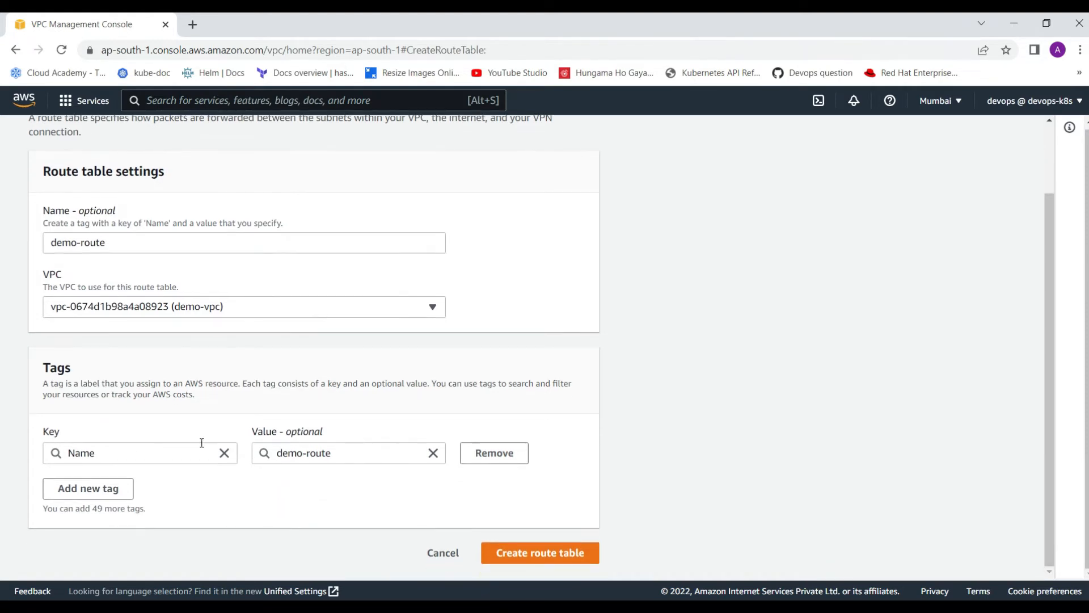
pyautogui.click(523, 555)
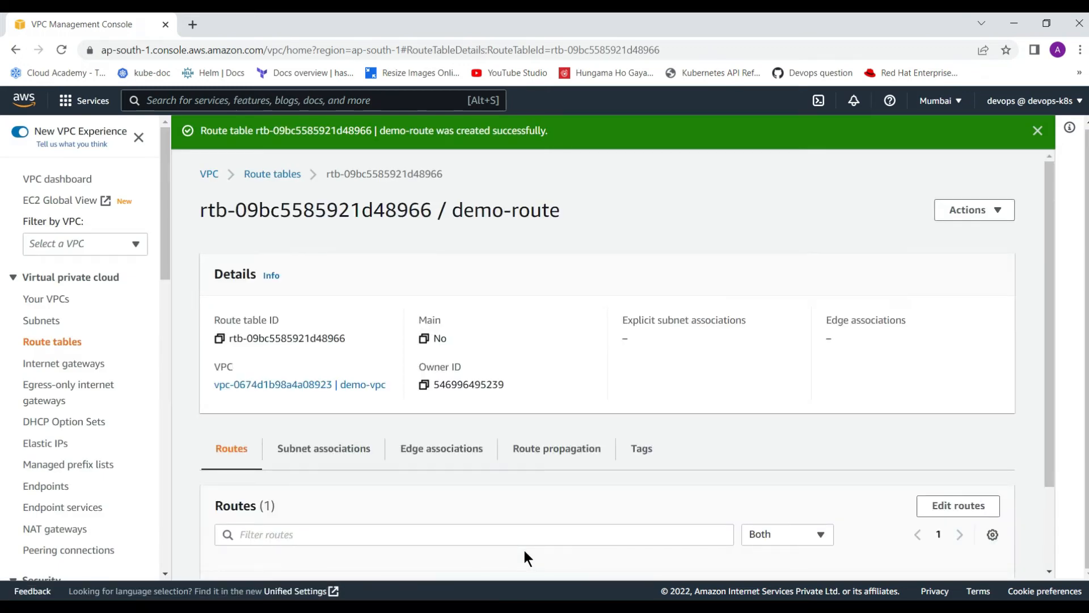
pyautogui.scroll(-3, 465, 330)
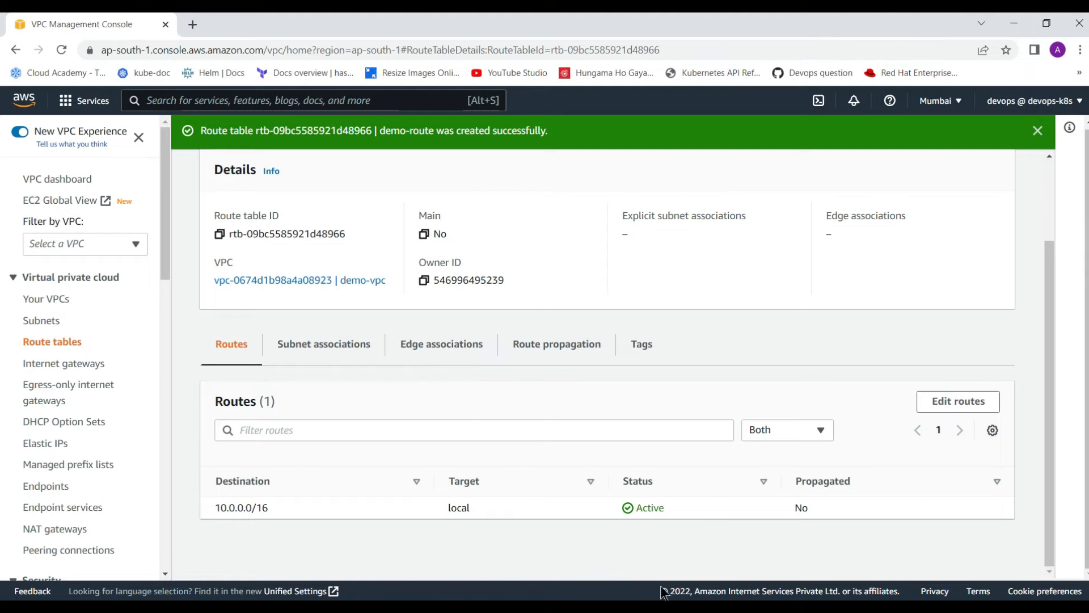
# Switch to VPC Steps.txt in Notepad and append "- Done" to the "Create Route Table, attach it to vpc" line
pyautogui.click(544, 576)
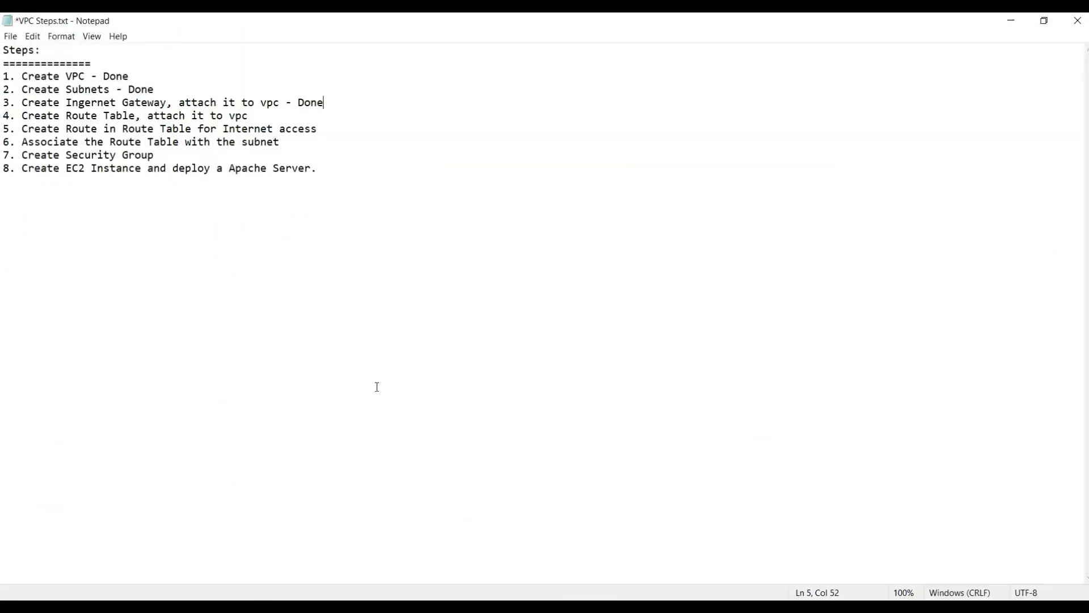
pyautogui.click(331, 111)
pyautogui.write('- Done')
# Switch back to the AWS console and add a route in demo-route from destination 0.0.0.0/0 to the demo-igw internet gateway, saving the changes
pyautogui.click(1020, 21)
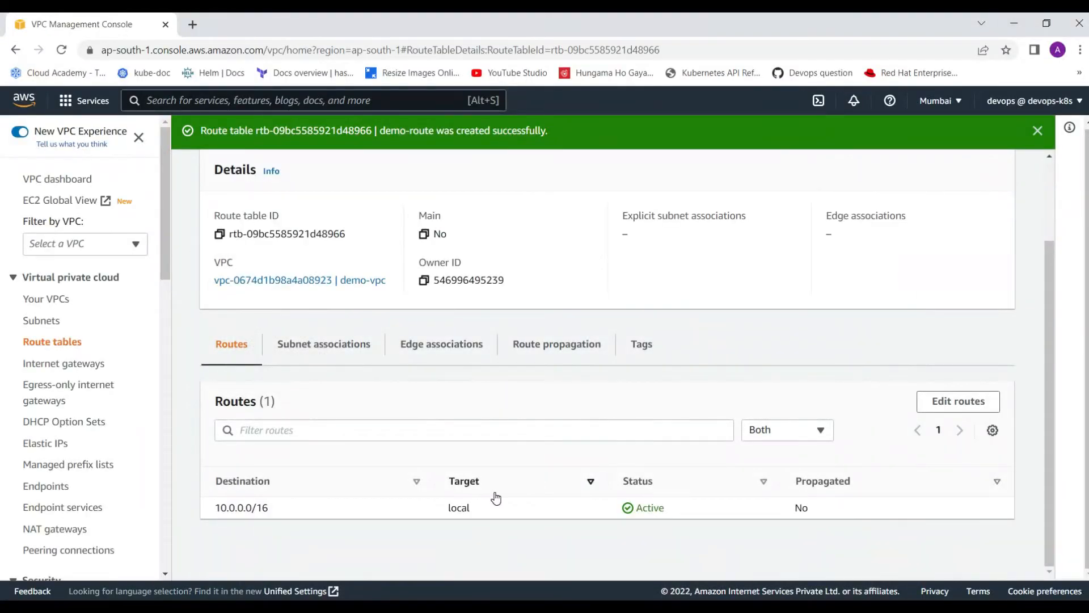
pyautogui.click(955, 401)
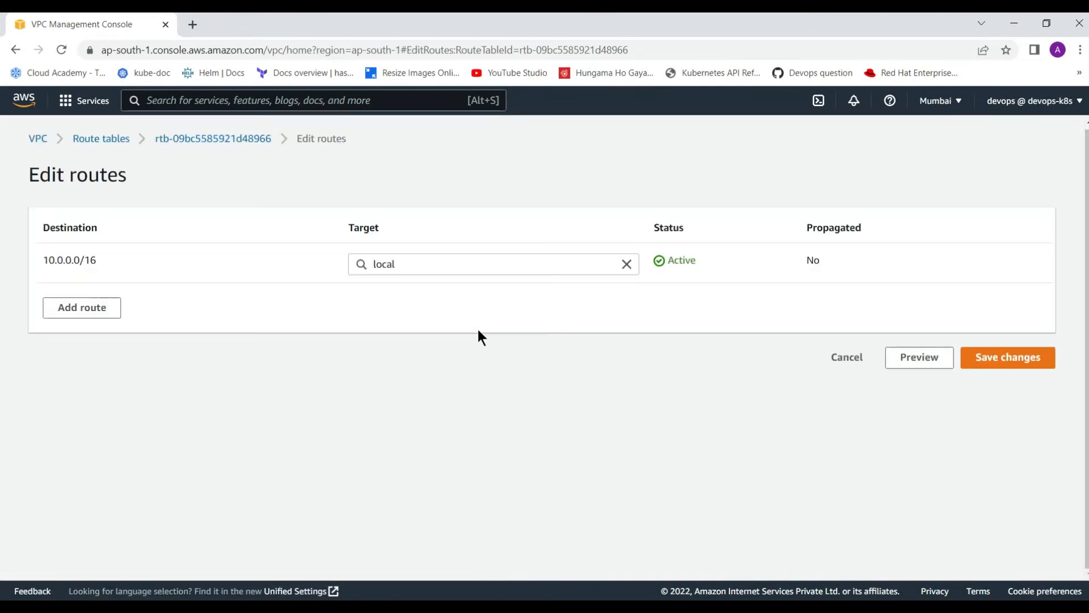
pyautogui.click(84, 307)
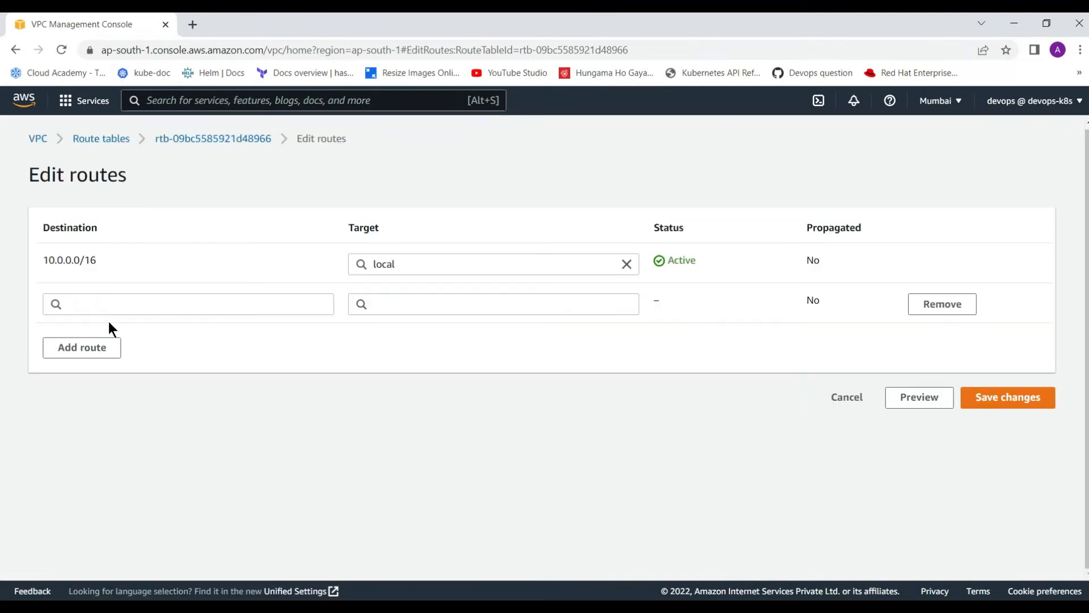
pyautogui.click(118, 305)
pyautogui.click(74, 327)
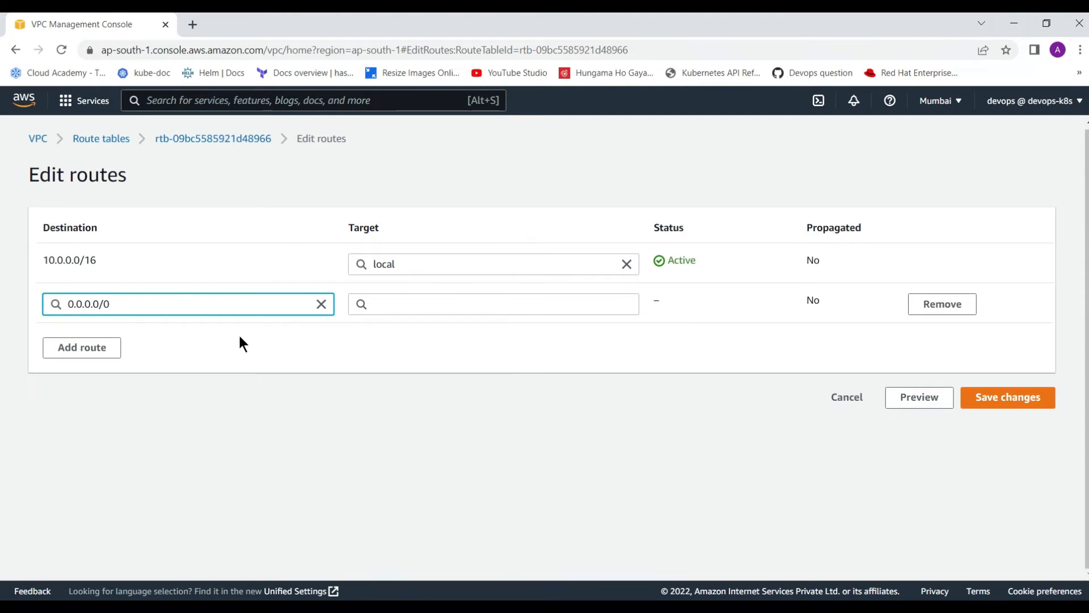
pyautogui.click(431, 305)
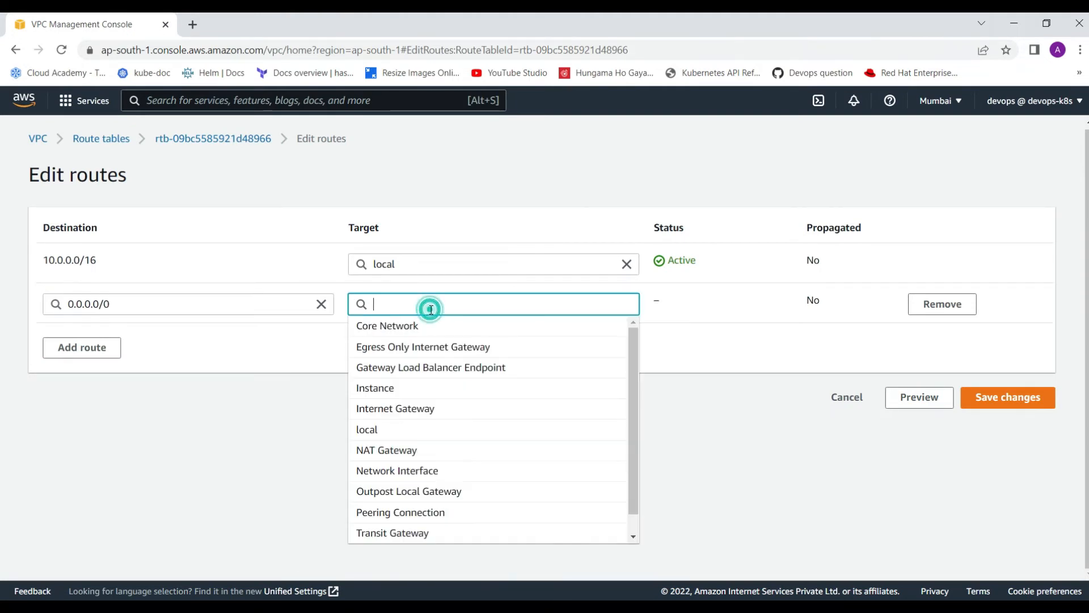
pyautogui.click(400, 408)
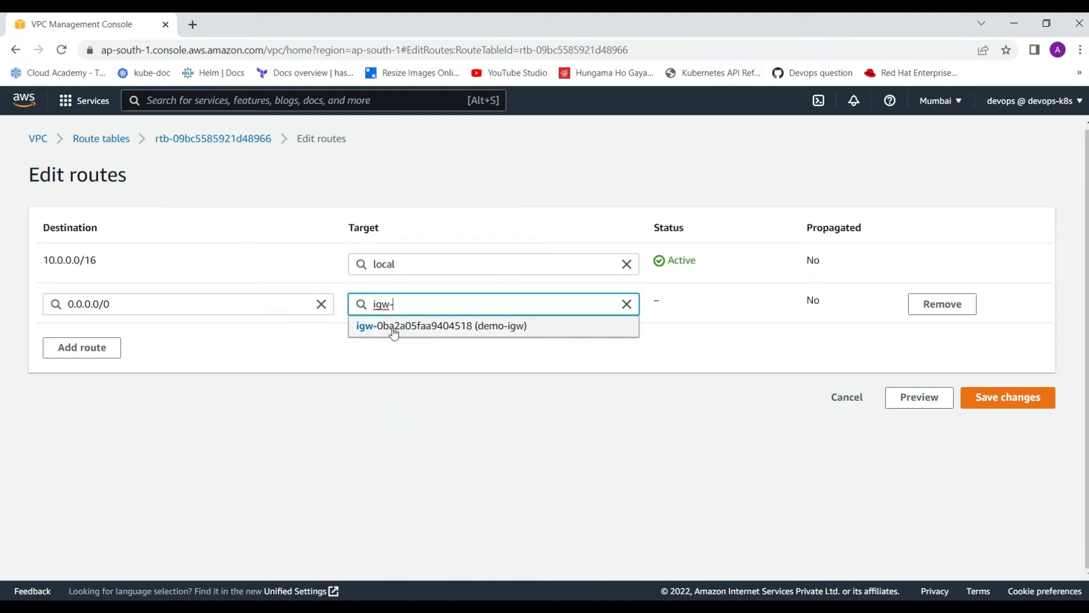
pyautogui.click(423, 327)
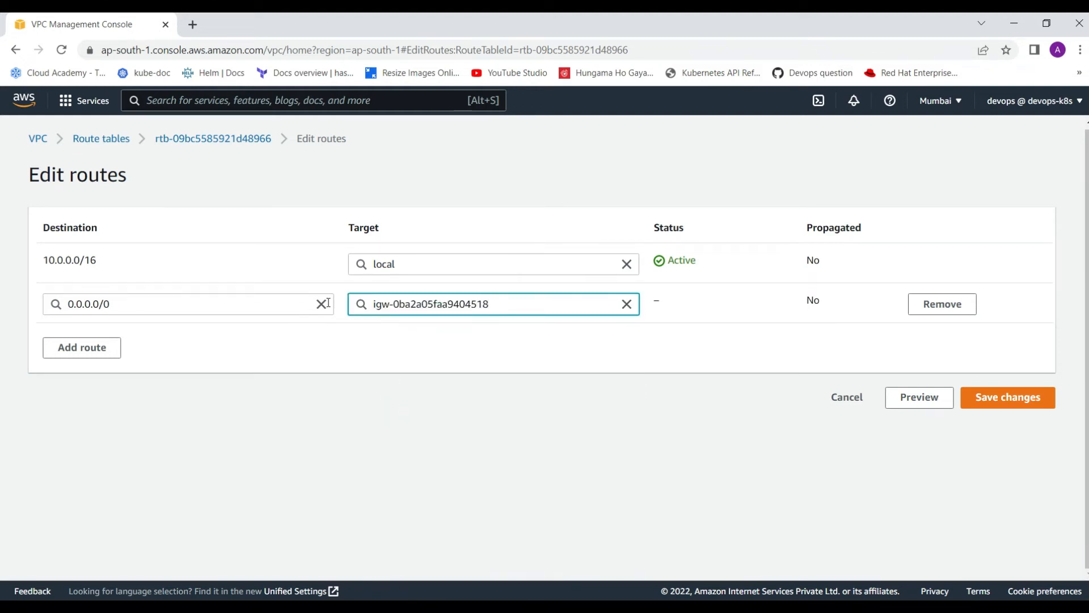
pyautogui.click(1001, 400)
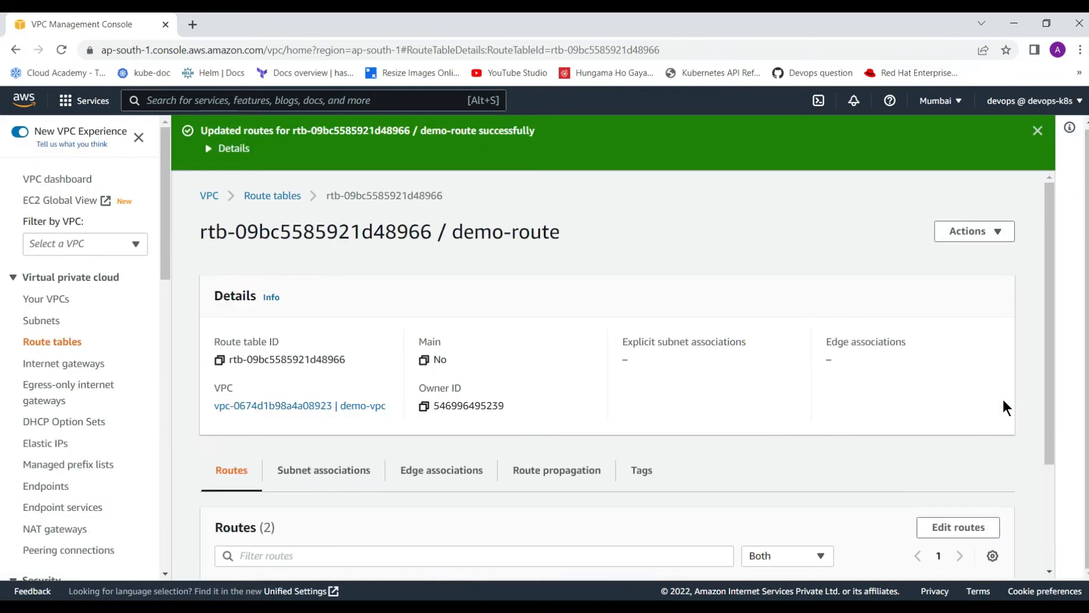
pyautogui.scroll(-3, 481, 369)
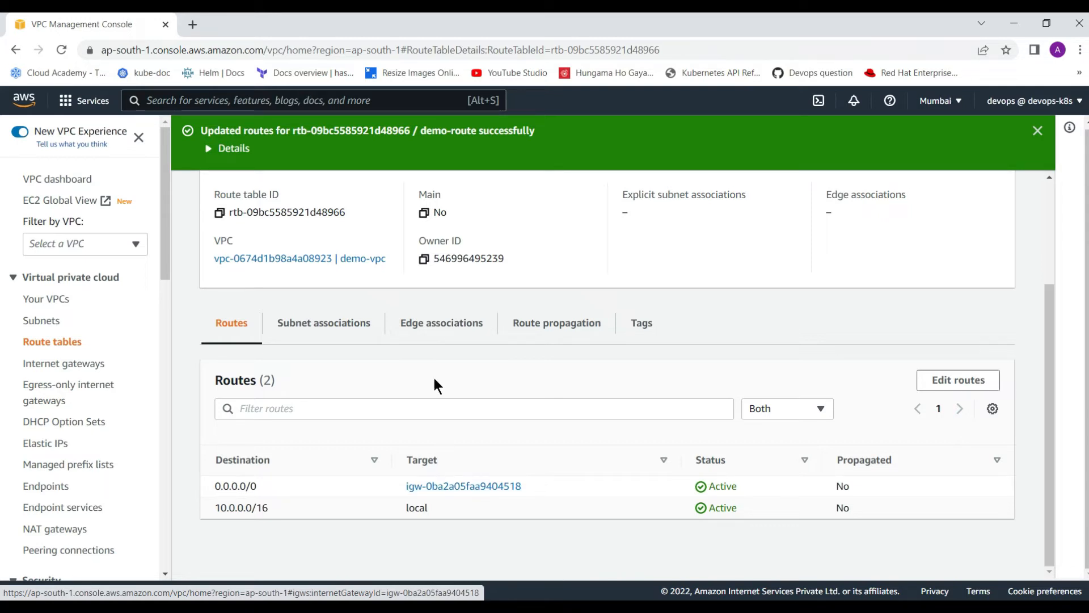
# Switch to VPC Steps.txt in Notepad and append "- Done" to the "Create Route in Route Table for Internet access" line
pyautogui.moveTo(475, 606)
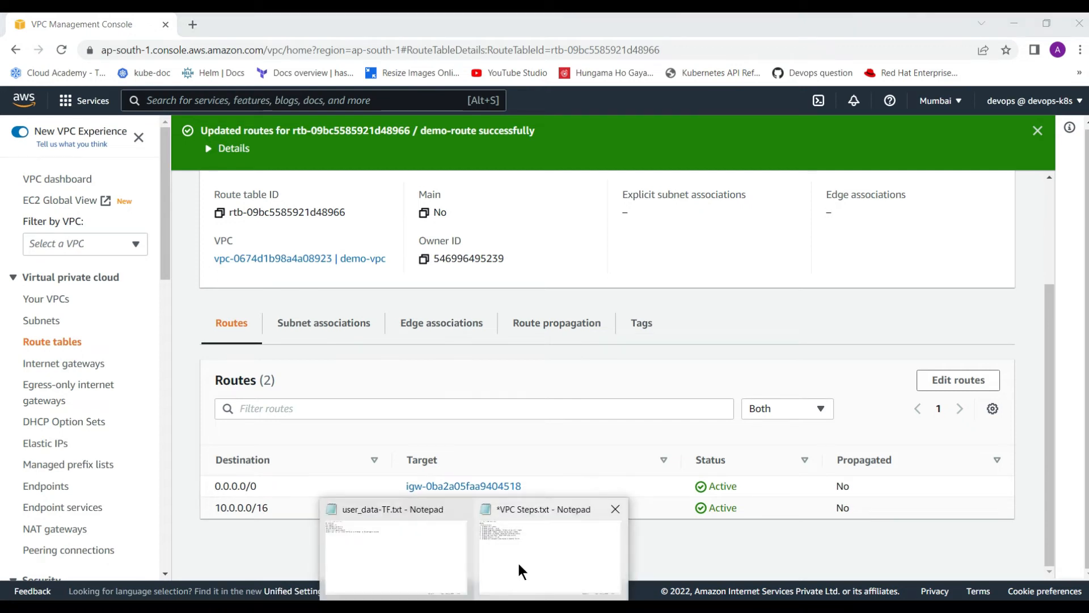
pyautogui.click(517, 560)
pyautogui.click(339, 129)
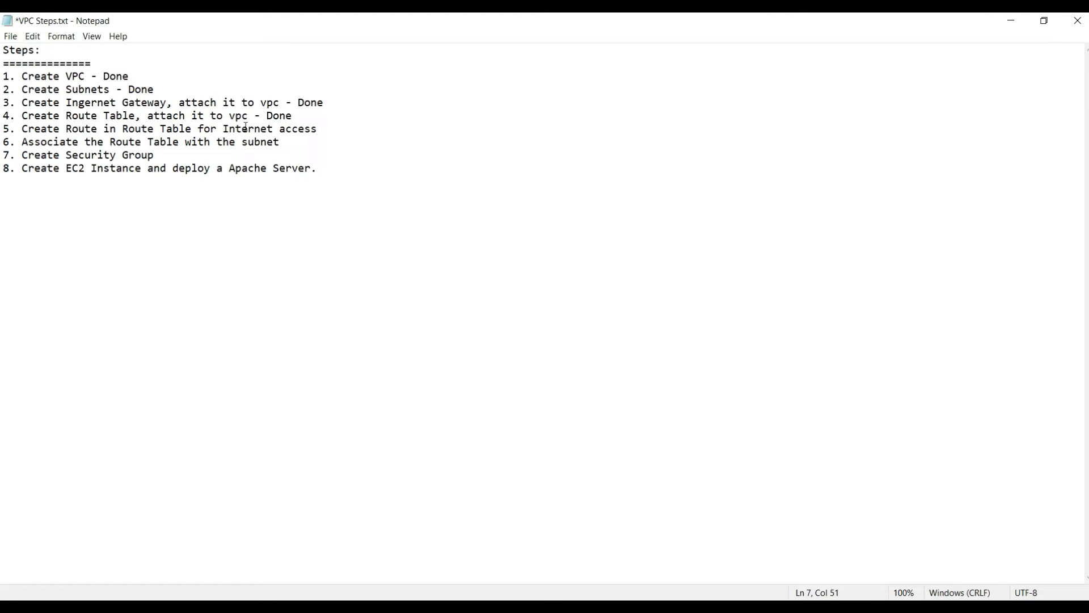
pyautogui.write('- Done')
pyautogui.click(283, 143)
# Switch back to the AWS console and associate public-subnet with the demo-route route table
pyautogui.click(1012, 22)
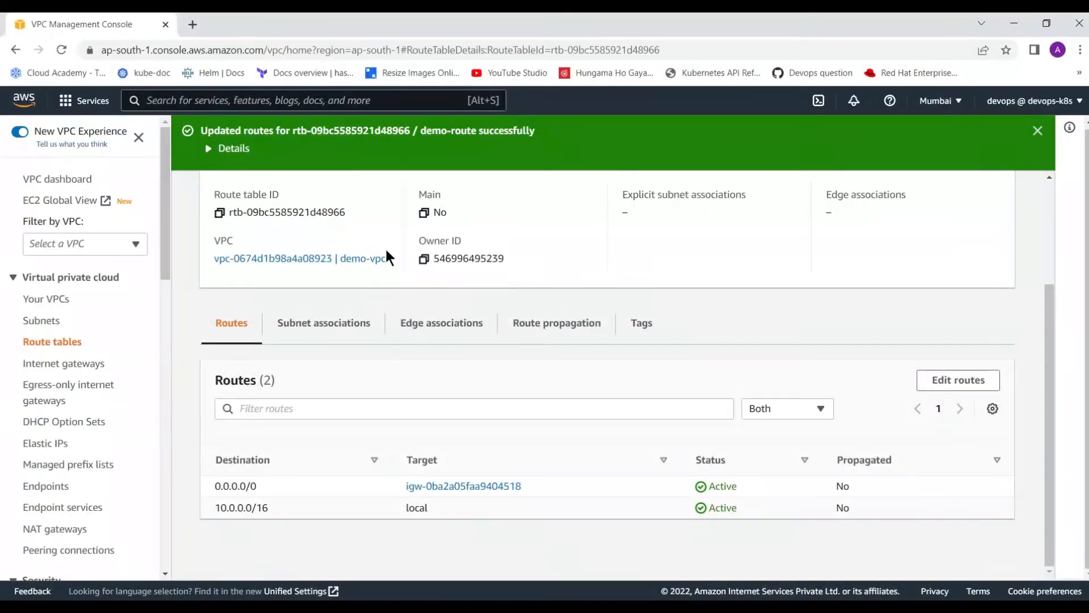
pyautogui.click(338, 327)
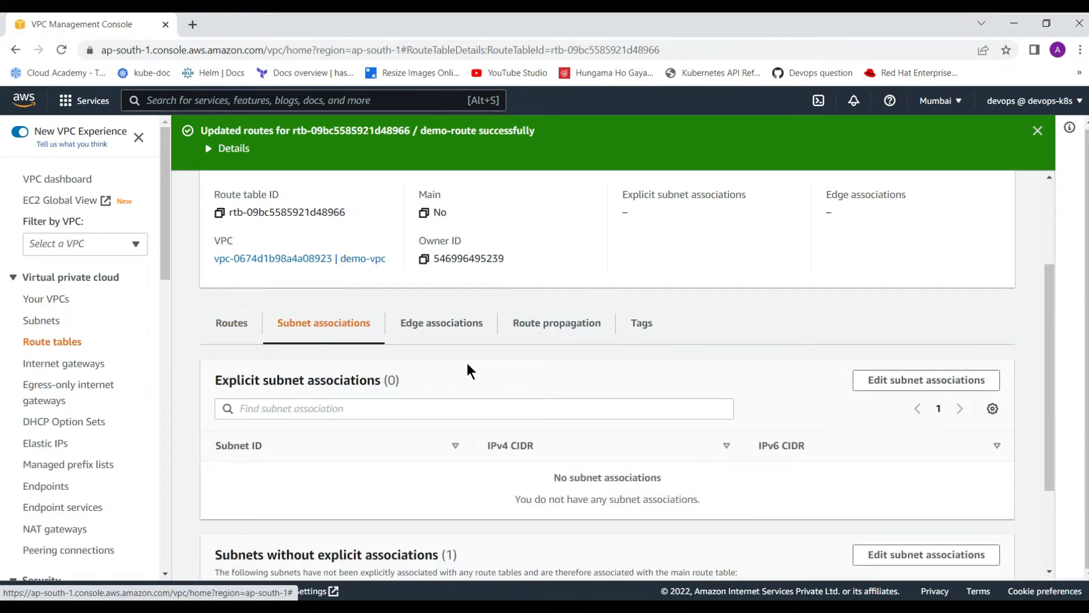
pyautogui.scroll(-2, 467, 369)
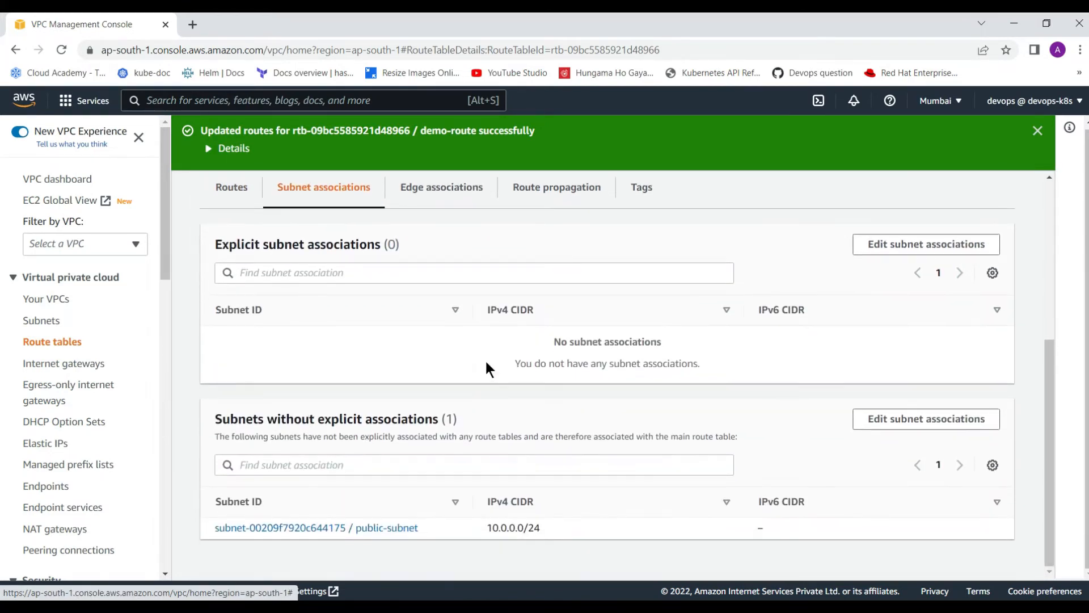
pyautogui.click(914, 245)
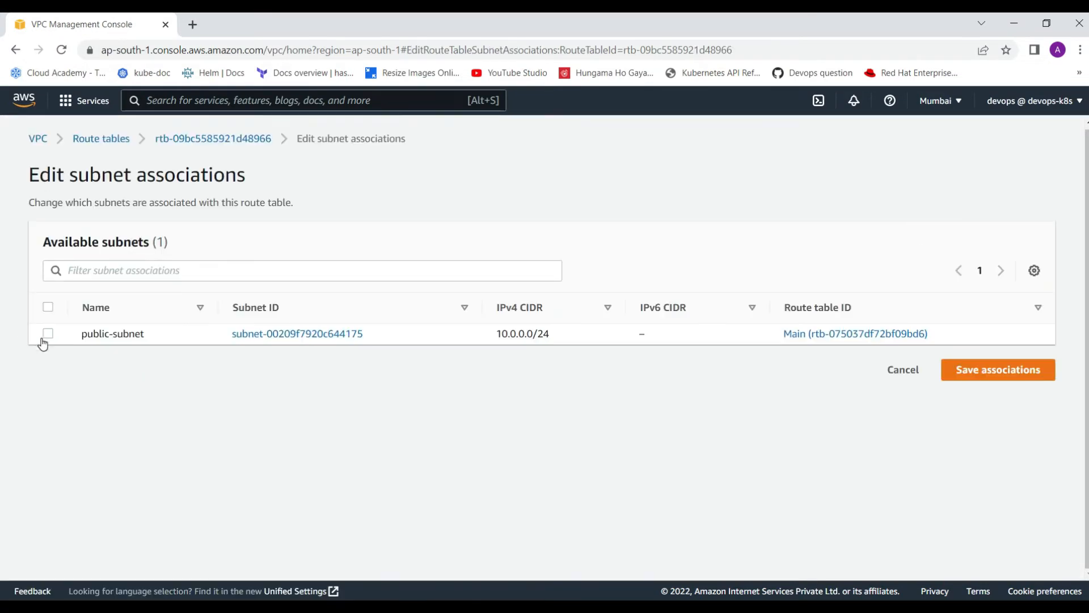
pyautogui.click(48, 334)
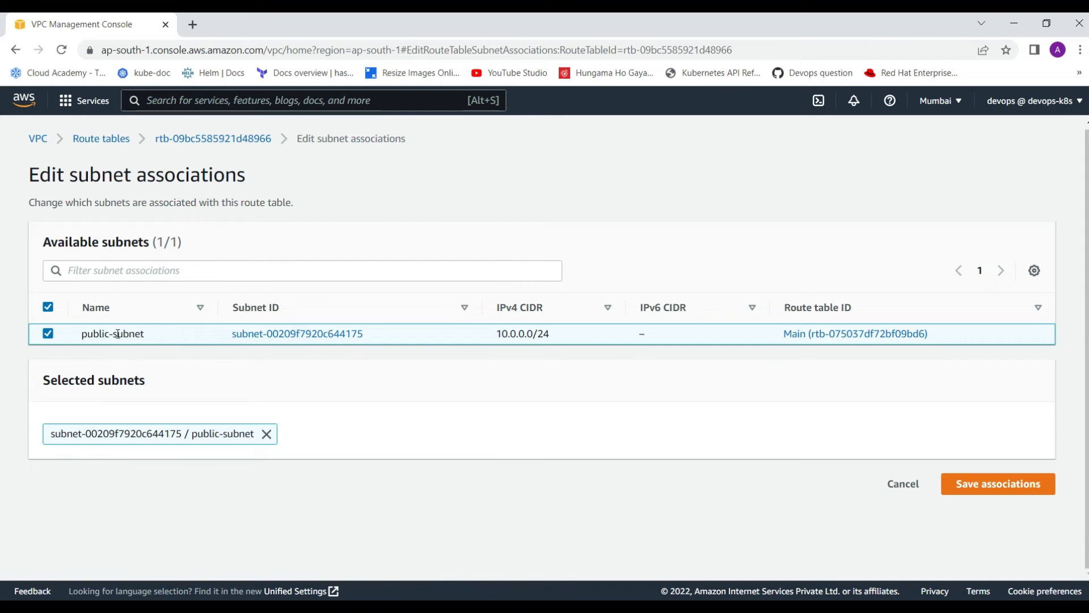
pyautogui.click(983, 491)
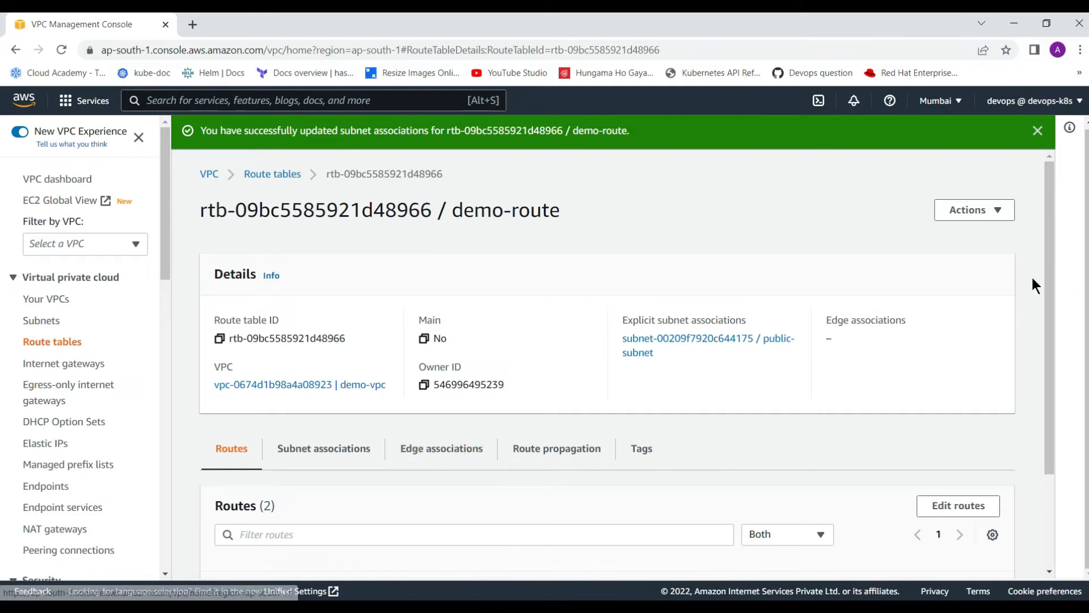
pyautogui.moveTo(1050, 277); pyautogui.dragTo(1058, 394)
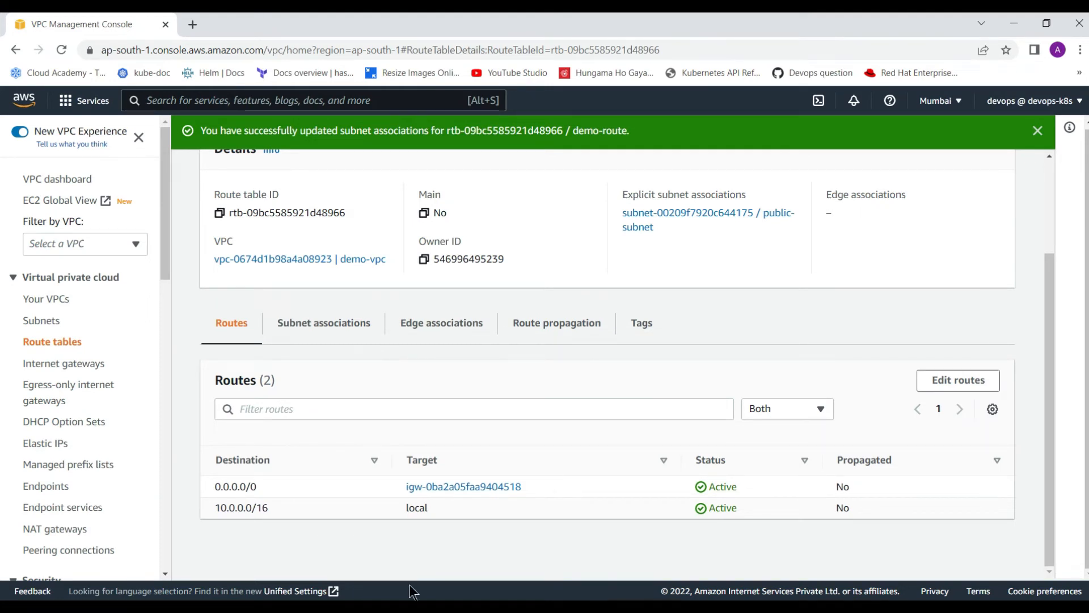
# Switch to VPC Steps.txt in Notepad and append "- Done" to the "Associate the Route Table with the subnet" line
pyautogui.click(474, 607)
pyautogui.click(497, 570)
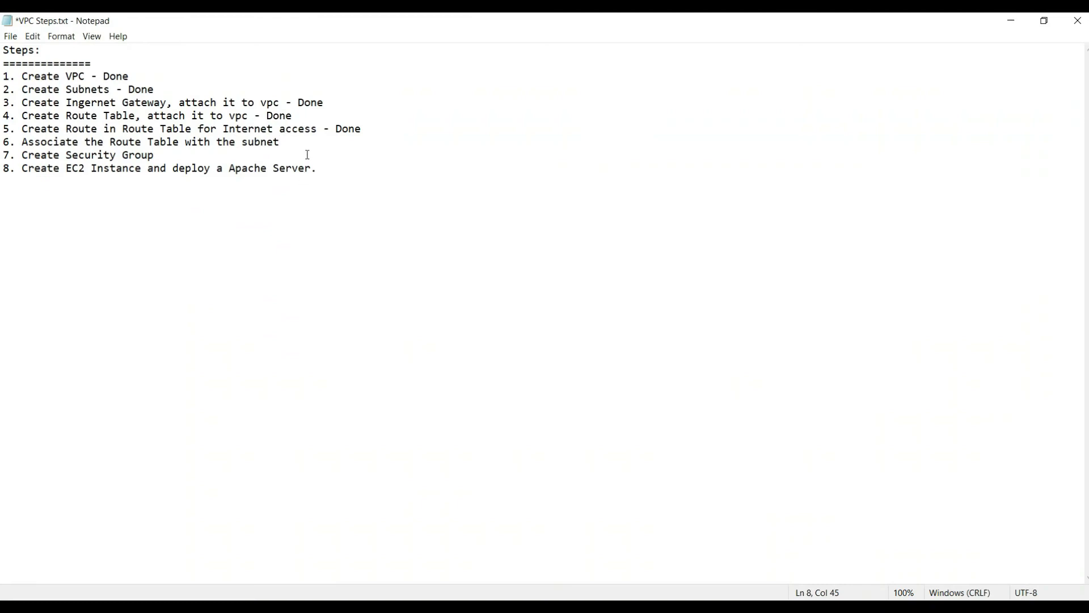
pyautogui.write('- Done')
pyautogui.click(159, 159)
pyautogui.click(223, 154)
# Switch back to the AWS console and start creating a security group named demo-sg with the description "allow ssh and http access"
pyautogui.click(1016, 21)
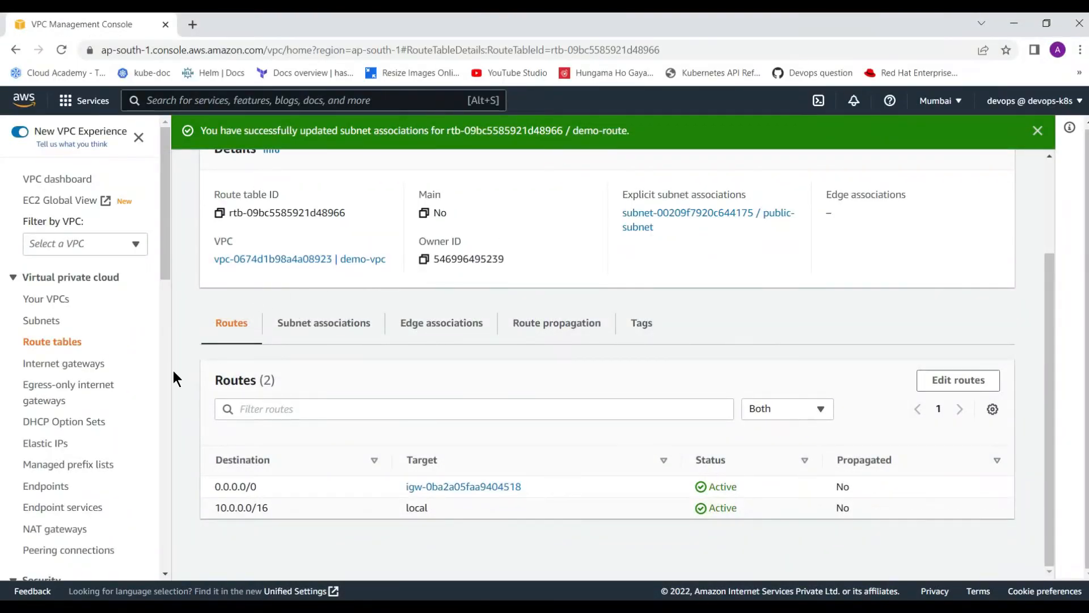
pyautogui.scroll(-3, 111, 359)
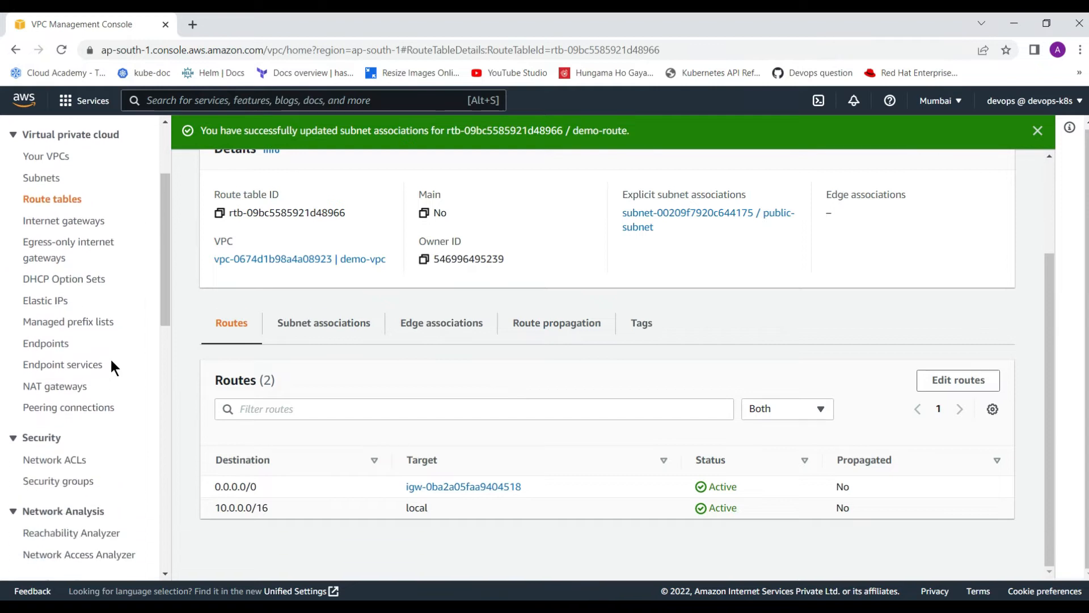
pyautogui.click(79, 481)
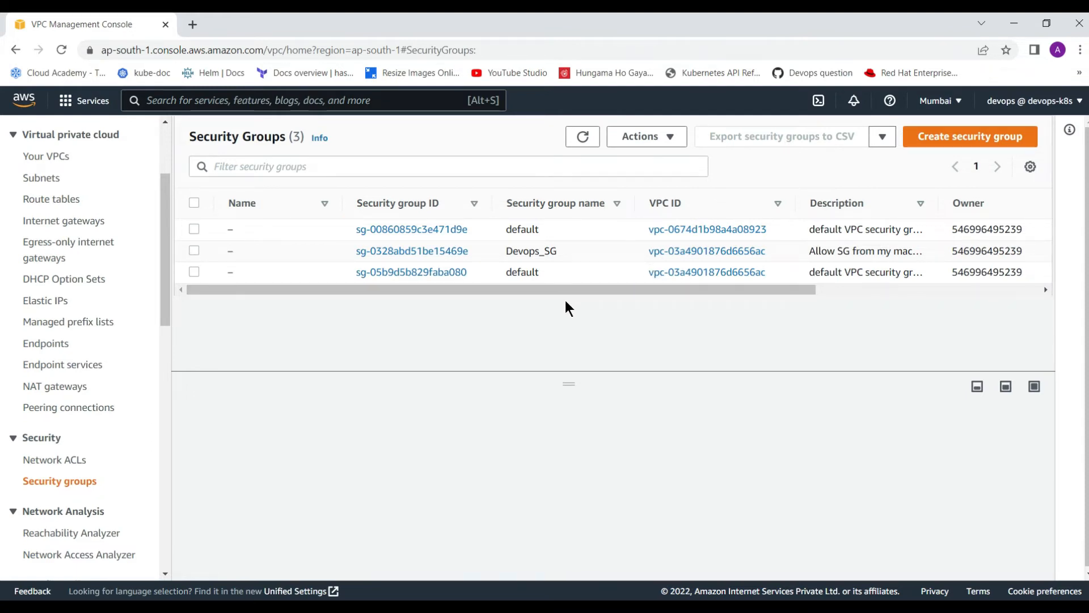
pyautogui.click(985, 140)
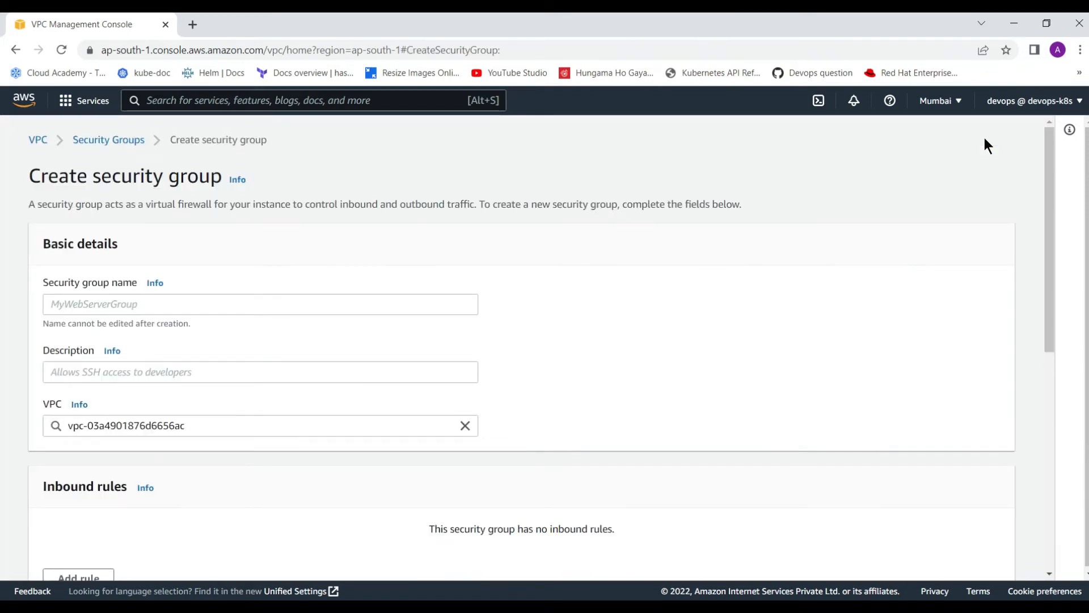
pyautogui.click(234, 306)
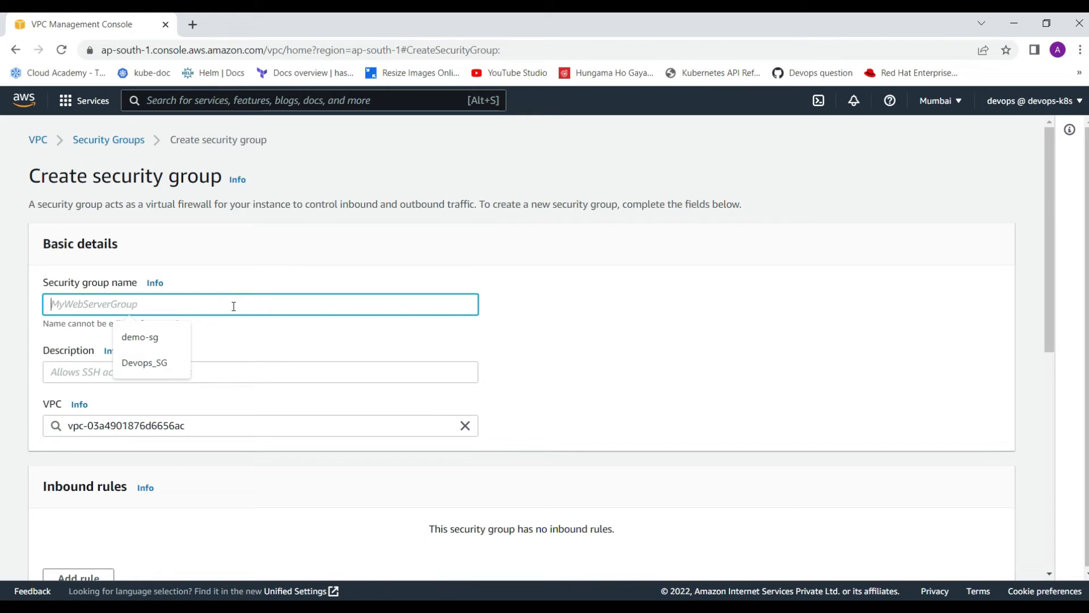
pyautogui.write('demo-sg')
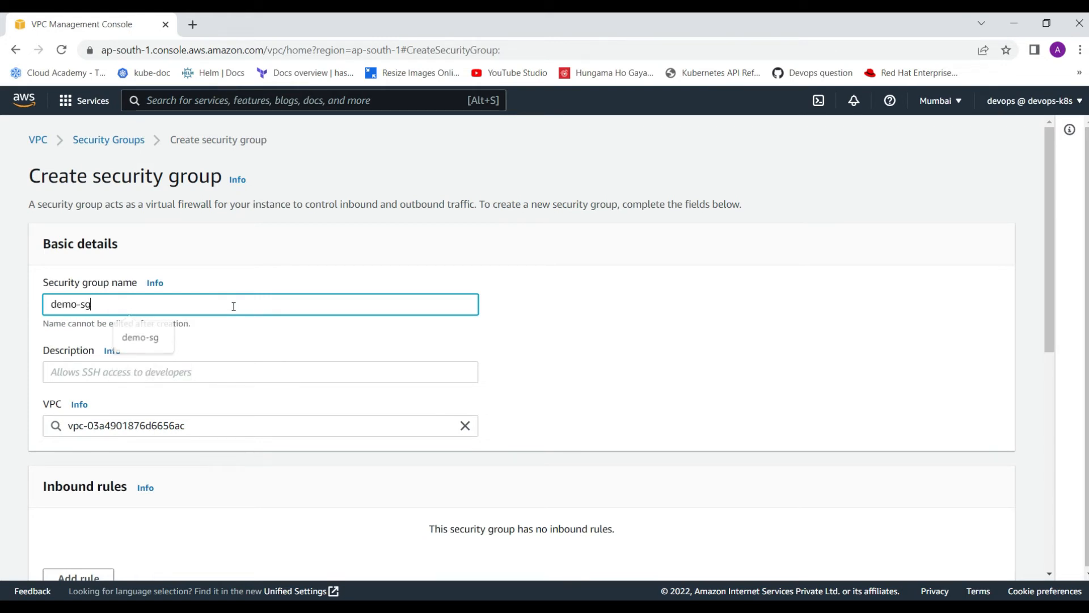
pyautogui.click(210, 369)
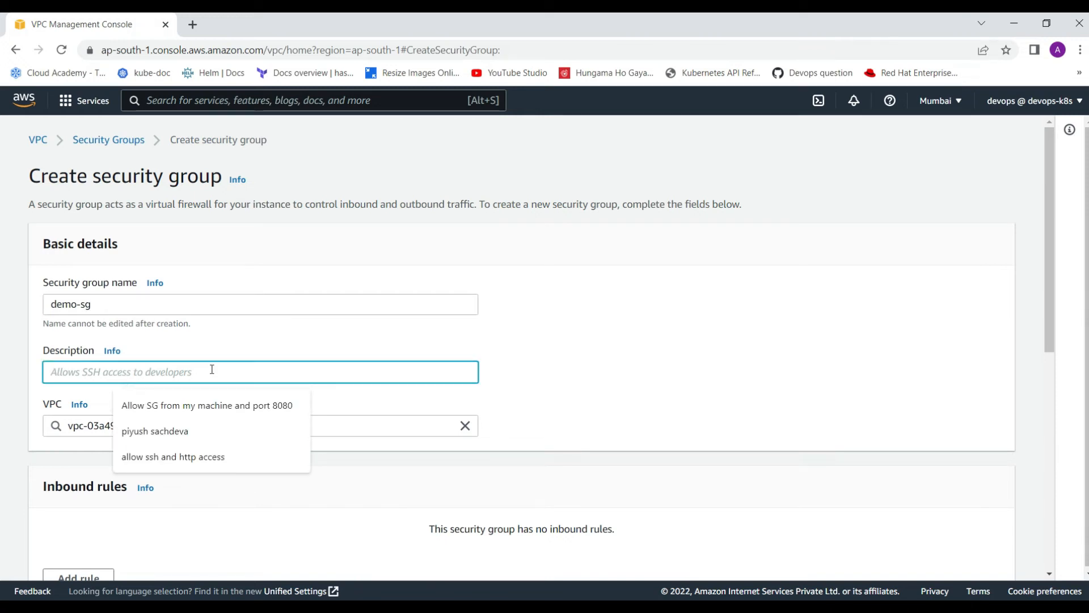
pyautogui.click(228, 458)
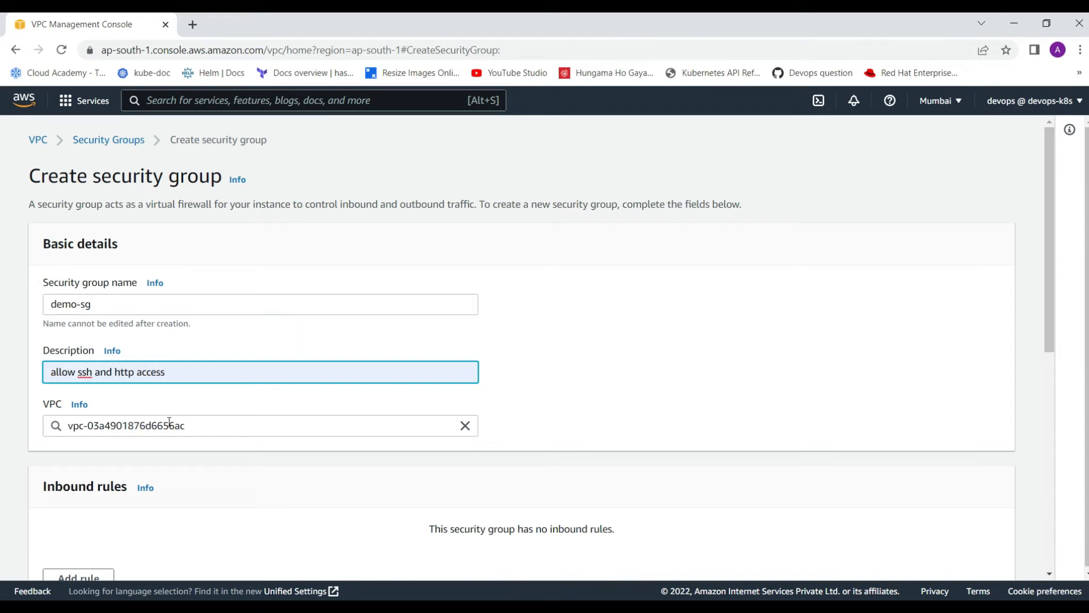
# Replace the default VPC with demo-vpc for the new security group
pyautogui.click(465, 425)
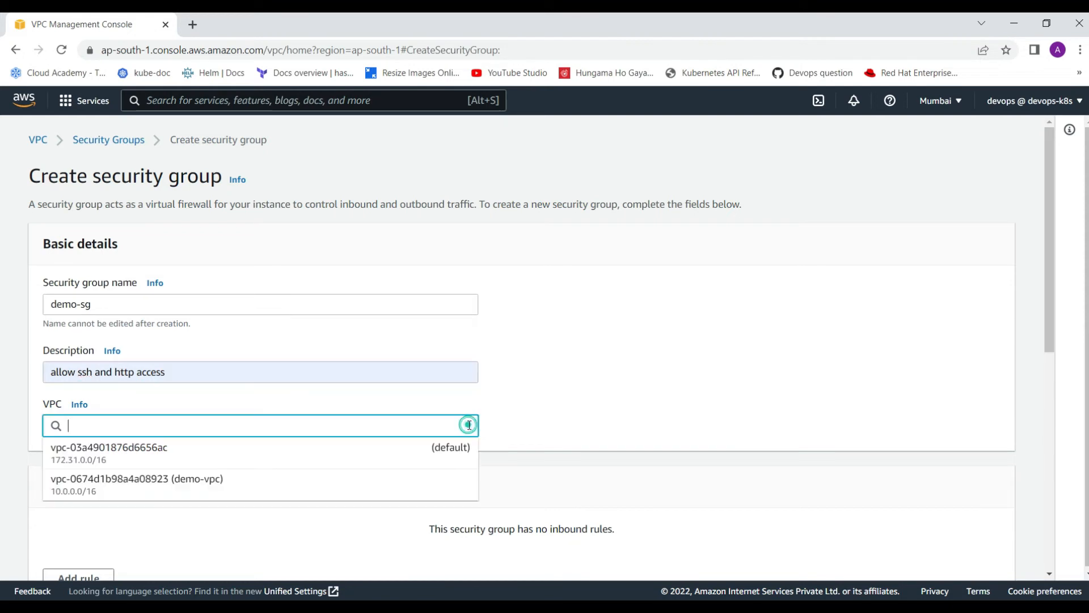
pyautogui.click(228, 486)
pyautogui.click(611, 356)
# Add an inbound rule to the security group allowing SSH from Anywhere-IPv4
pyautogui.scroll(-3, 613, 348)
pyautogui.click(106, 367)
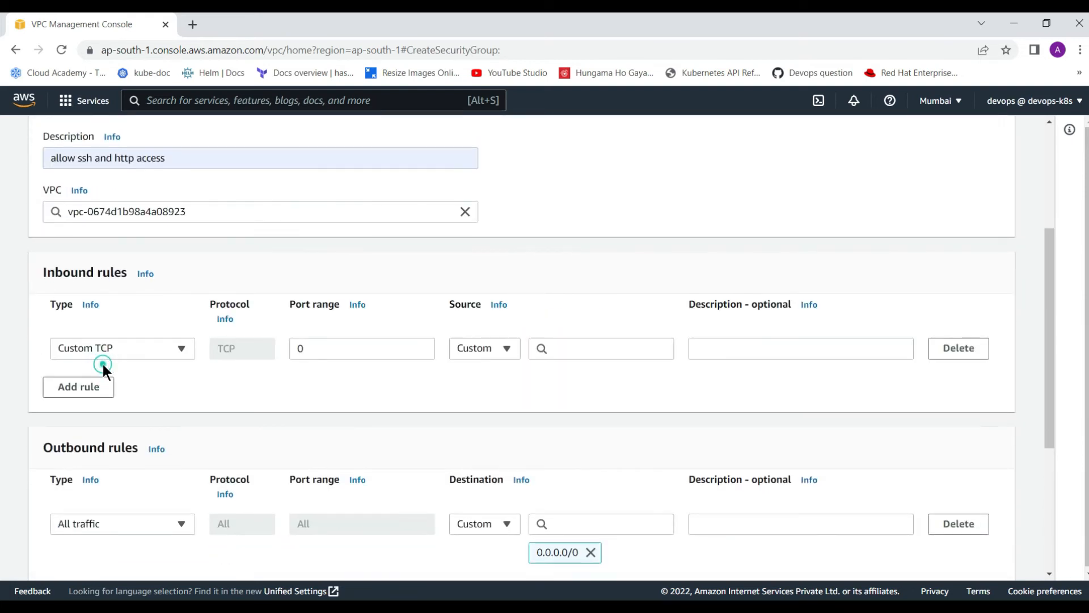
pyautogui.click(182, 348)
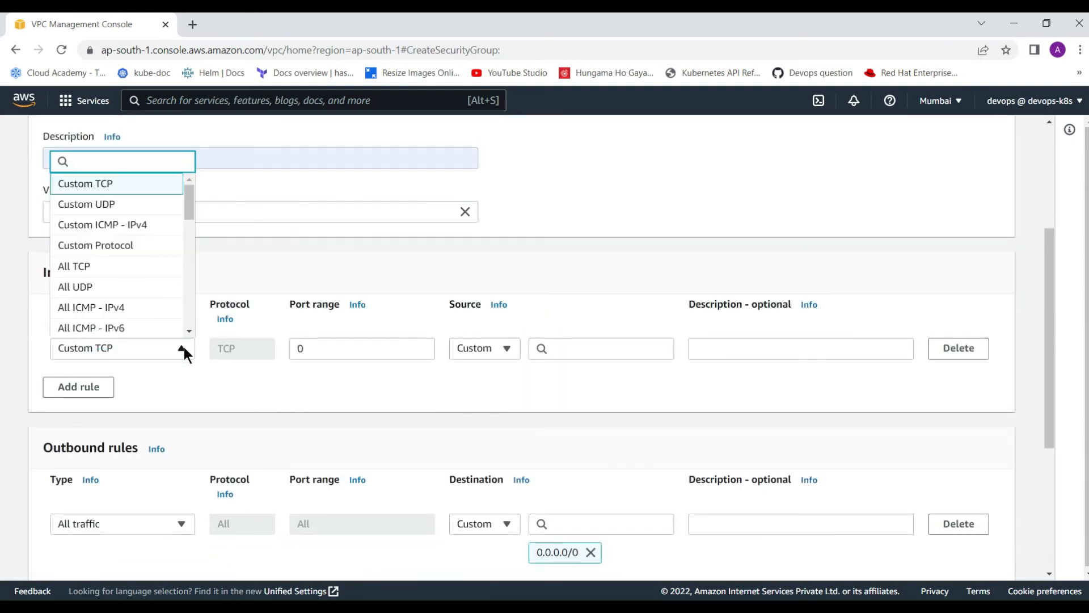
pyautogui.moveTo(191, 212); pyautogui.dragTo(195, 238)
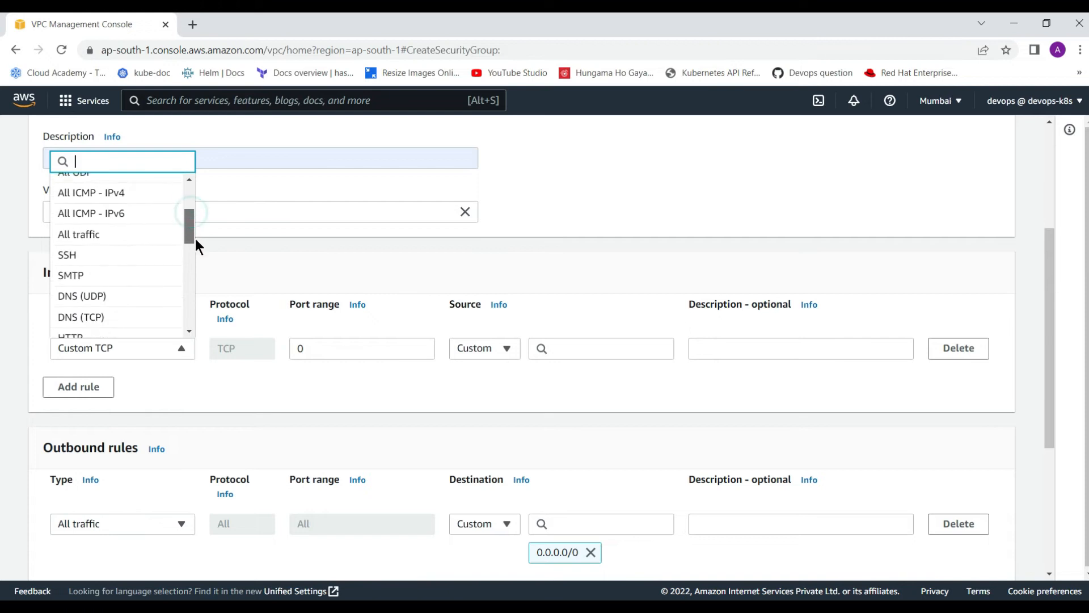
pyautogui.click(94, 249)
pyautogui.click(512, 352)
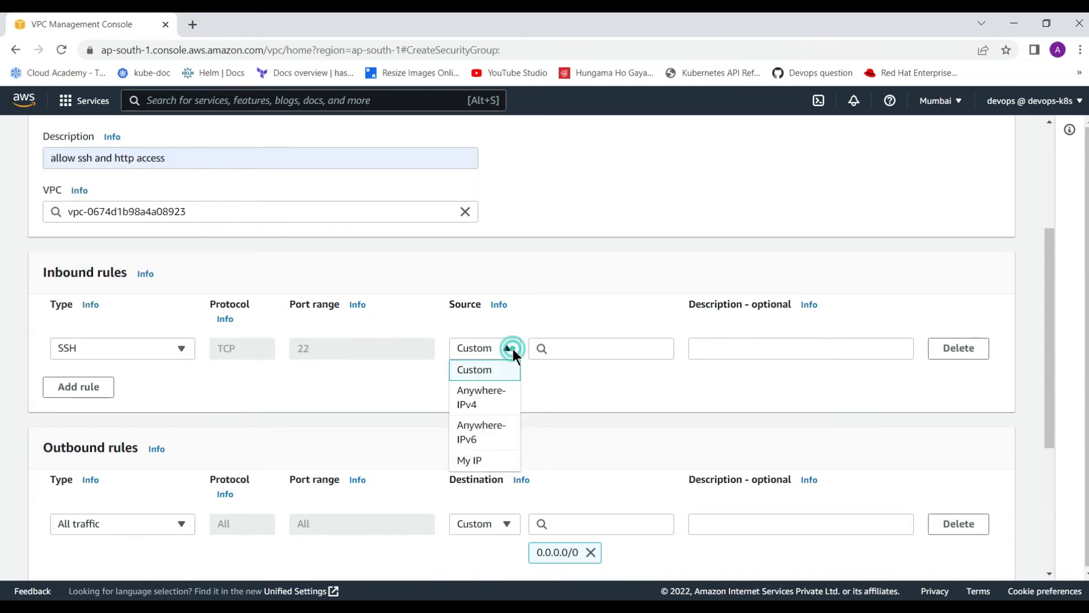
pyautogui.click(497, 397)
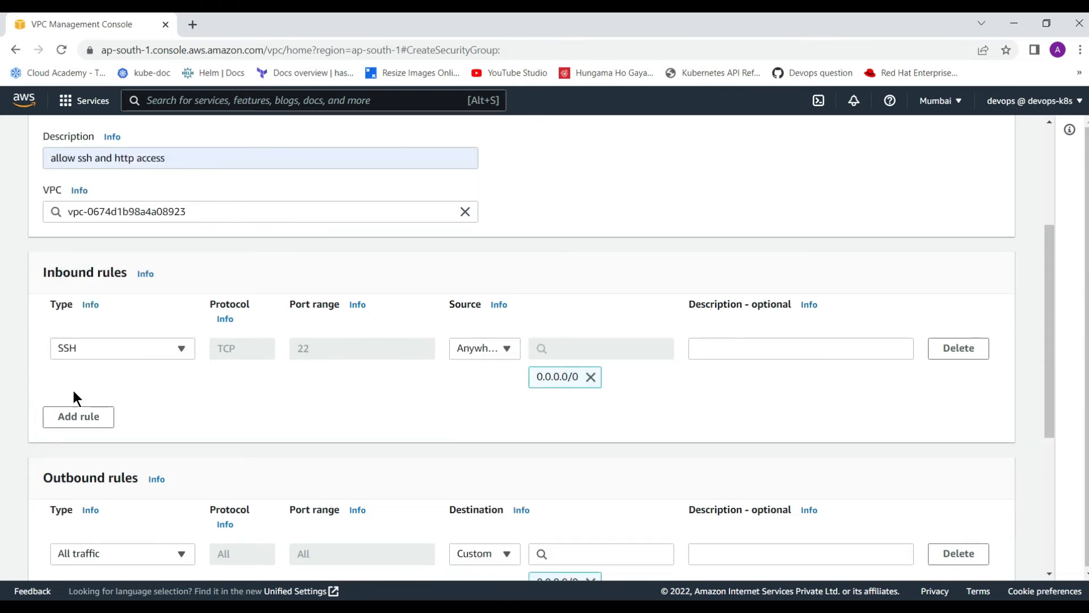
# Add a second inbound rule to the security group allowing HTTP from Anywhere-IPv4
pyautogui.click(74, 417)
pyautogui.click(166, 410)
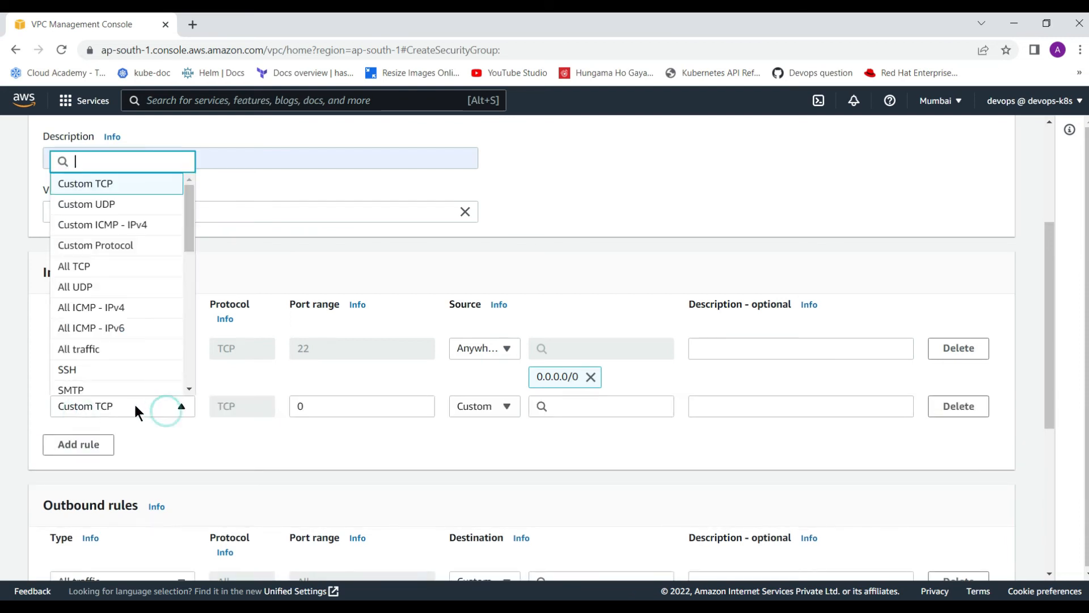
pyautogui.scroll(-2, 95, 312)
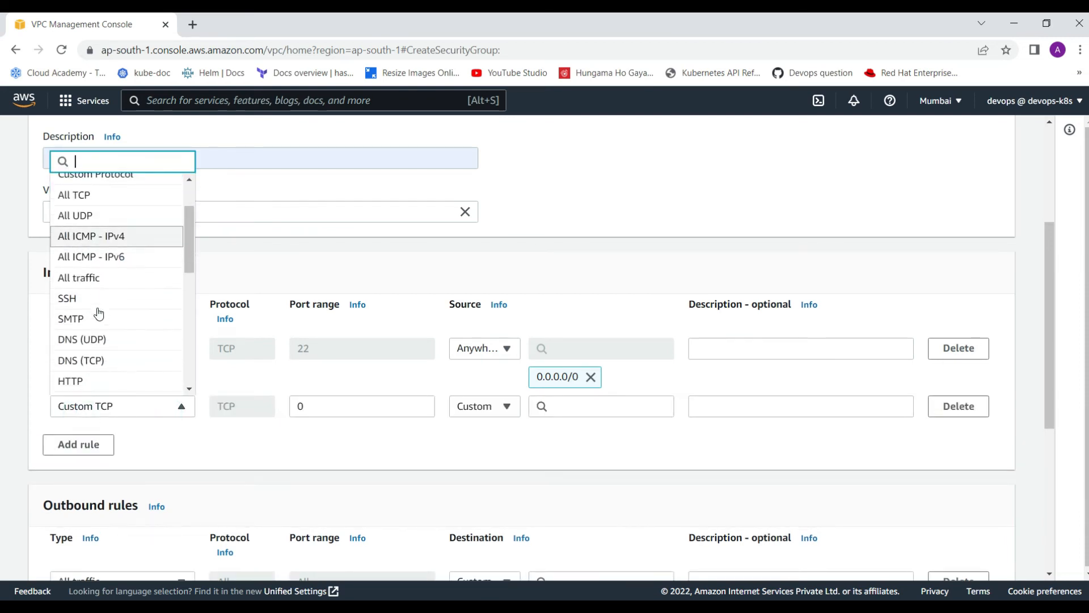
pyautogui.click(84, 387)
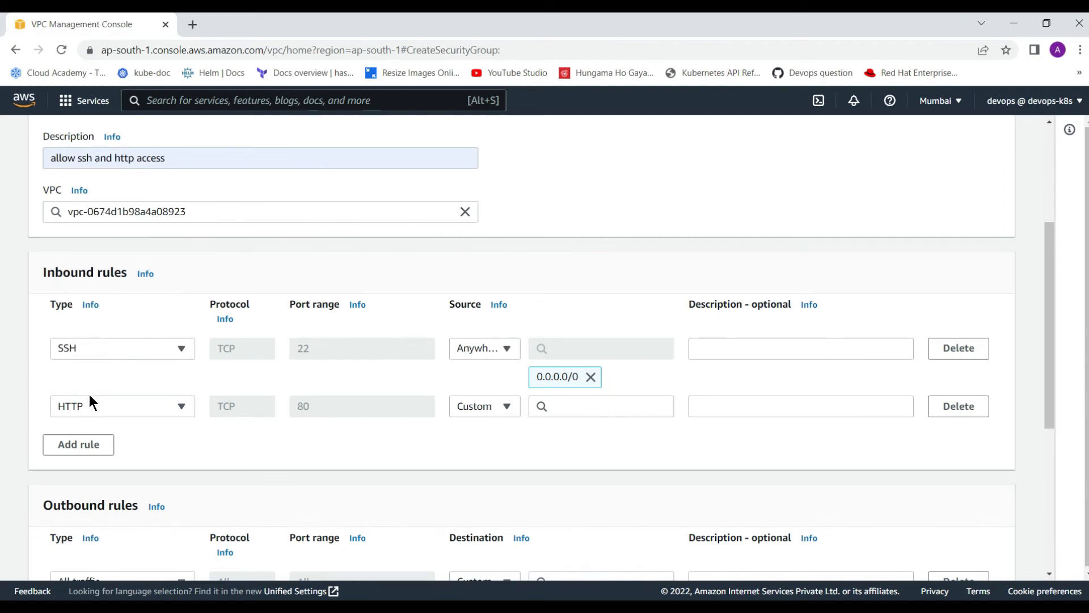
pyautogui.click(506, 408)
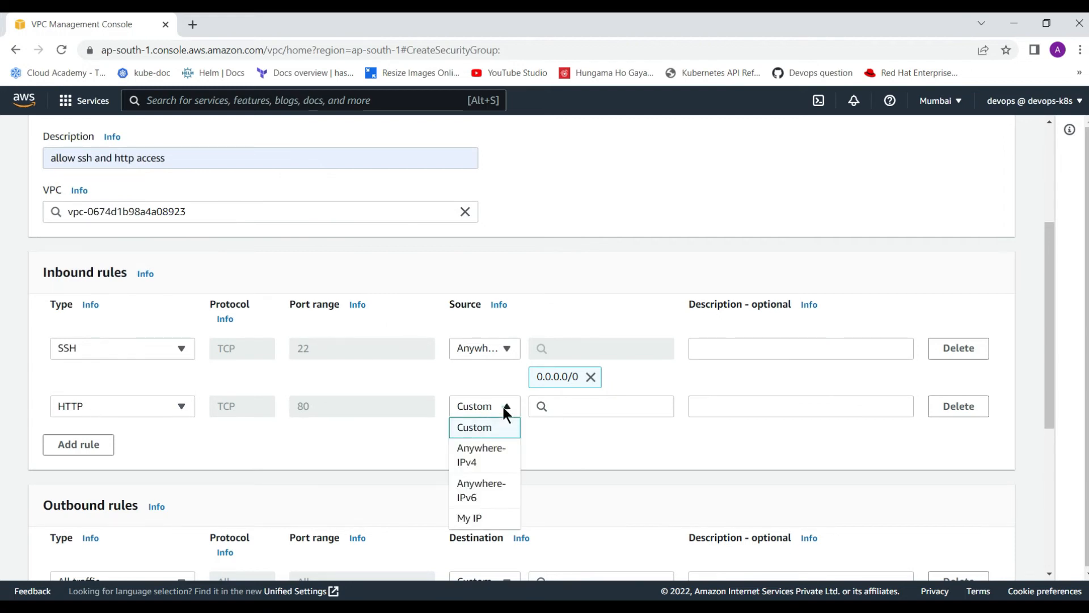
pyautogui.click(496, 456)
# Add a tag to the security group with the key Name and the value Demo-sg
pyautogui.scroll(-2, 689, 473)
pyautogui.scroll(-3, 694, 464)
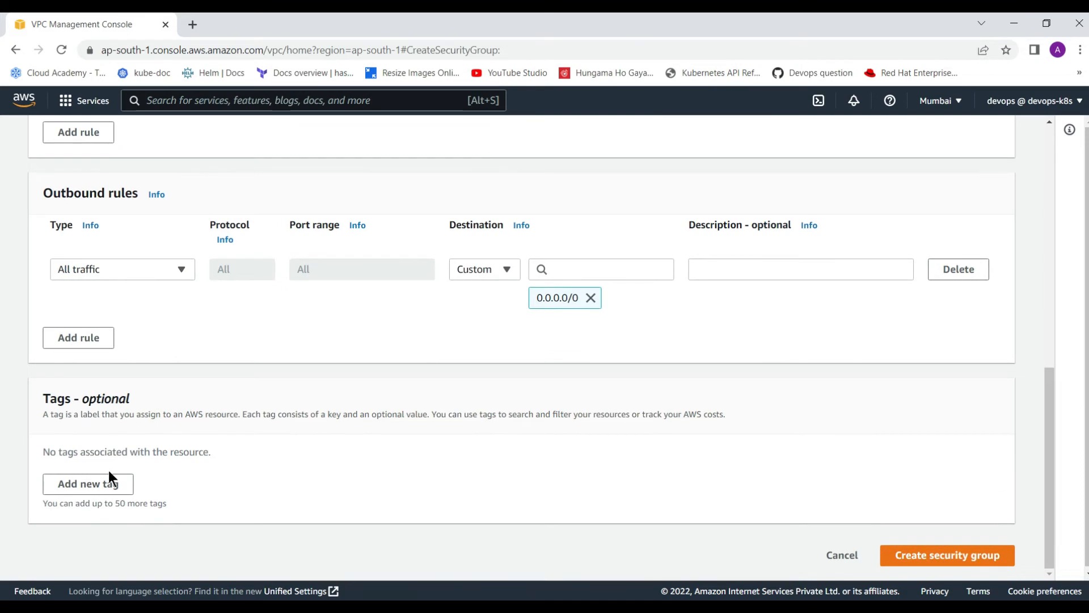
pyautogui.click(105, 487)
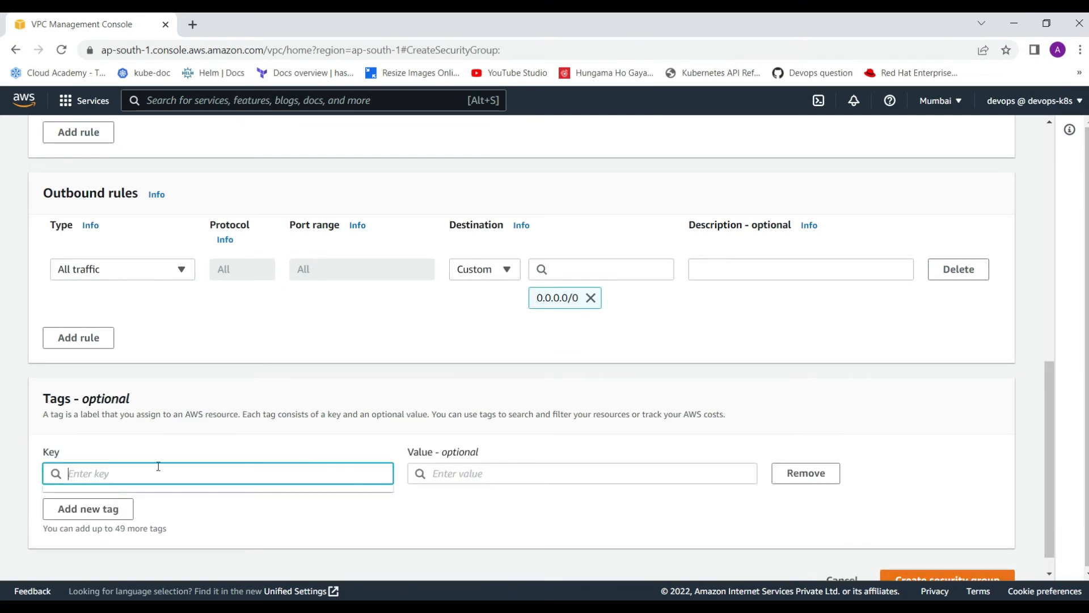
pyautogui.click(160, 470)
pyautogui.write('Name')
pyautogui.press('Tab')
pyautogui.write('Demo')
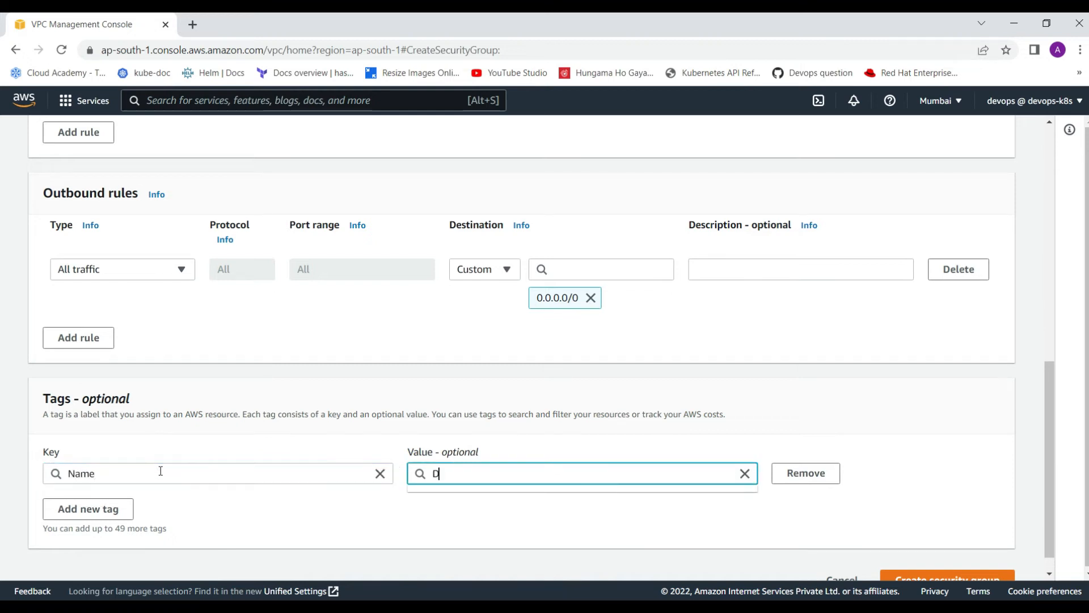
pyautogui.write('-sg')
# Create the demo-sg security group and return to the list of security groups
pyautogui.scroll(-1, 907, 451)
pyautogui.click(939, 555)
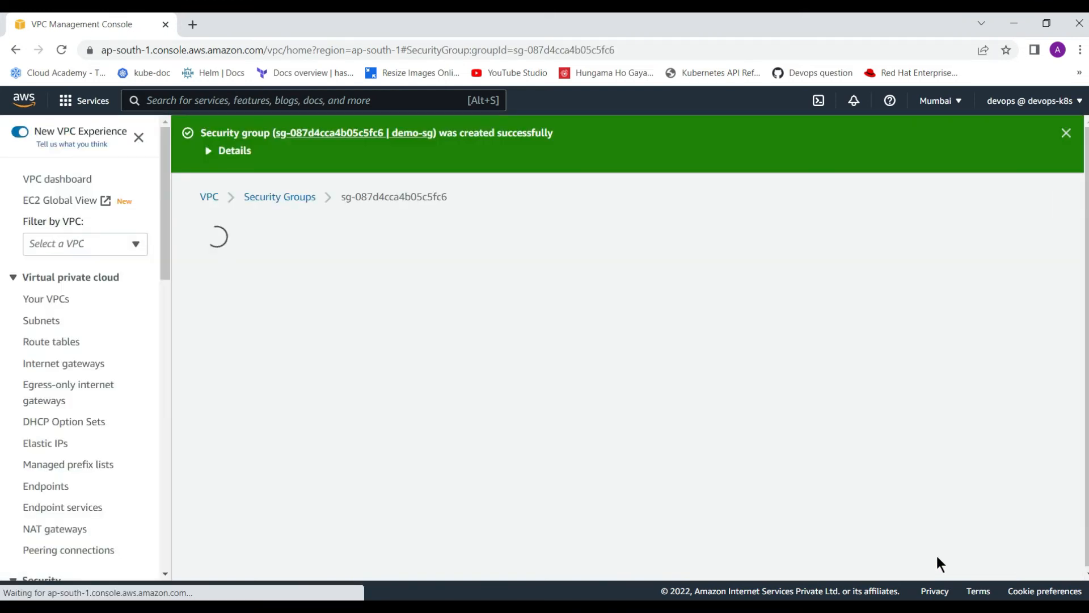
pyautogui.click(269, 197)
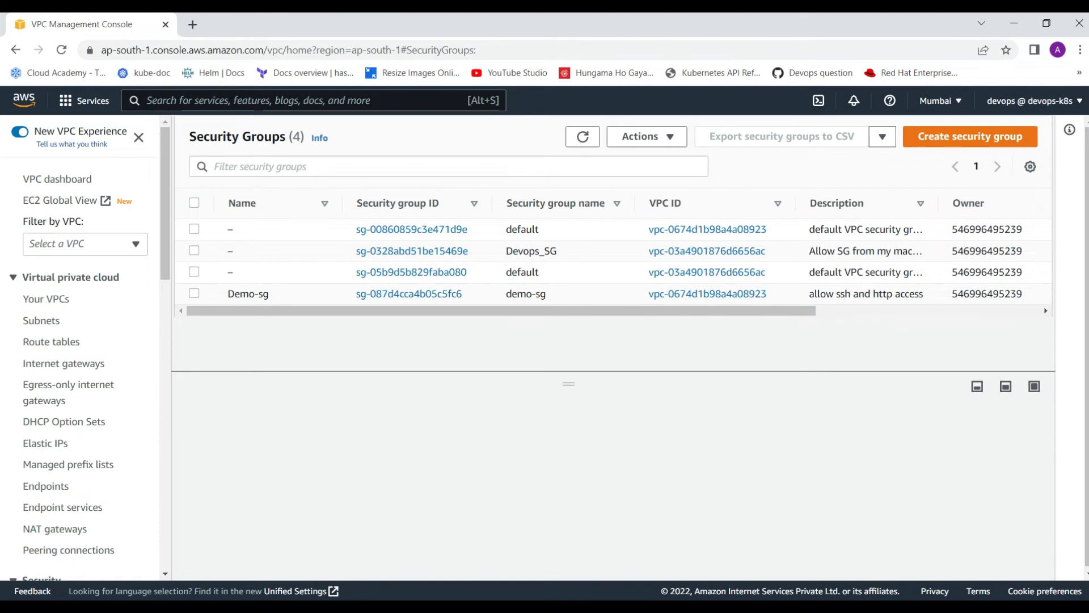
# Switch to VPC Steps.txt in Notepad, append "- Done" to the "Create Security Group" line, and minimize the file
pyautogui.click(475, 607)
pyautogui.click(557, 537)
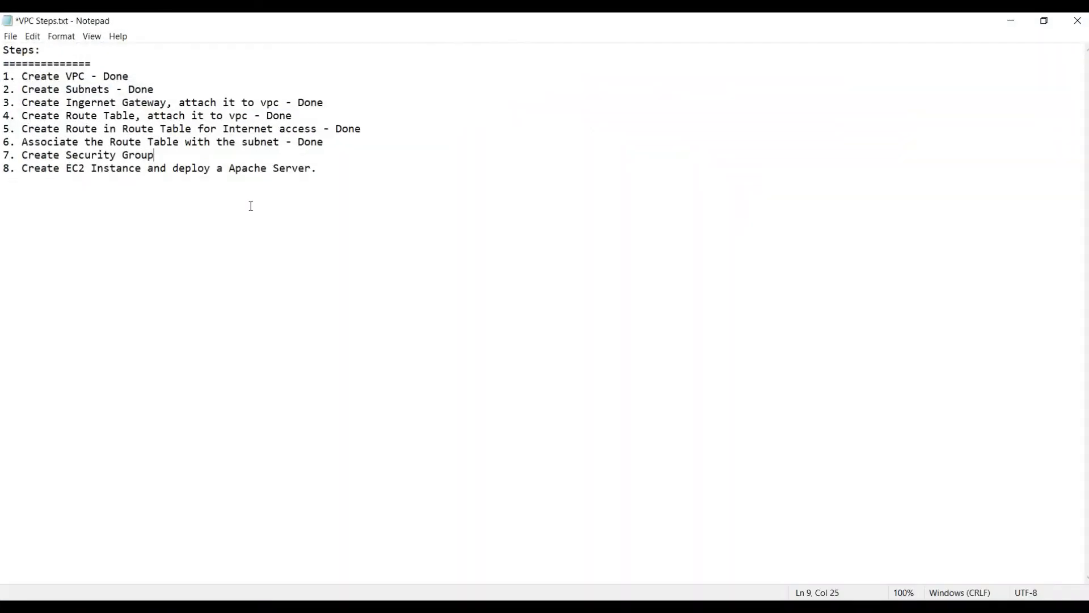
pyautogui.click(240, 159)
pyautogui.write('- Done')
pyautogui.click(234, 217)
pyautogui.click(348, 170)
pyautogui.click(1012, 17)
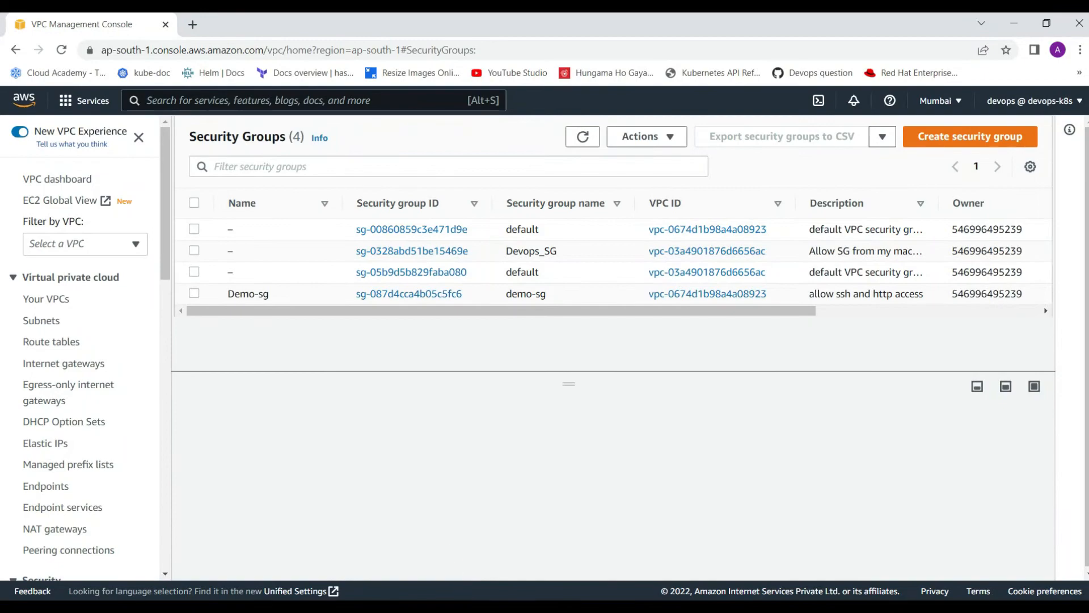
# Open user_data-TF.txt in Notepad and review the commands for updating packages, installing and starting Docker, and pulling nginx:alpine
pyautogui.click(412, 578)
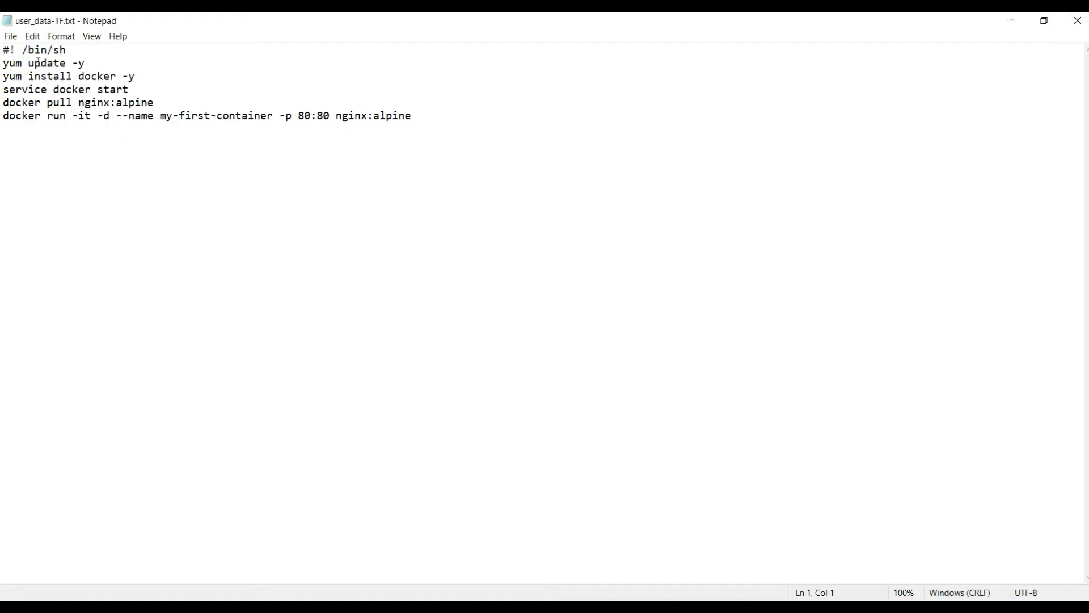
pyautogui.click(63, 64)
pyautogui.moveTo(85, 66); pyautogui.dragTo(5, 70)
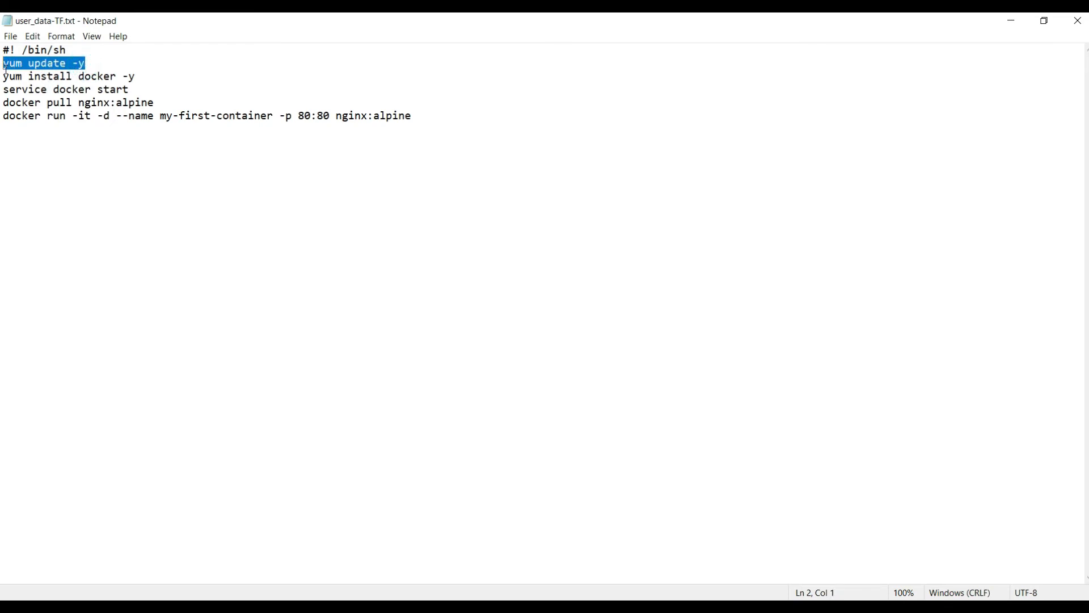
pyautogui.click(36, 75)
pyautogui.moveTo(4, 76); pyautogui.dragTo(146, 79)
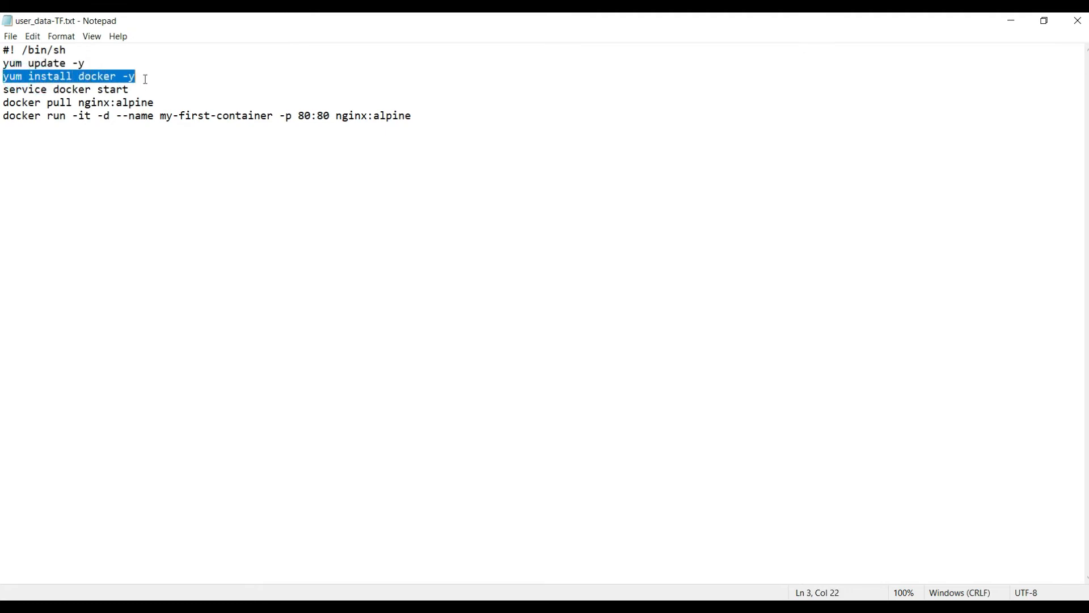
pyautogui.click(143, 77)
pyautogui.moveTo(4, 89); pyautogui.dragTo(145, 92)
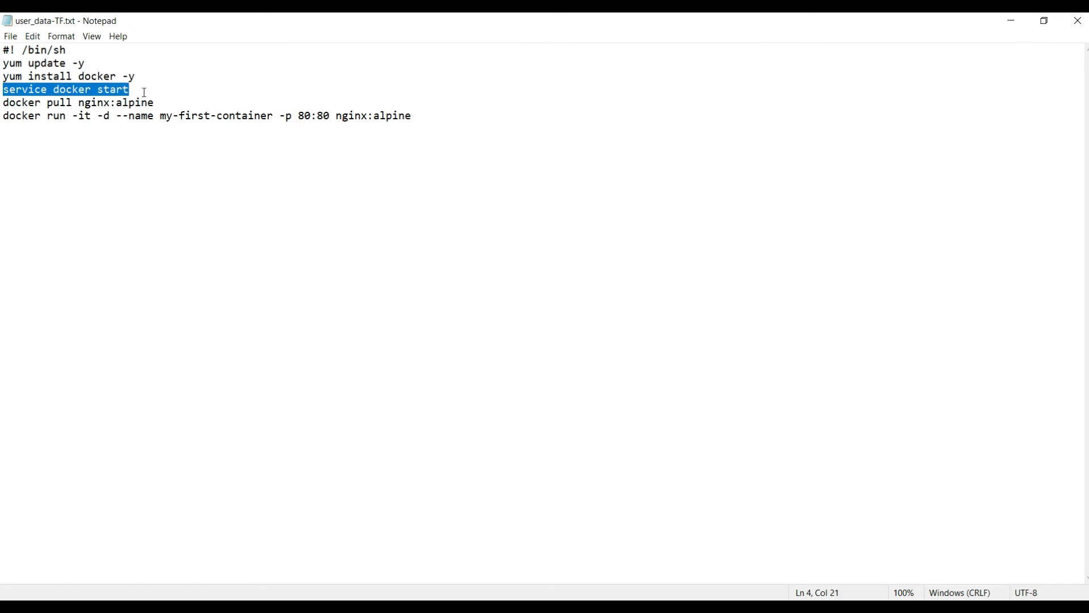
pyautogui.click(144, 92)
pyautogui.moveTo(5, 103); pyautogui.dragTo(168, 103)
pyautogui.click(166, 103)
pyautogui.click(170, 102)
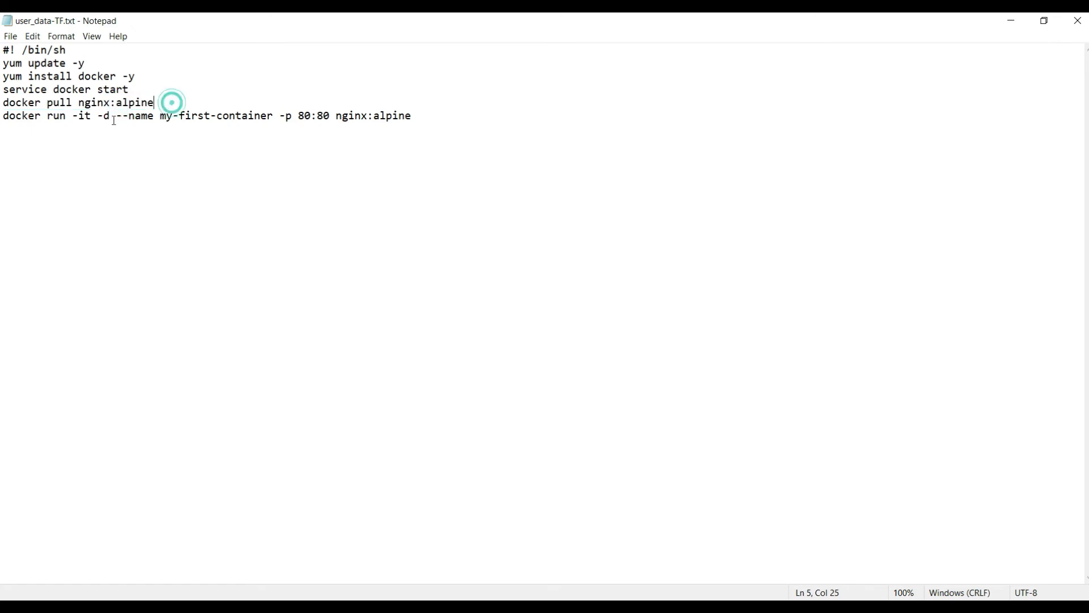
# Examine the docker run line in the script, including its port mapping and its nginx:alpine image
pyautogui.moveTo(13, 118); pyautogui.dragTo(74, 117)
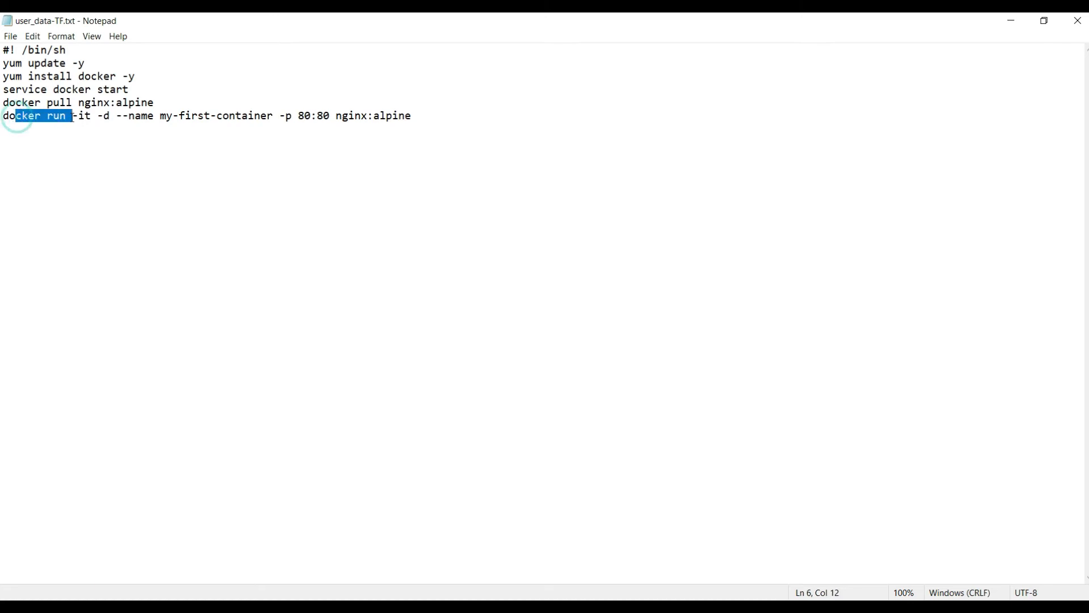
pyautogui.click(87, 125)
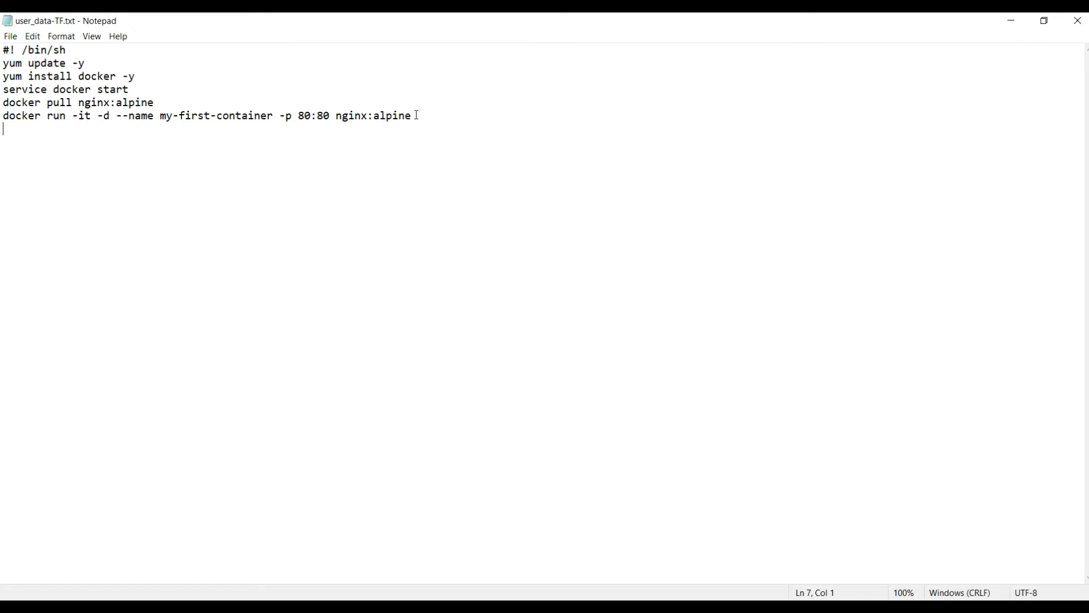
pyautogui.moveTo(339, 115); pyautogui.dragTo(418, 117)
pyautogui.moveTo(298, 116)
pyautogui.mouseDown()
pyautogui.moveTo(330, 116)
pyautogui.moveTo(299, 114)
pyautogui.moveTo(312, 117)
pyautogui.mouseUp()
pyautogui.click(304, 115)
pyautogui.click(334, 115)
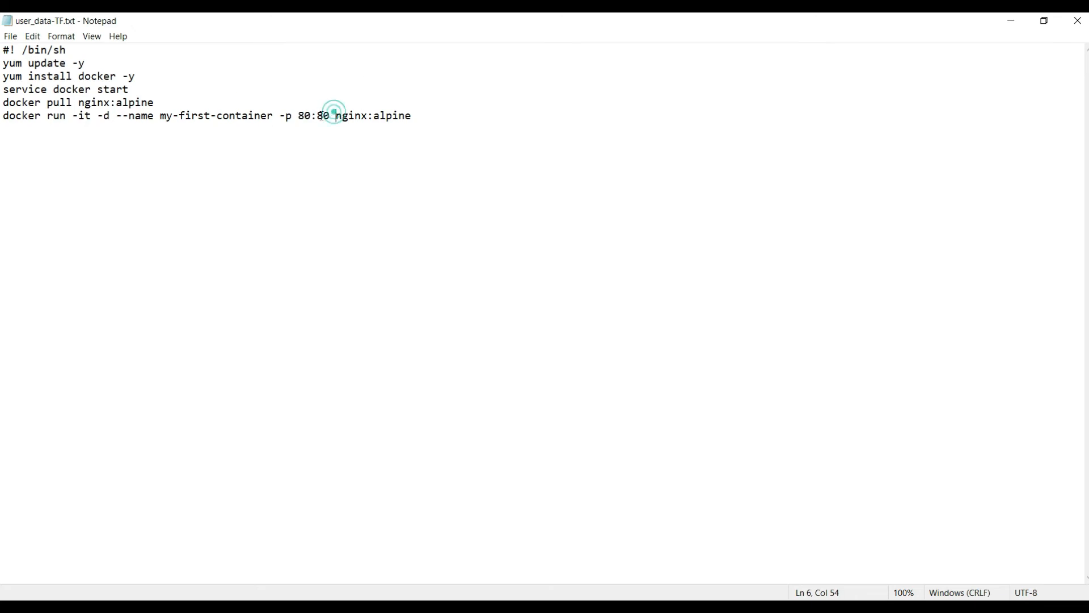
pyautogui.click(93, 118)
pyautogui.moveTo(76, 105); pyautogui.dragTo(182, 107)
pyautogui.click(463, 113)
# Copy the entire user-data script from "#! /bin/sh" through the docker run line
pyautogui.moveTo(417, 116); pyautogui.dragTo(3, 50)
pyautogui.rightClick(40, 81)
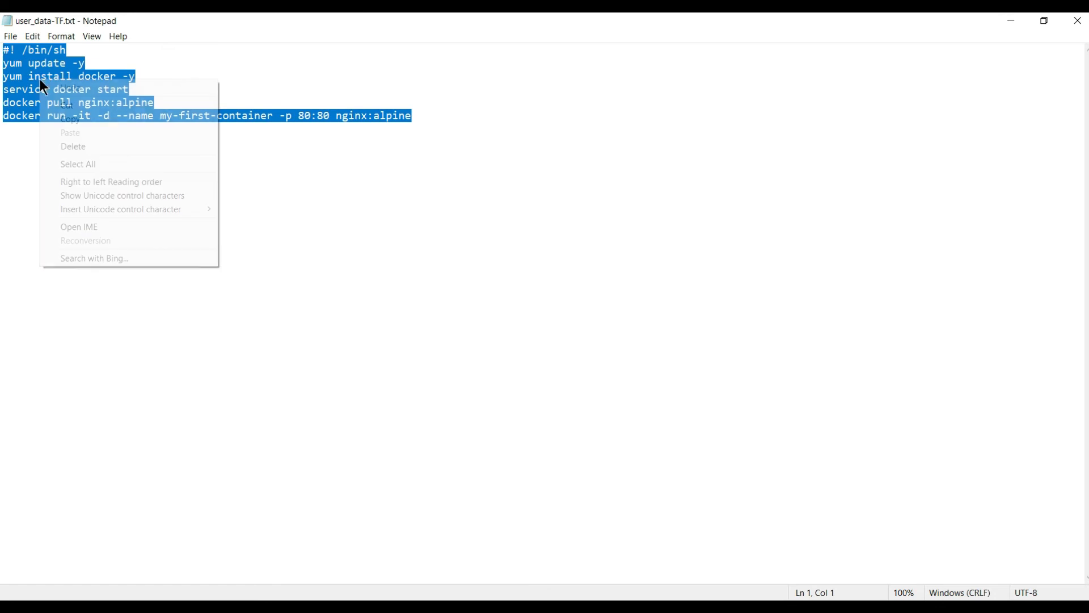
pyautogui.click(66, 120)
pyautogui.click(569, 224)
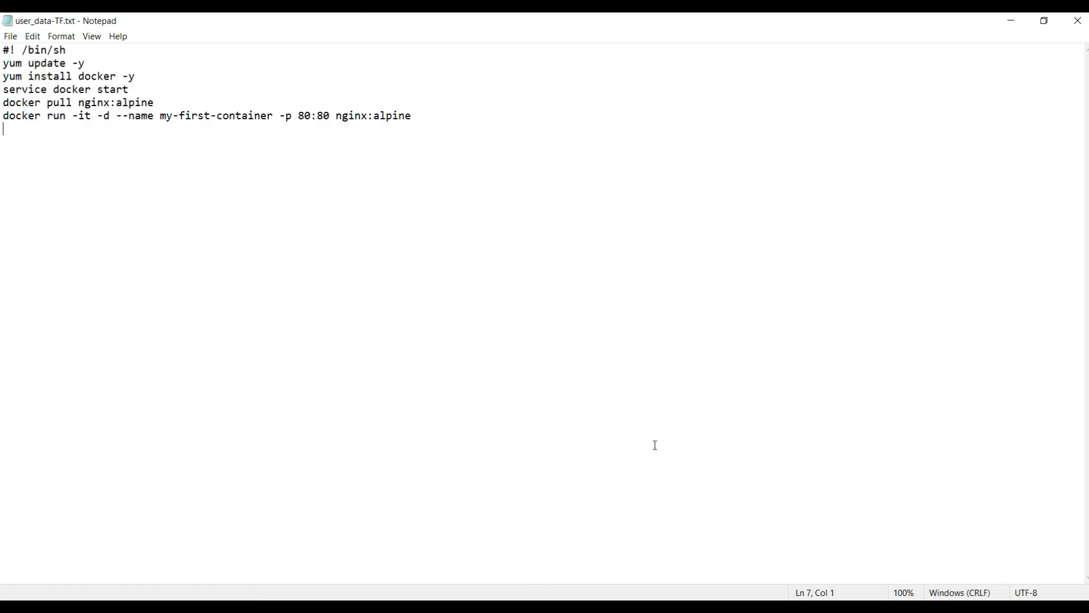
# Switch back to the AWS console and go to the EC2 dashboard
pyautogui.click(346, 608)
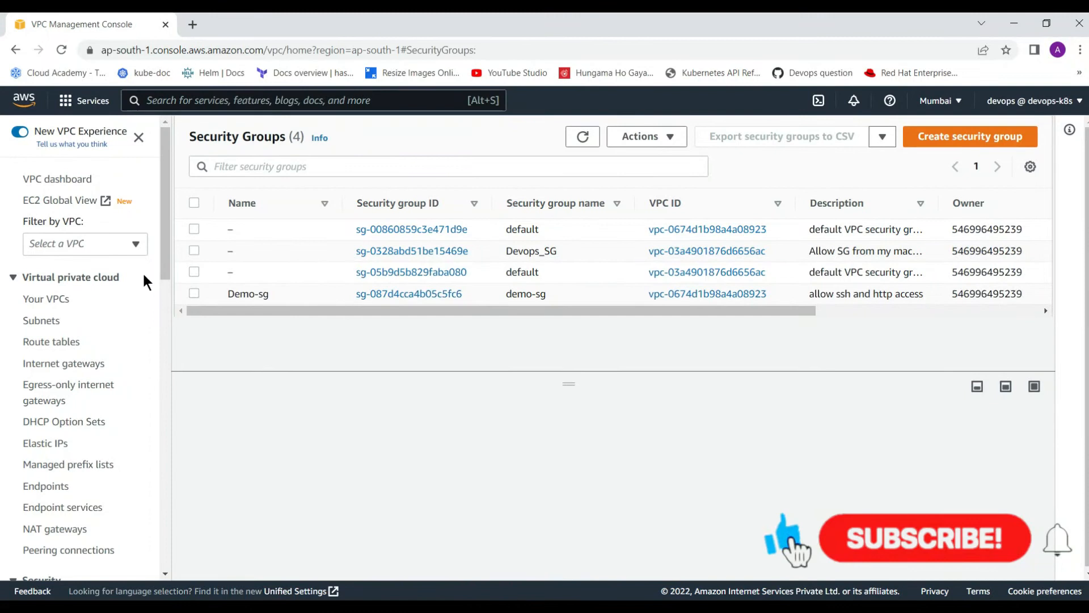
pyautogui.click(101, 101)
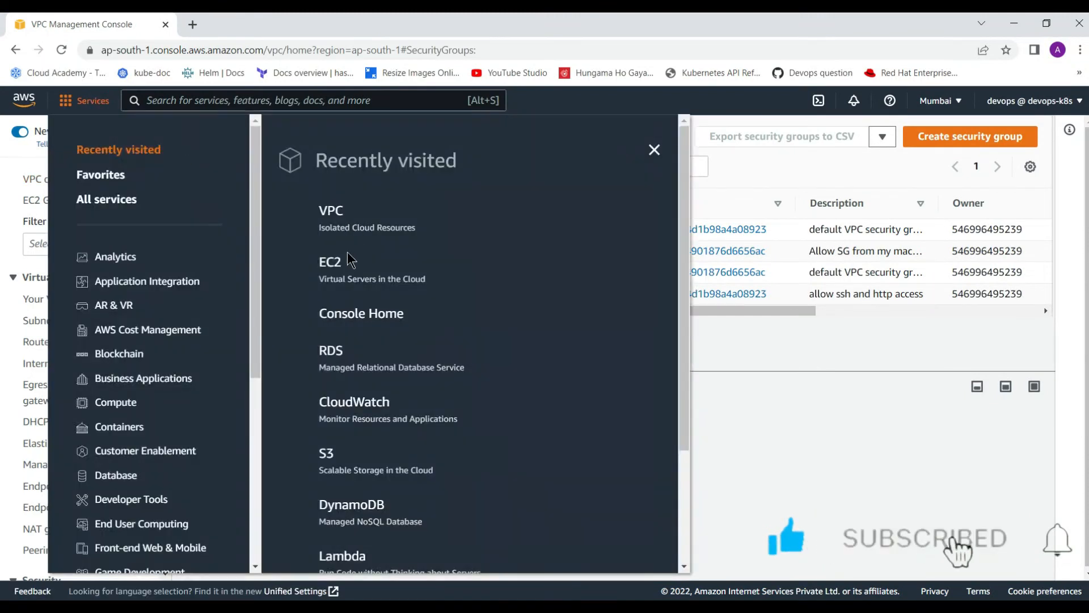
pyautogui.click(332, 261)
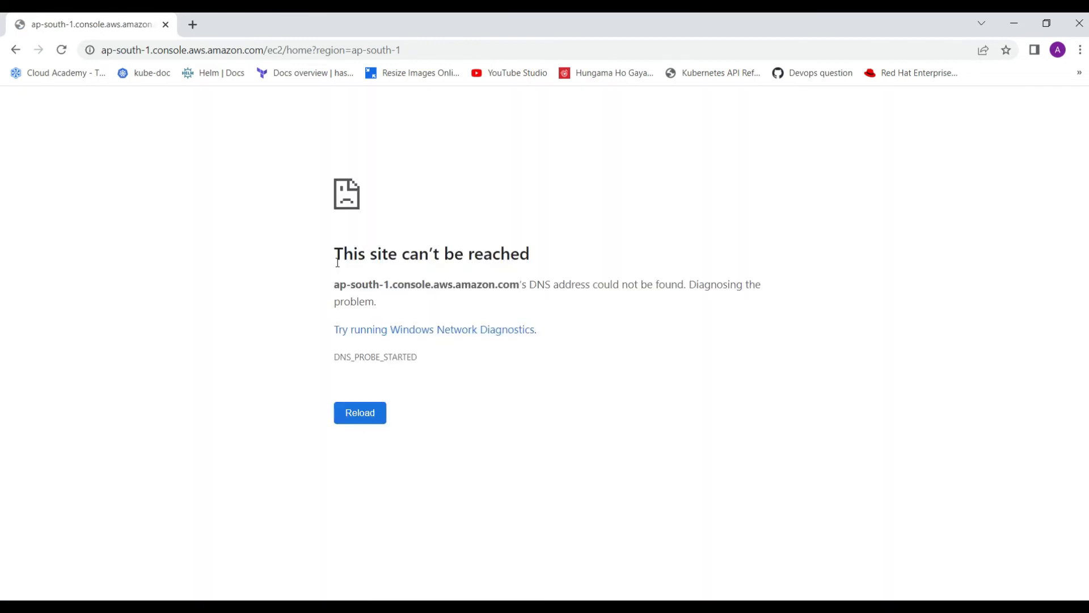
pyautogui.click(364, 421)
pyautogui.click(365, 421)
pyautogui.click(15, 49)
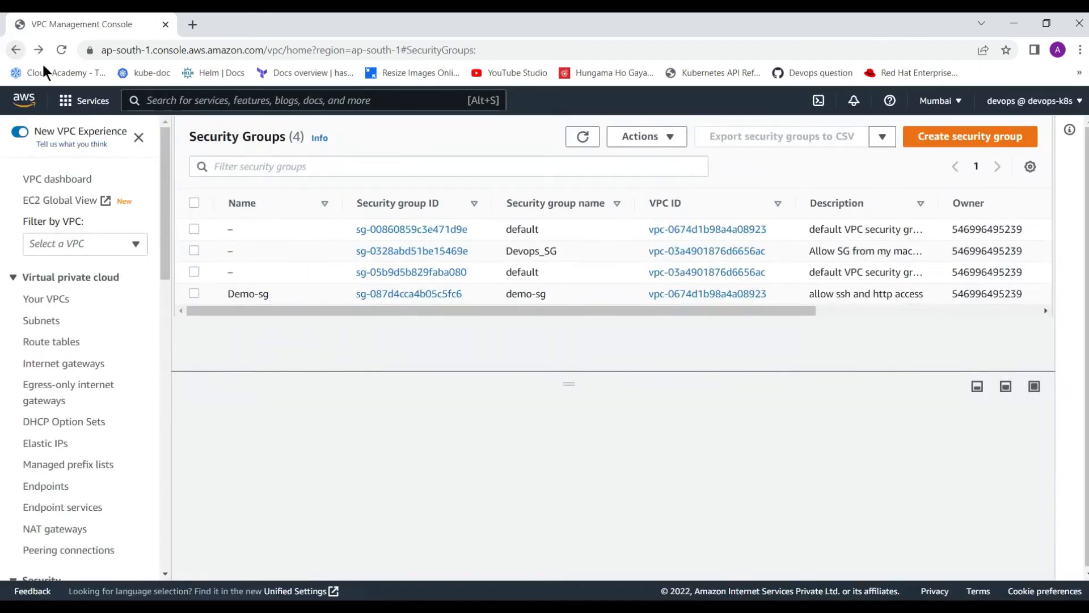
pyautogui.click(70, 101)
pyautogui.click(332, 263)
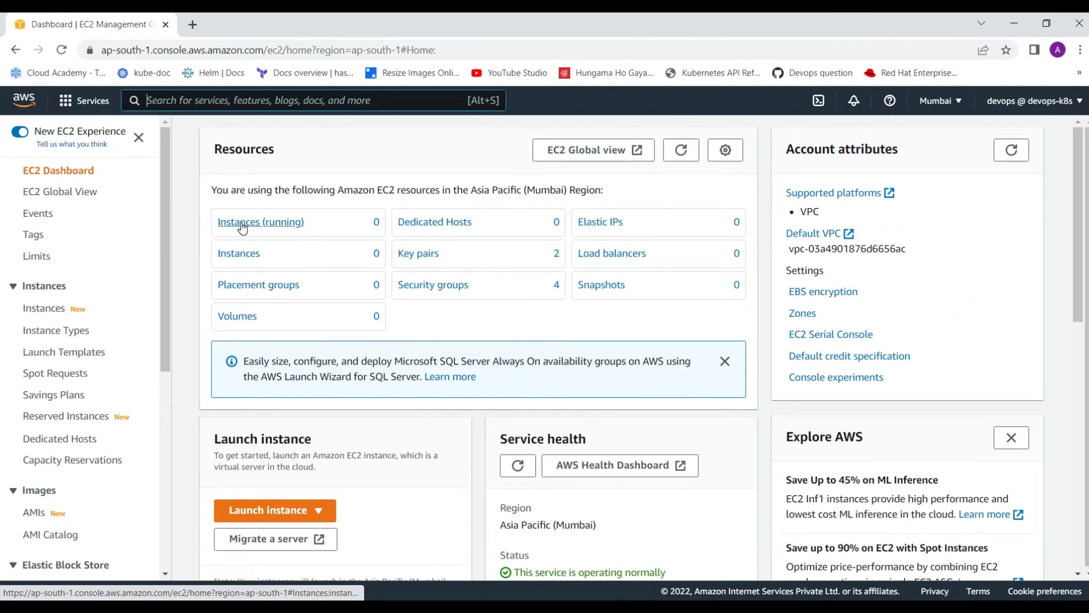
# Start launching an EC2 instance with the 64-bit (x86) Amazon Linux 2 Kernel 5.10 AMI and t2.micro type, proceeding to the instance details
pyautogui.click(272, 510)
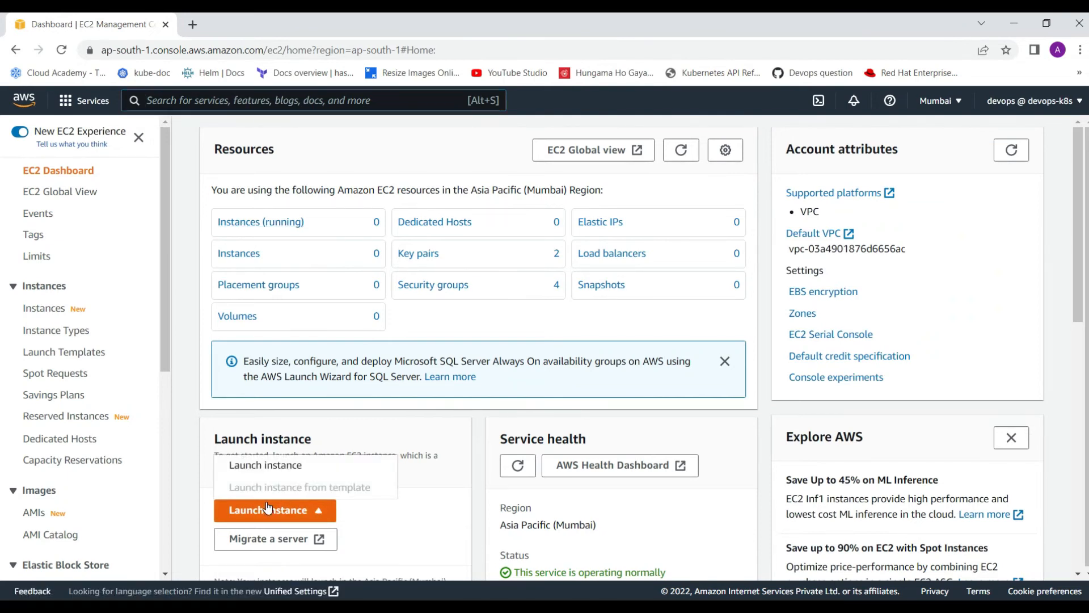
pyautogui.click(282, 466)
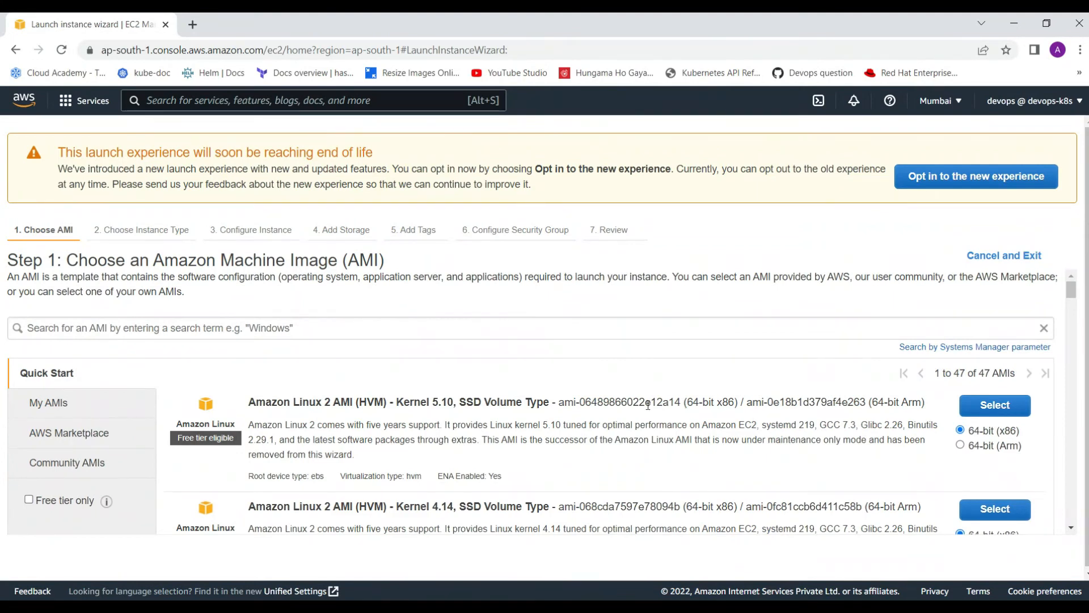
pyautogui.click(980, 408)
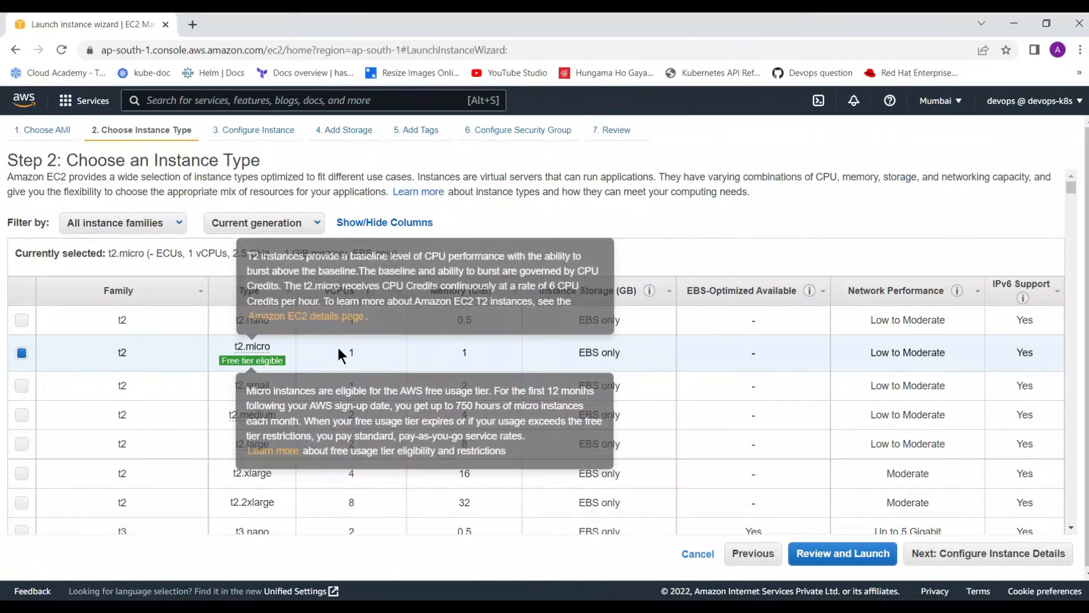
pyautogui.click(1000, 559)
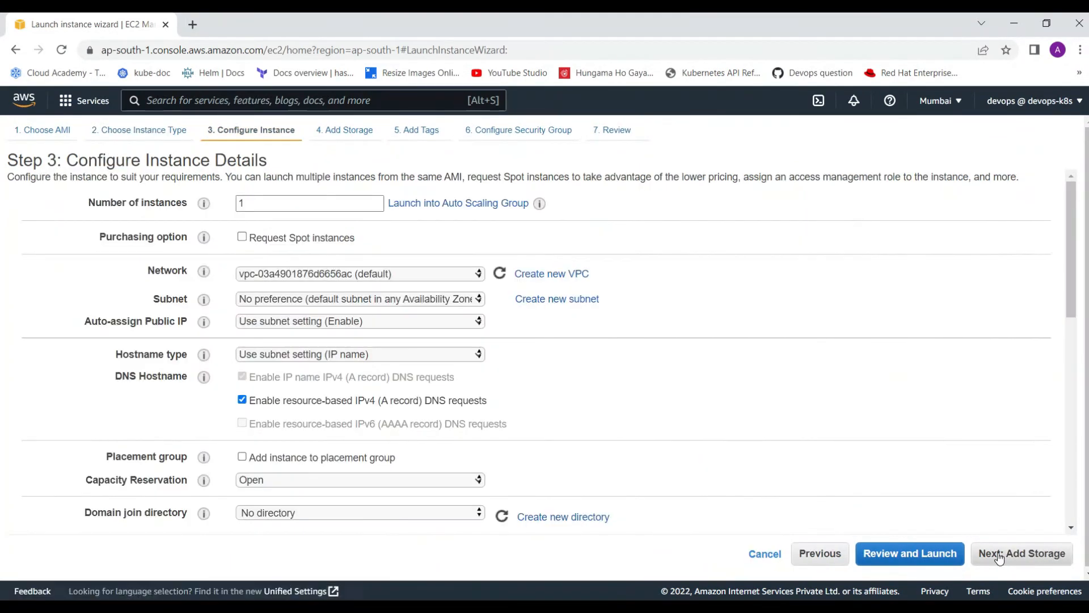
# Set the instance's network to demo-vpc with the public-subnet in ap-south-1a, and enable auto-assignment of a public IP
pyautogui.click(298, 275)
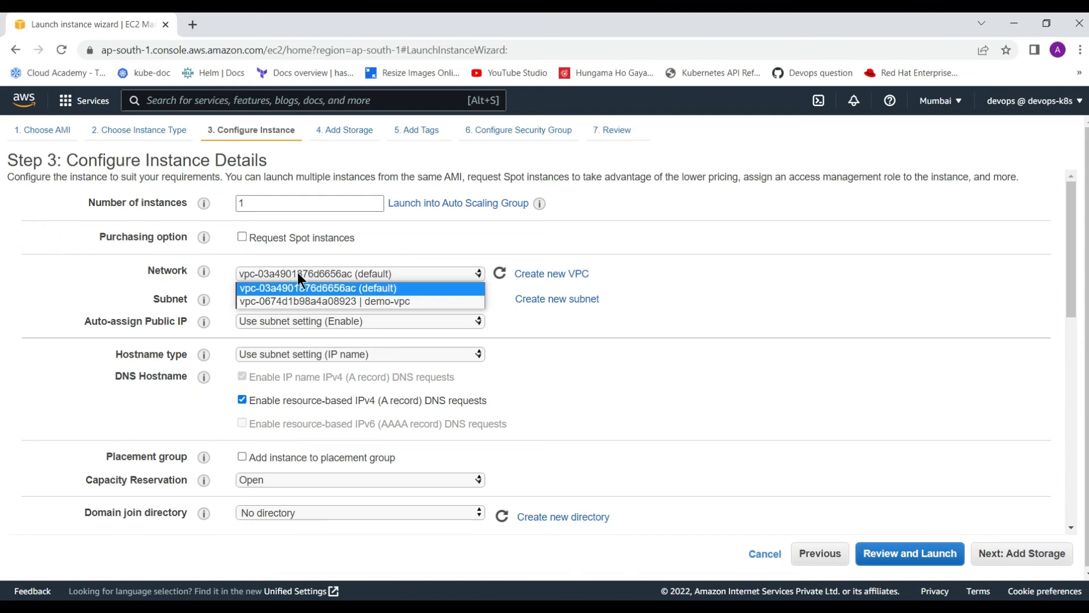
pyautogui.click(297, 301)
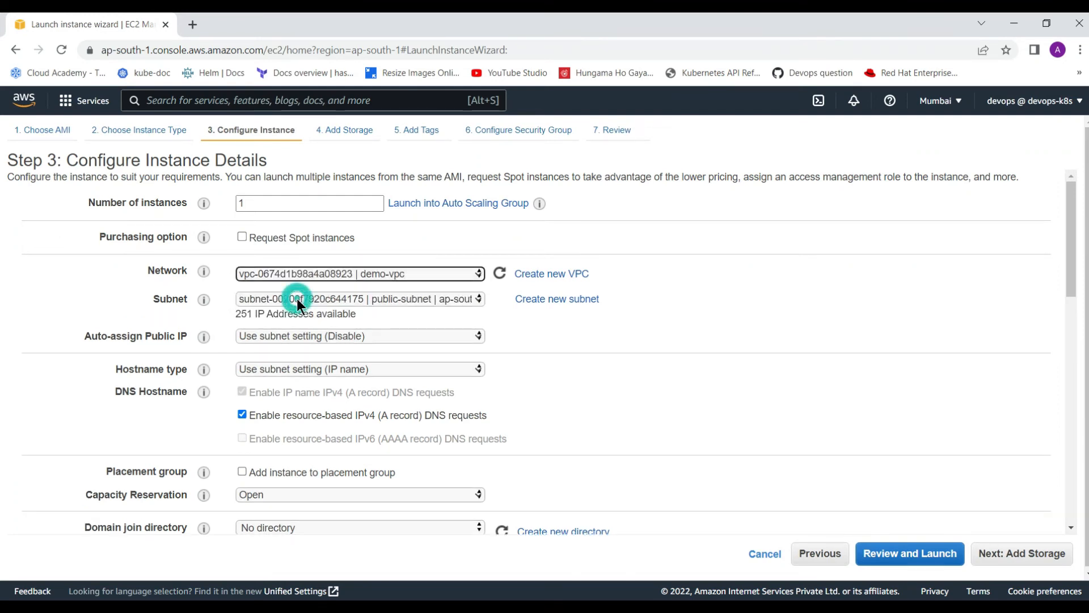
pyautogui.click(416, 301)
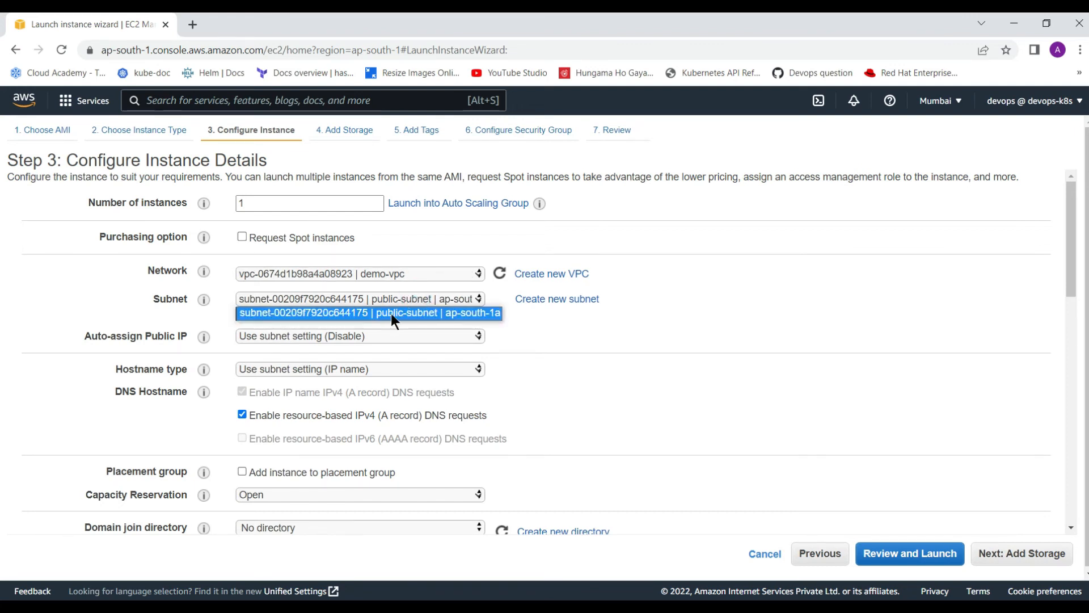
pyautogui.click(596, 321)
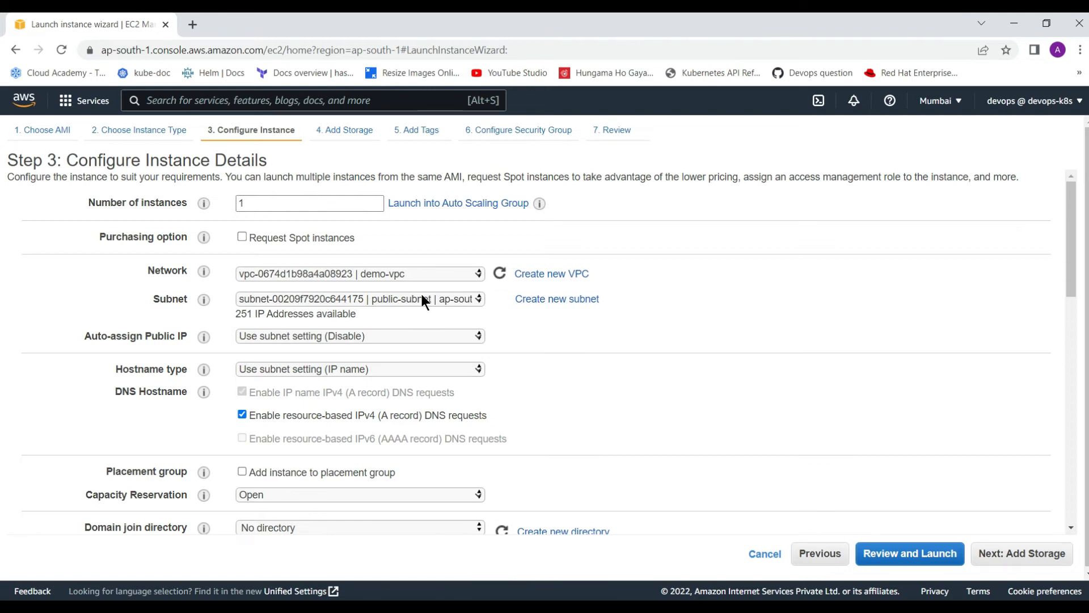
pyautogui.click(241, 337)
pyautogui.click(259, 362)
pyautogui.click(691, 339)
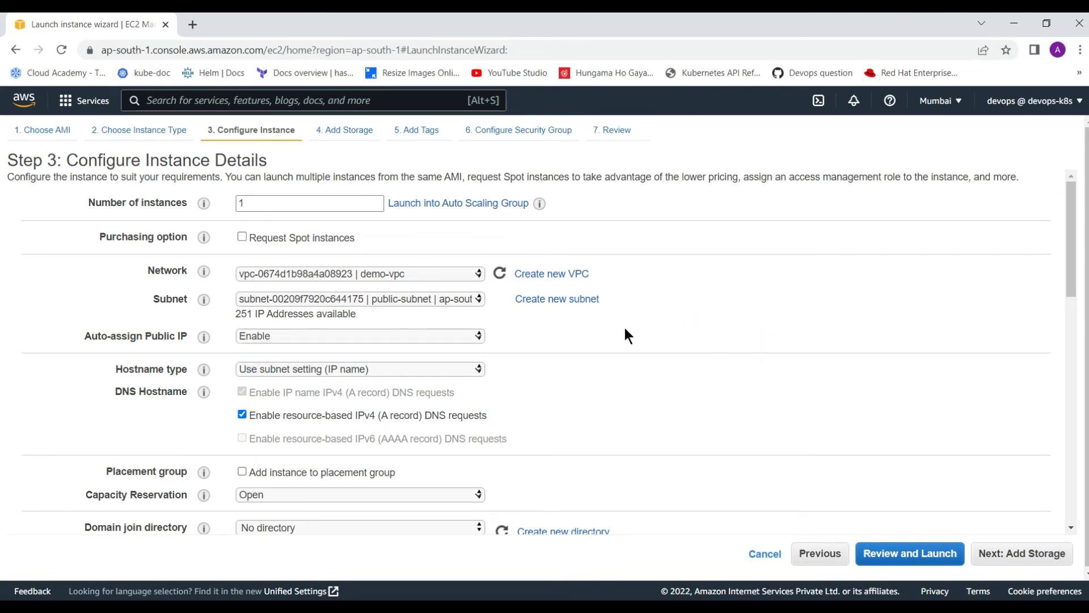
# Paste the copied Docker and nginx:alpine script as text into the instance's user data and proceed to the storage settings
pyautogui.scroll(-10, 627, 335)
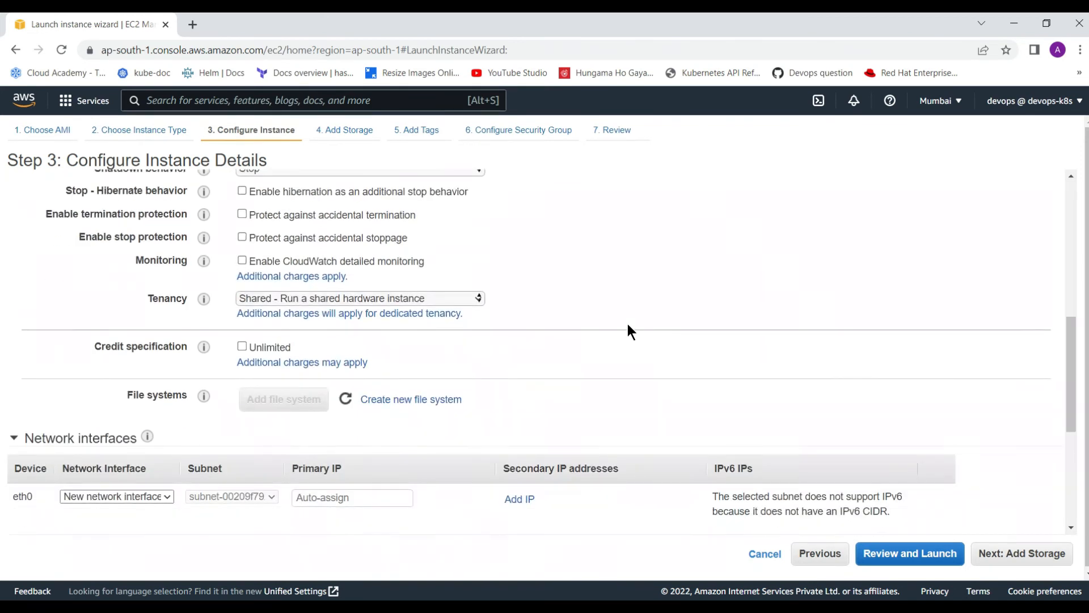
pyautogui.scroll(-5, 627, 329)
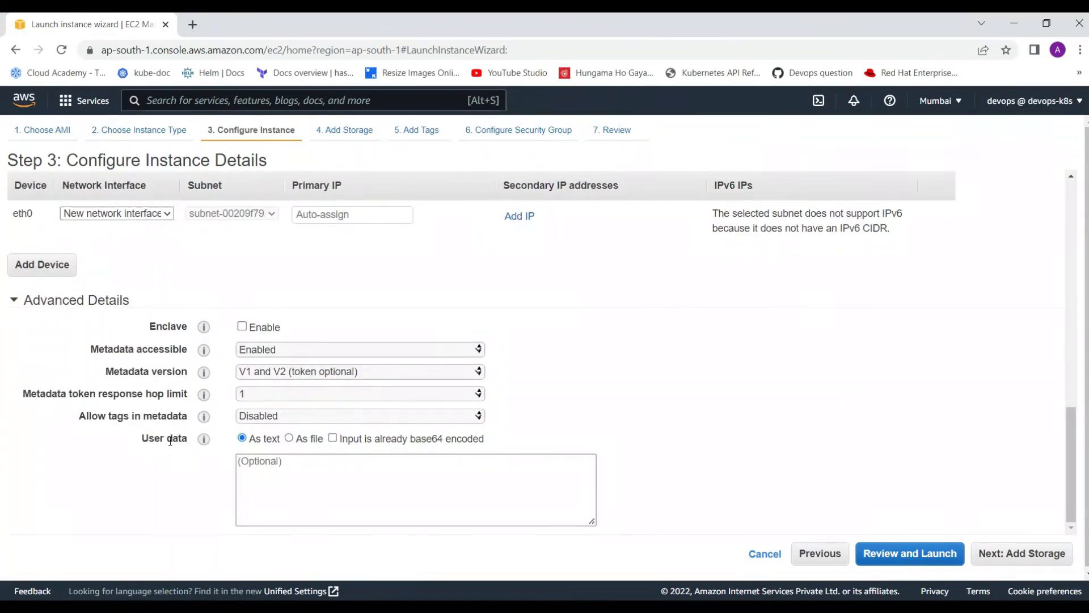
pyautogui.click(425, 478)
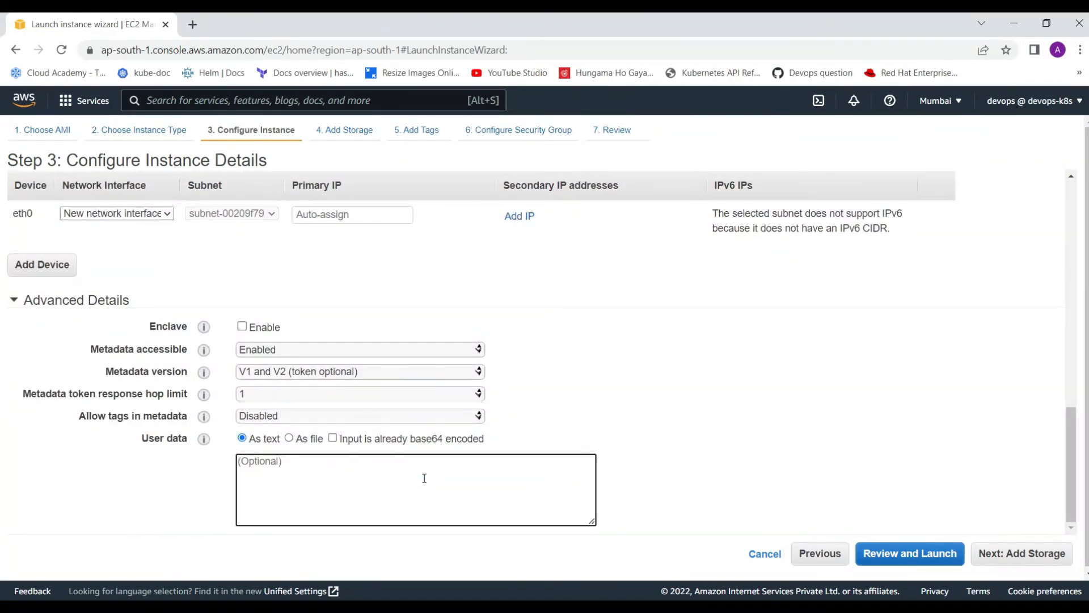
pyautogui.write('#! /bin/sh yum update -y yum install docker -y service docker start docker pull nginx:alpine docker run -it -d --name my-first-container -p 80:80 nginx:alpine')
pyautogui.click(400, 476)
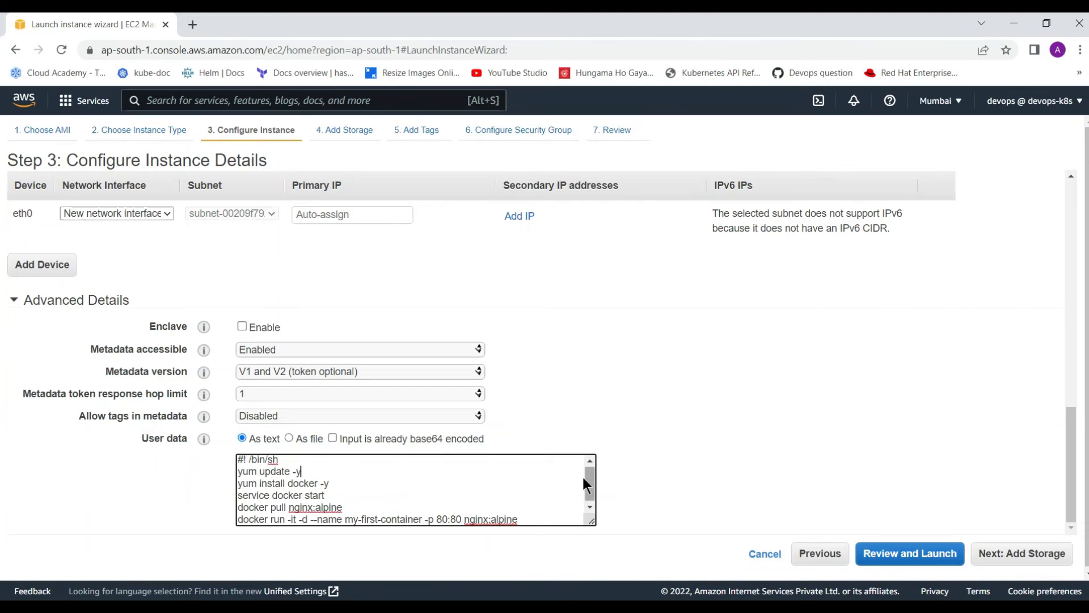
pyautogui.click(1021, 555)
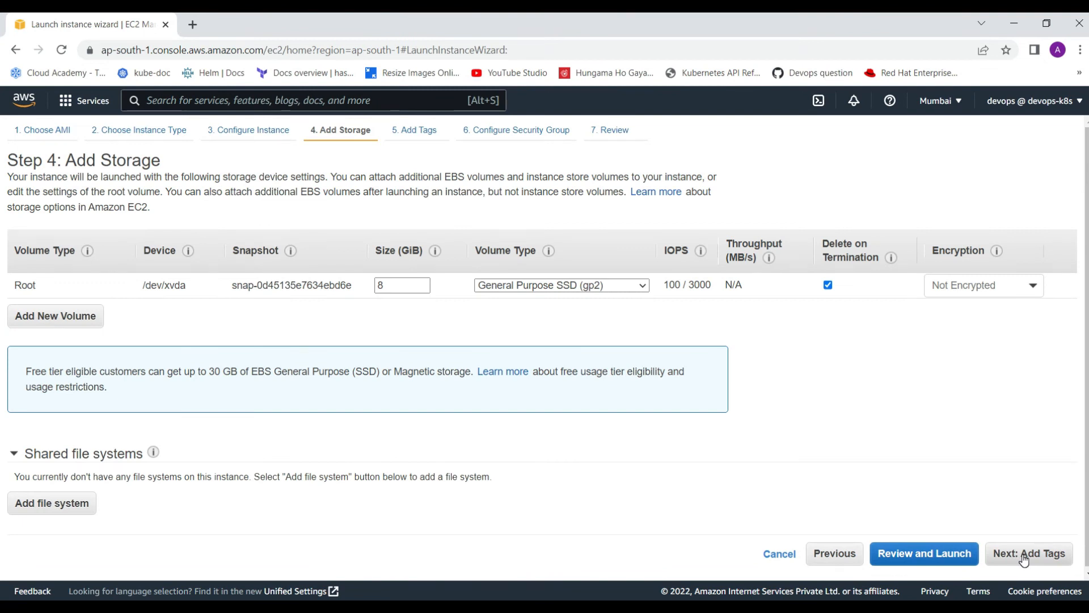
# Keep the default storage and add an instance tag with the key Name and the value "Web Server"
pyautogui.click(1023, 559)
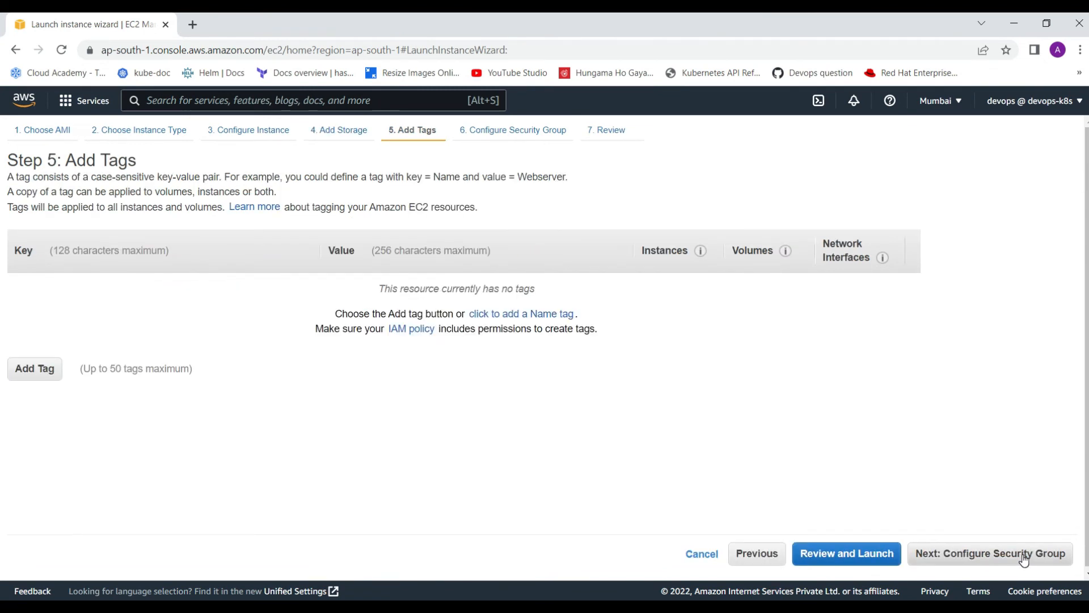
pyautogui.click(36, 370)
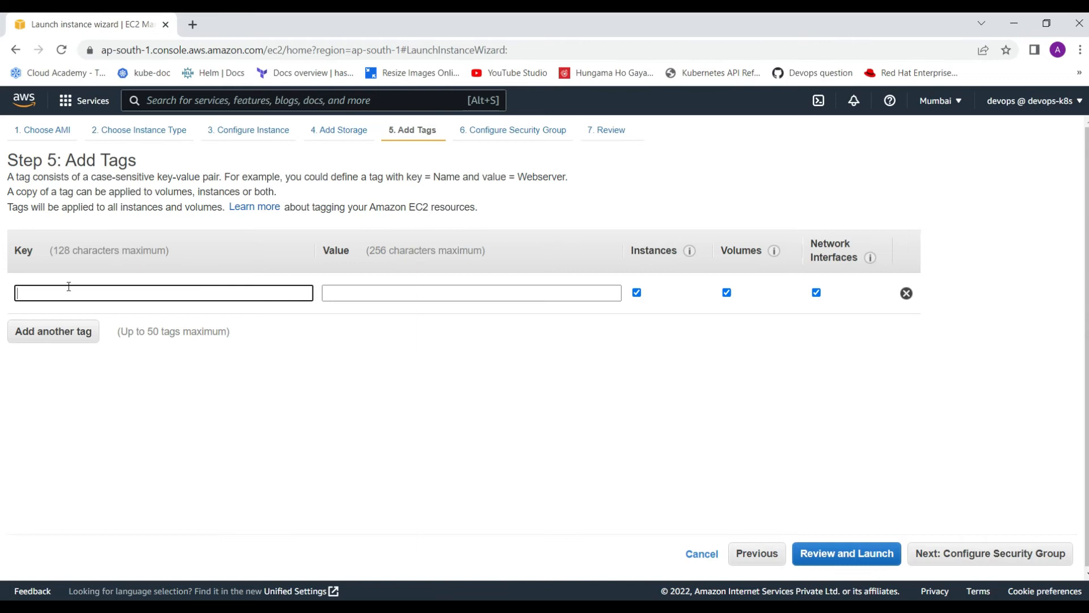
pyautogui.write('Nae')
pyautogui.press('BackSpace')
pyautogui.press('BackSpace')
pyautogui.write('ame')
pyautogui.press('Tab')
pyautogui.write('Web Server')
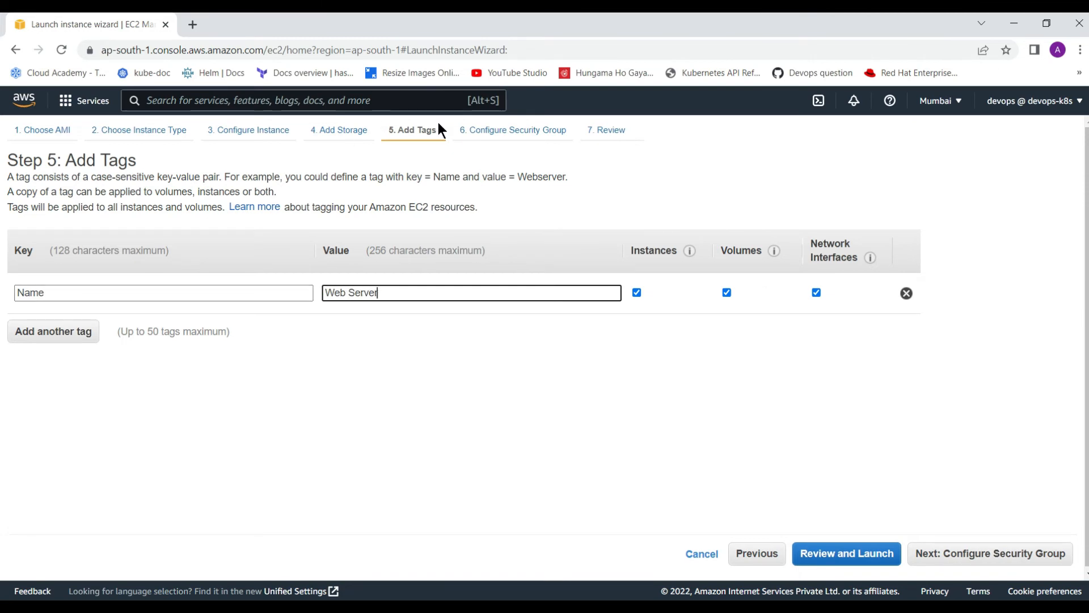
# Change the Name tag's value to "Web server" with a lowercase s
pyautogui.click(360, 292)
pyautogui.press('BackSpace')
pyautogui.write('a')
pyautogui.moveTo(385, 294); pyautogui.dragTo(347, 291)
pyautogui.write('server')
pyautogui.click(467, 333)
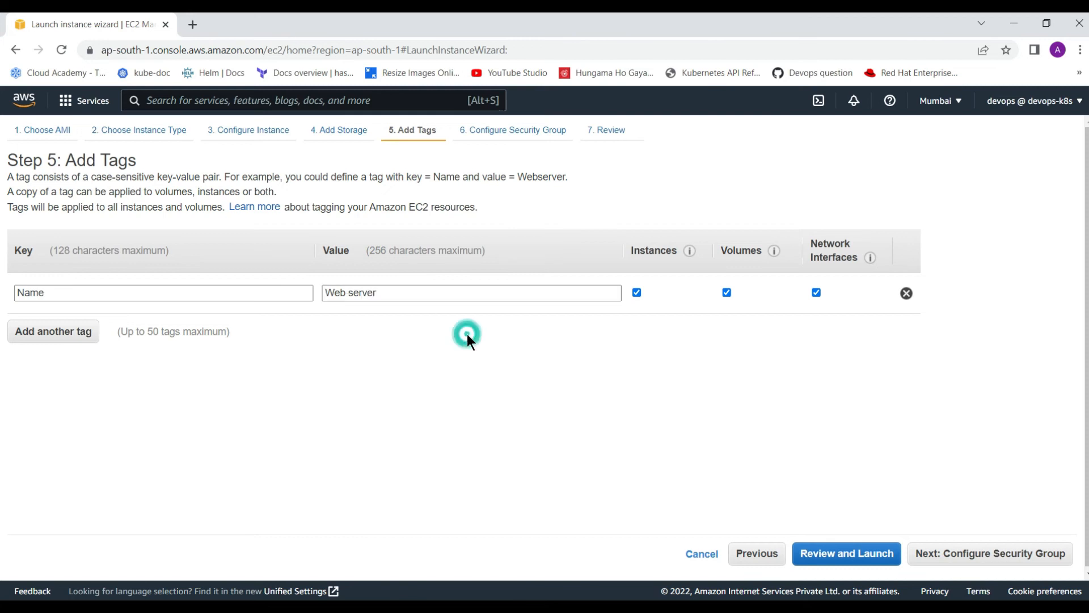
# Assign the existing security group demo-sg to the instance and proceed to the launch review
pyautogui.click(941, 555)
pyautogui.click(254, 231)
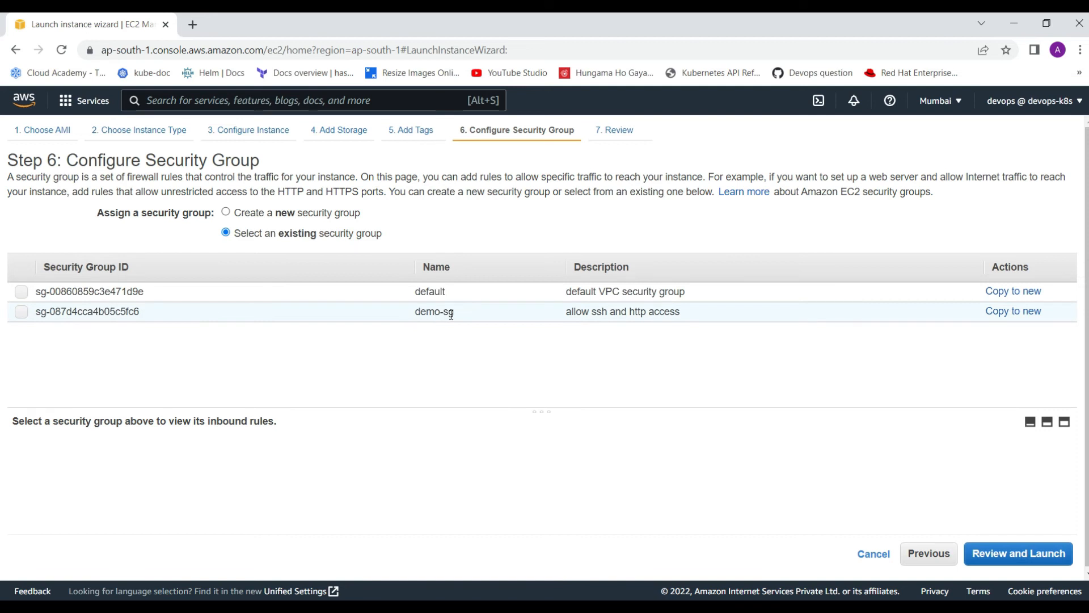
pyautogui.click(21, 311)
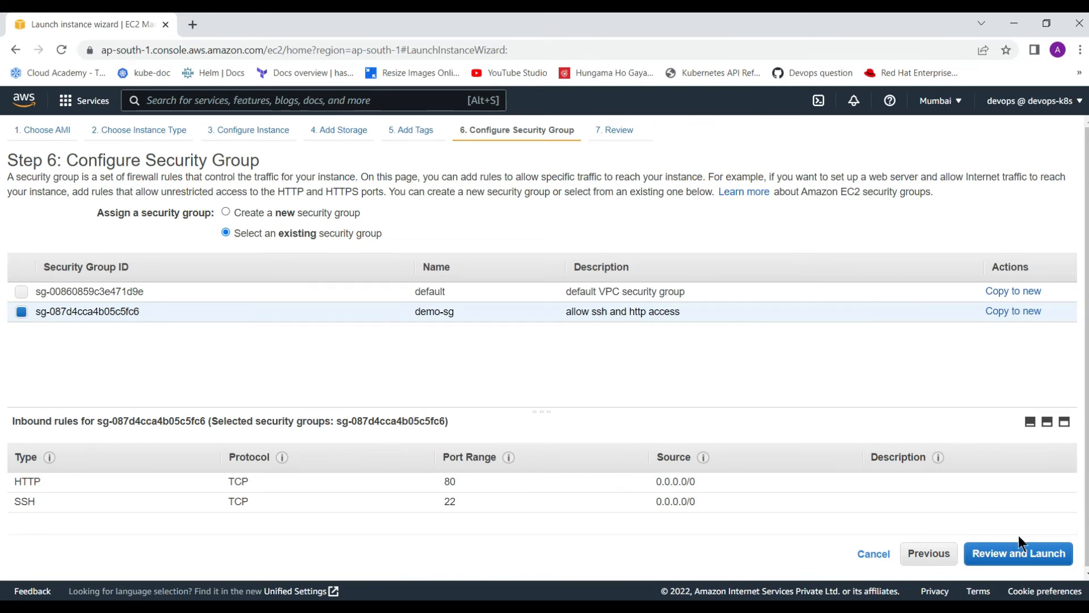
pyautogui.click(1009, 563)
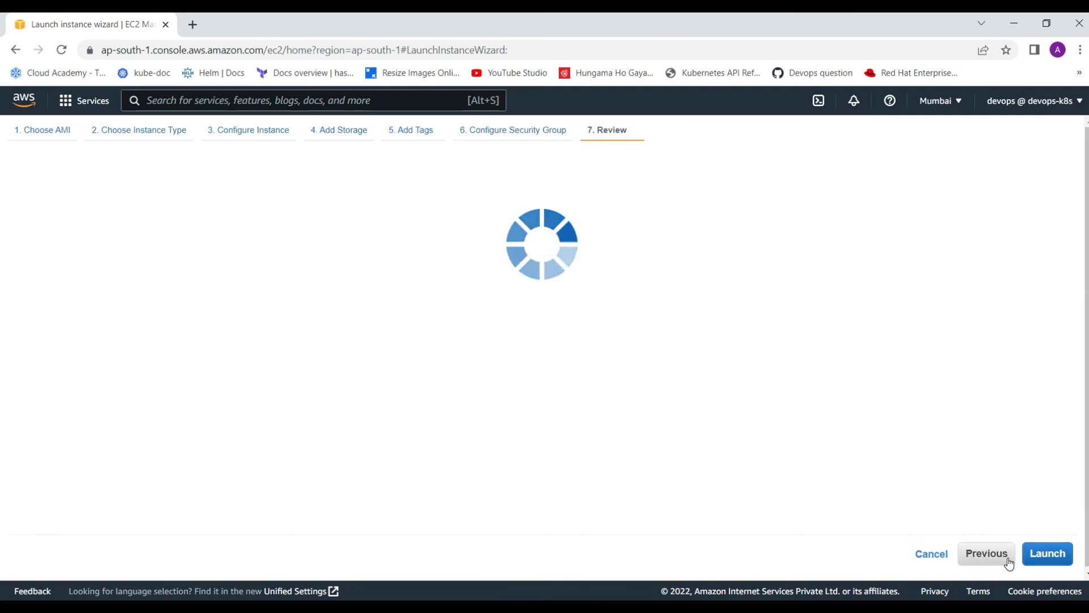
# Launch the instance with the existing Devops_key RSA key pair, acknowledging access to its private key file
pyautogui.click(1050, 558)
pyautogui.click(335, 417)
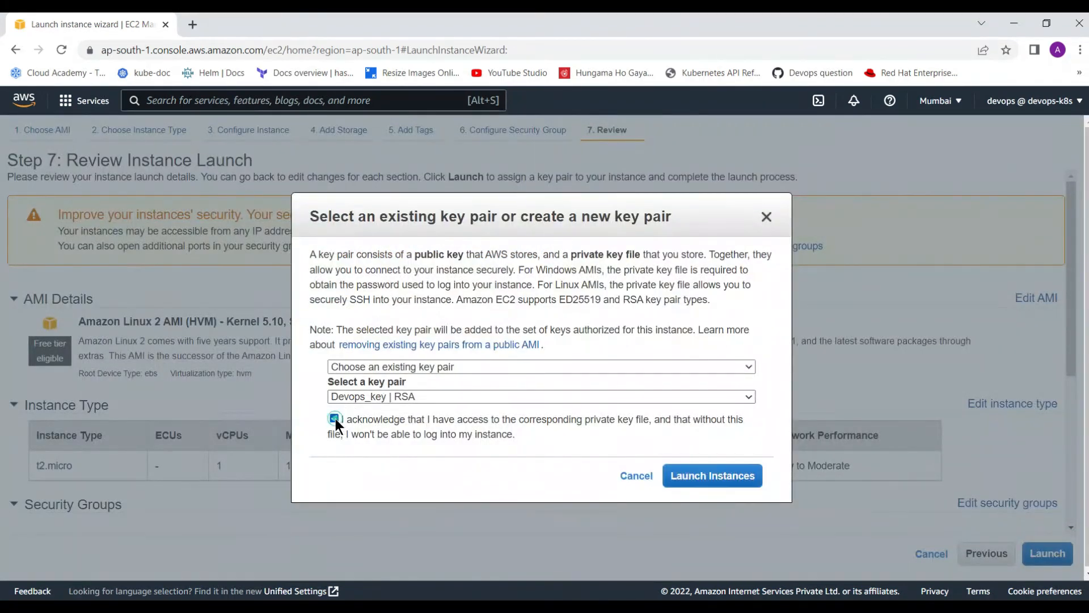
pyautogui.click(423, 366)
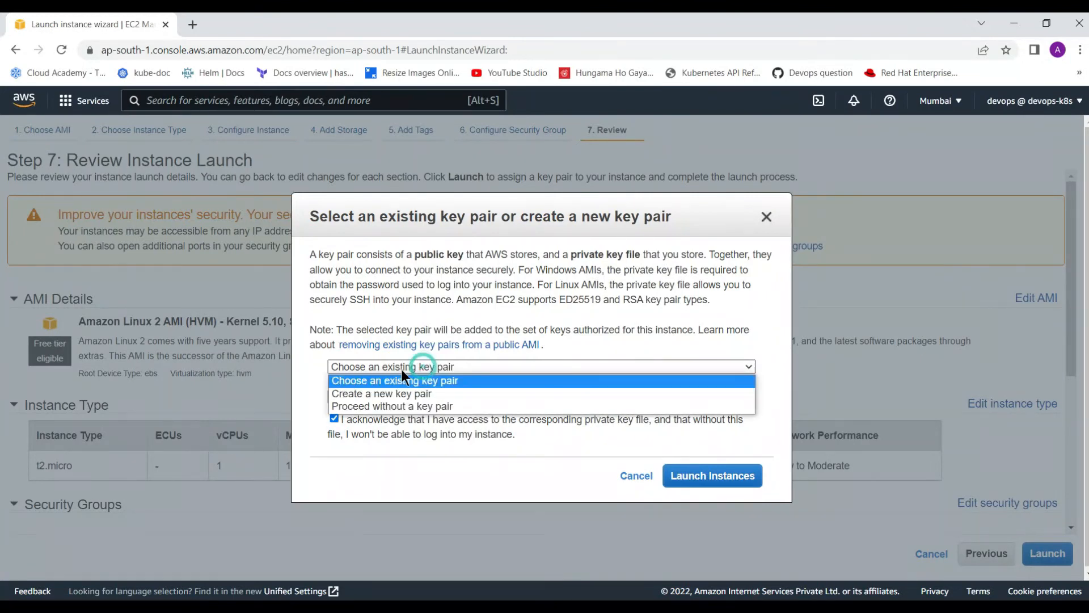
pyautogui.click(600, 478)
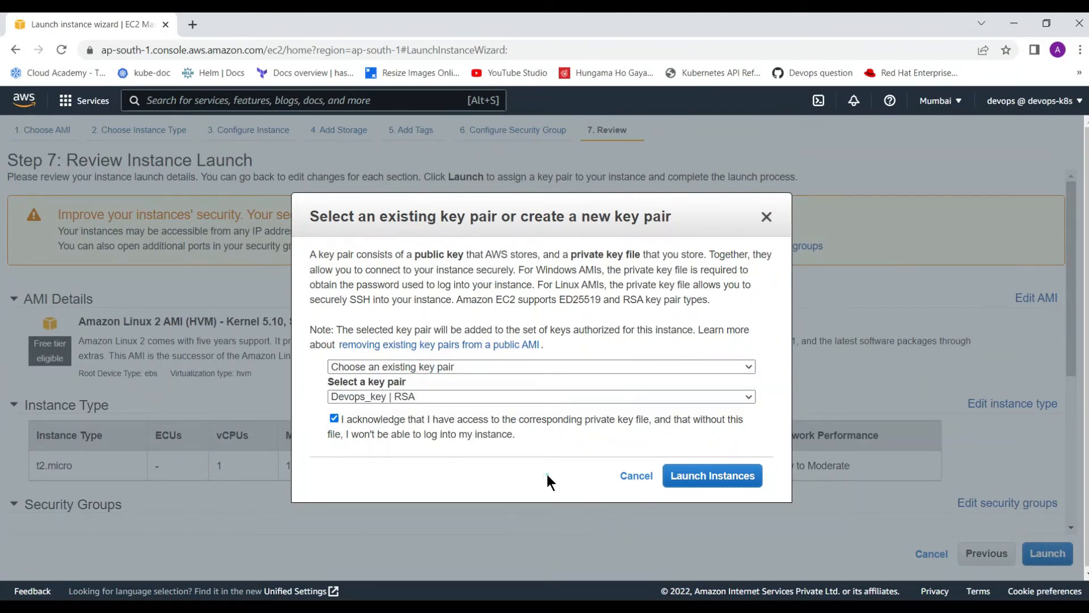
pyautogui.click(712, 475)
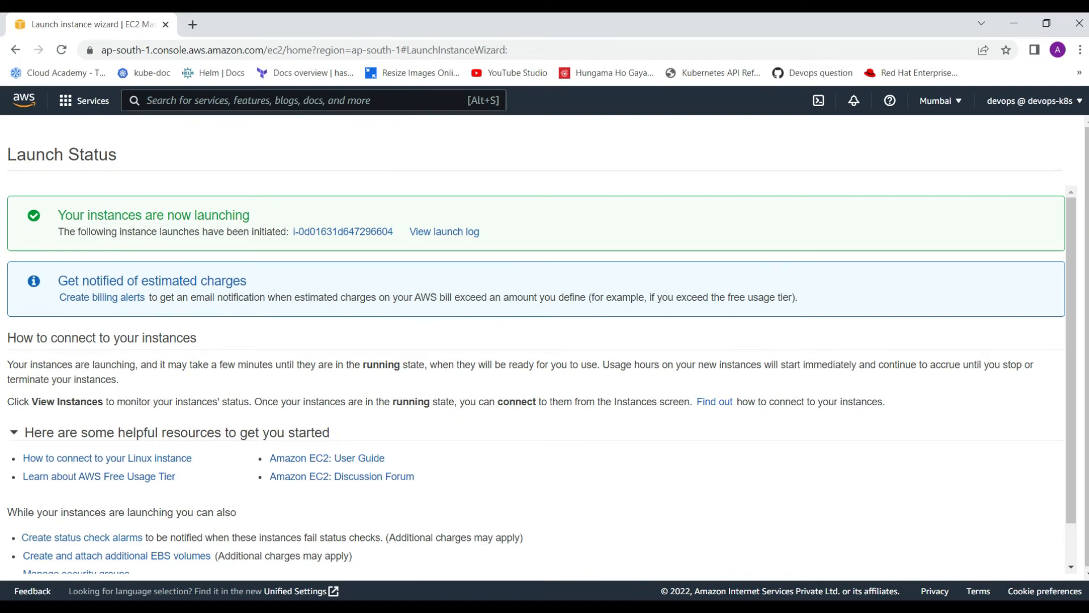
# Switch to the VPC Steps.txt notes in Notepad and add "- Done" to step 8 about the EC2 instance
pyautogui.click(528, 547)
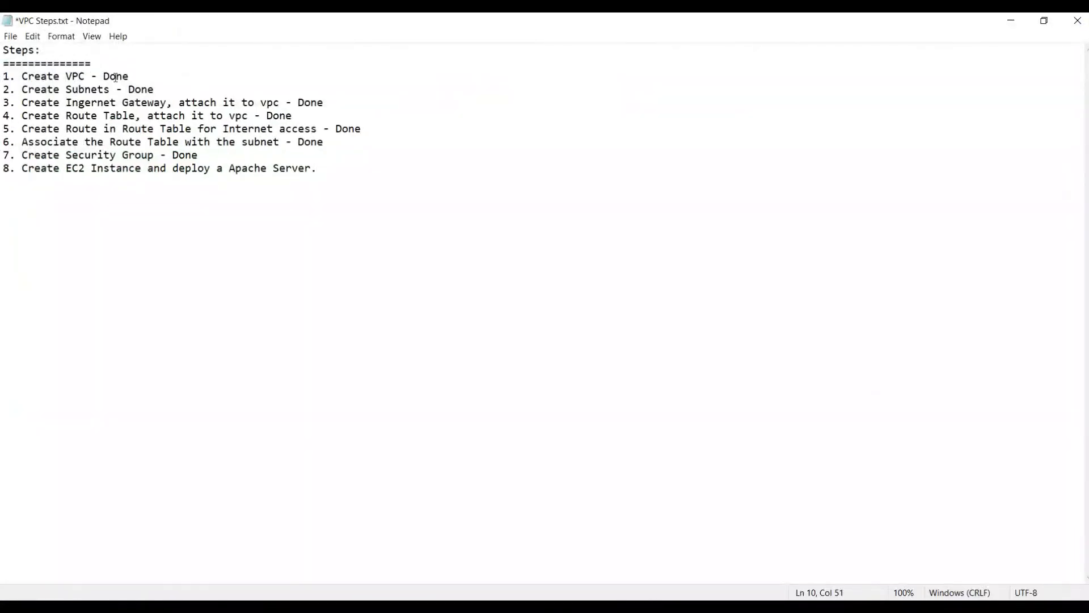
pyautogui.click(346, 175)
pyautogui.click(345, 167)
pyautogui.click(345, 166)
pyautogui.write('- Done')
# Examine the user_data-TF.txt script line by line, from the yum update command through the docker run command
pyautogui.click(403, 562)
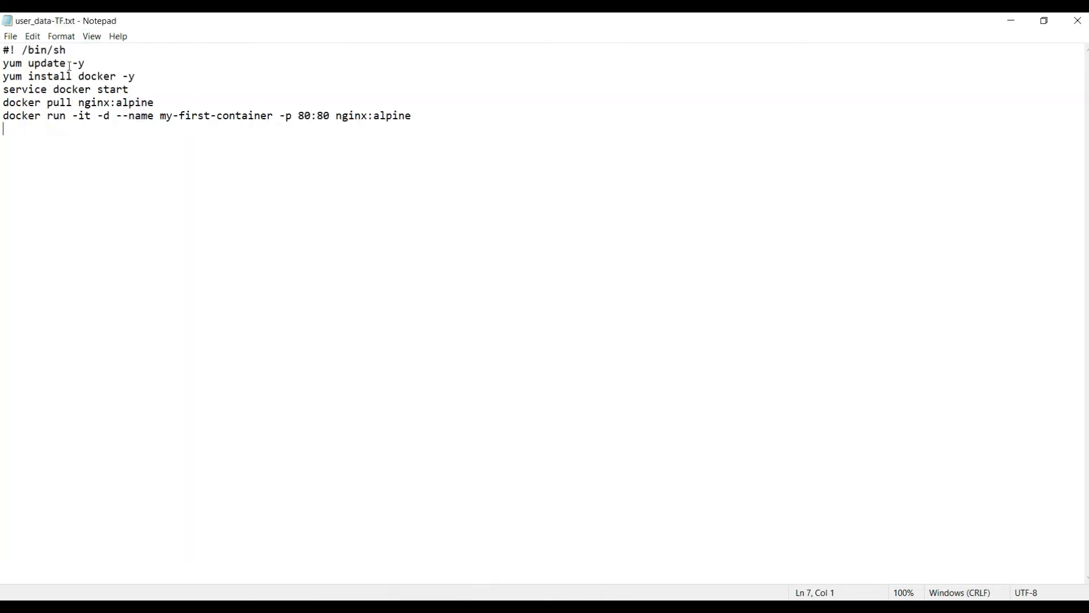
pyautogui.moveTo(6, 63); pyautogui.dragTo(88, 66)
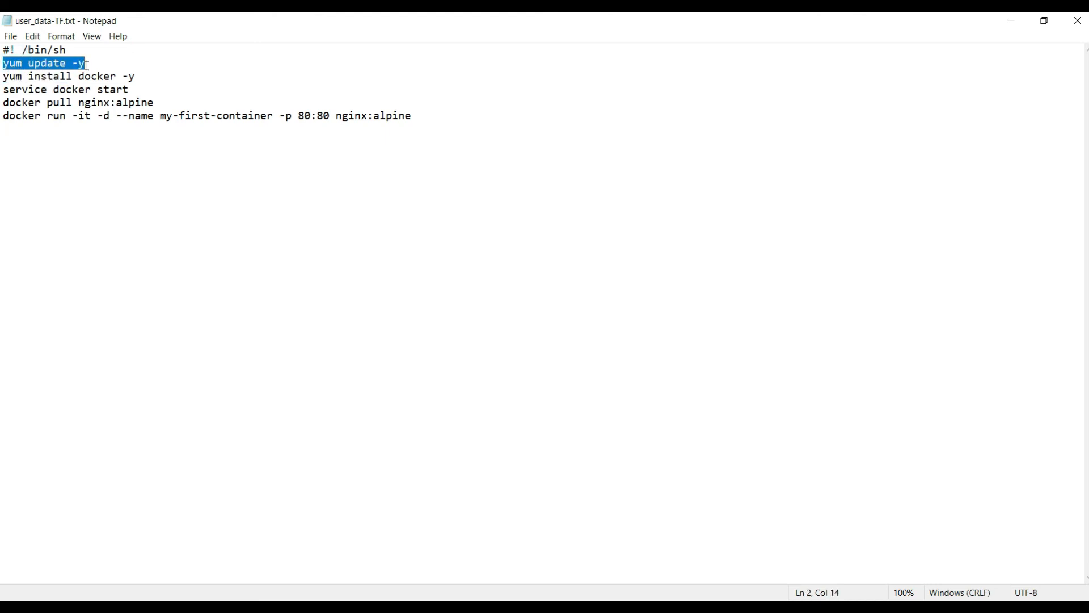
pyautogui.click(5, 77)
pyautogui.moveTo(5, 78); pyautogui.dragTo(136, 78)
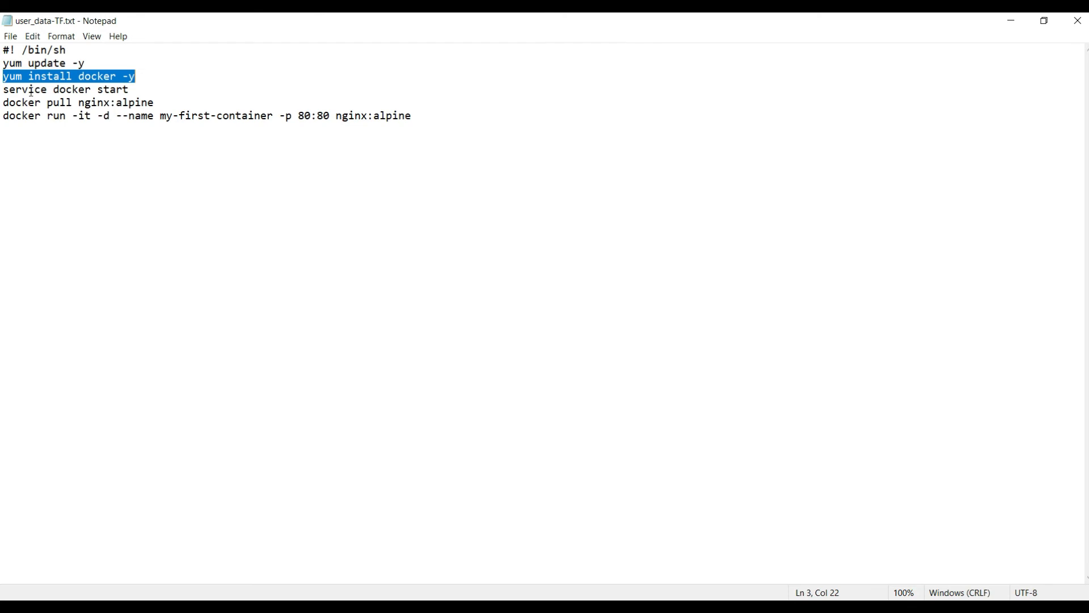
pyautogui.moveTo(4, 89); pyautogui.dragTo(129, 89)
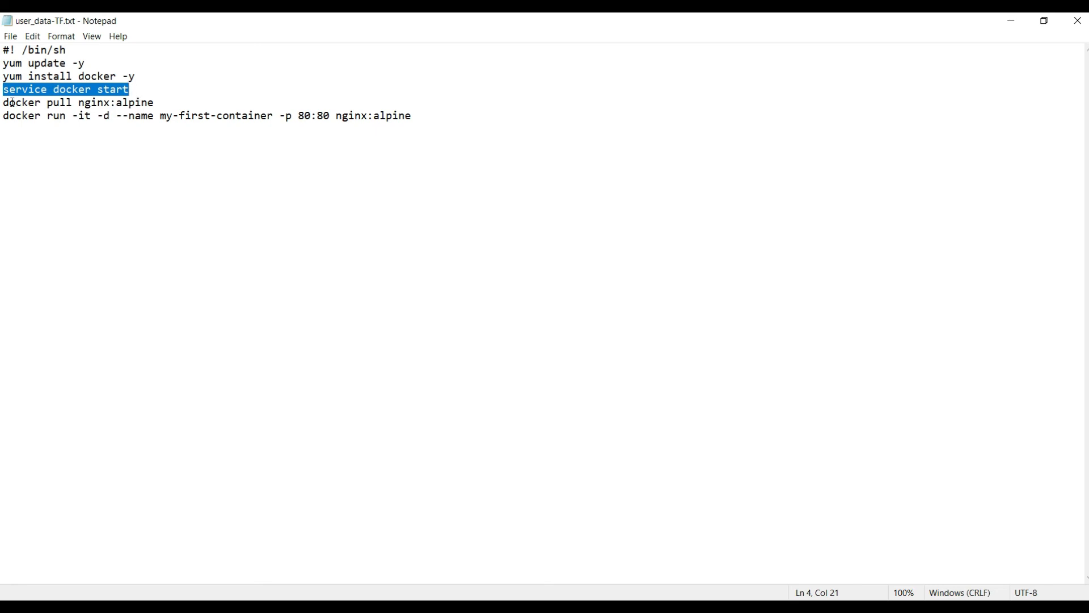
pyautogui.moveTo(6, 103); pyautogui.dragTo(156, 102)
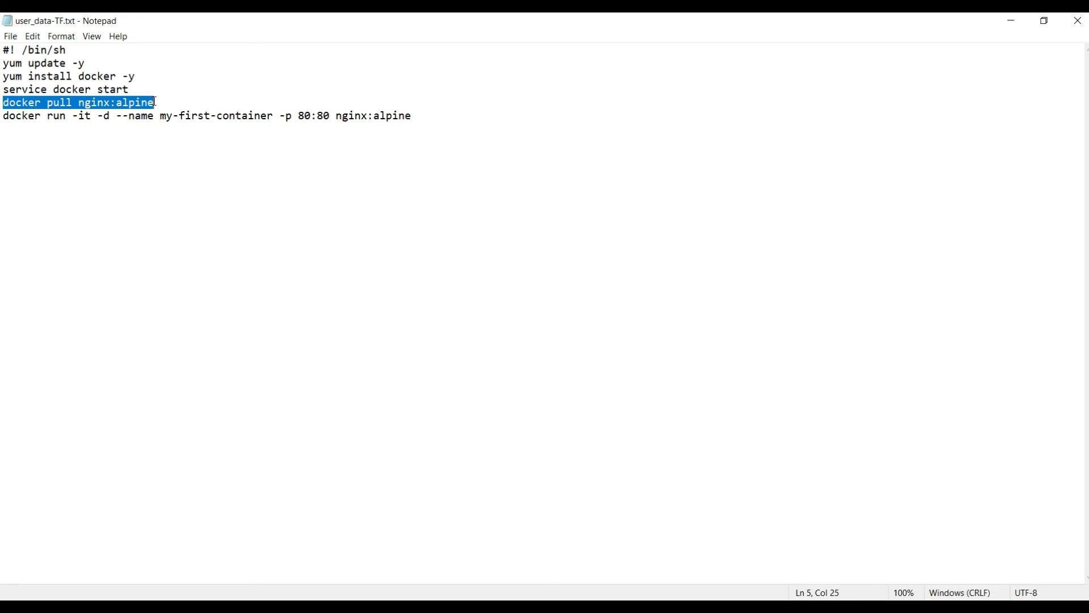
pyautogui.moveTo(5, 116); pyautogui.dragTo(413, 114)
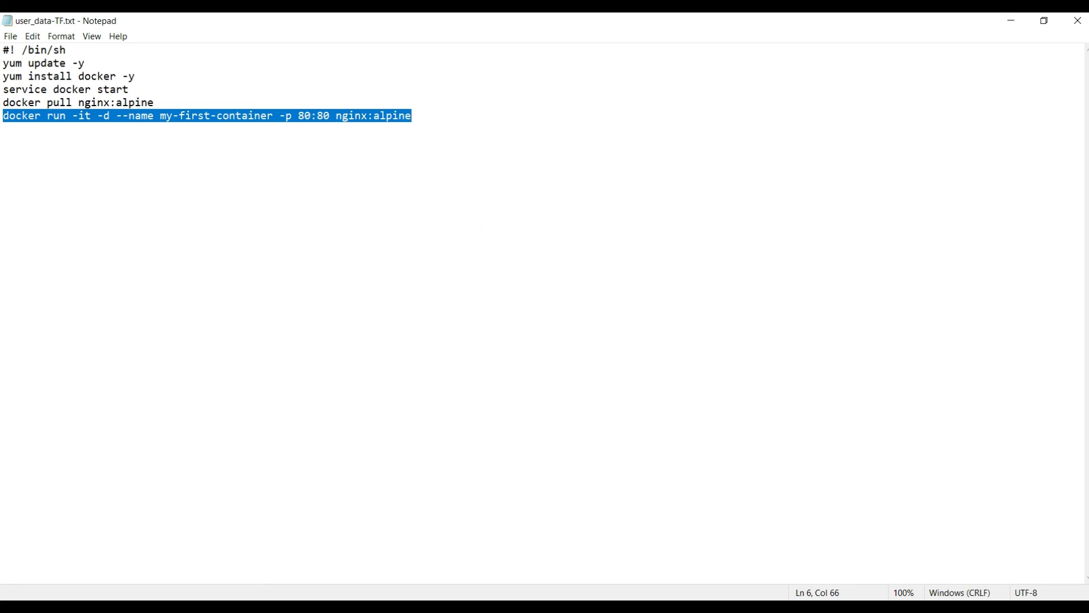
# Switch back to the AWS console, open the newly launched Web server instance and copy its public IPv4 address
pyautogui.hotkey('alt', 'Tab')
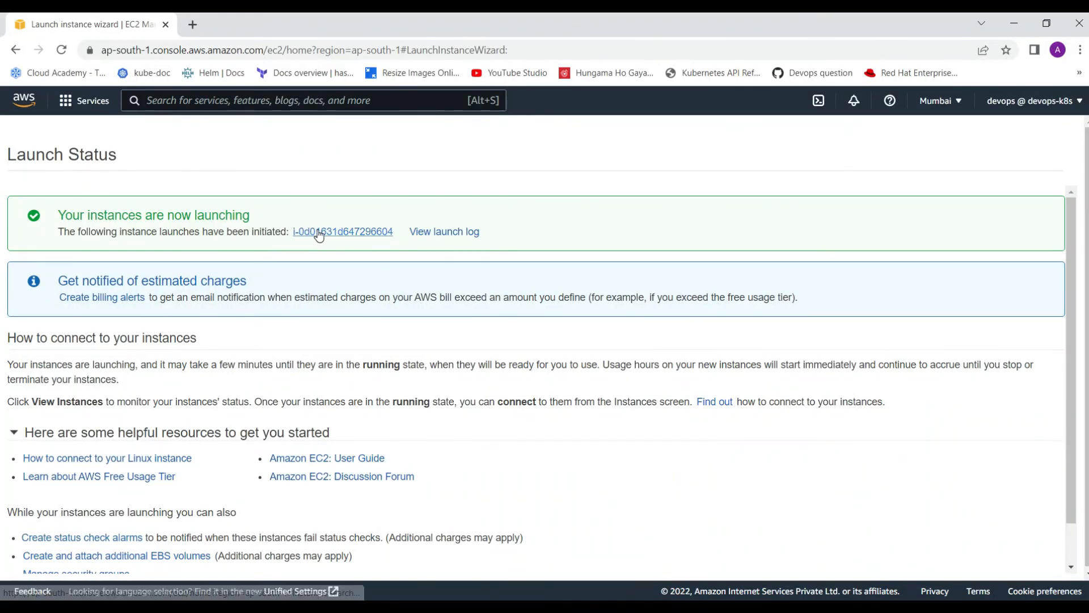
pyautogui.click(318, 233)
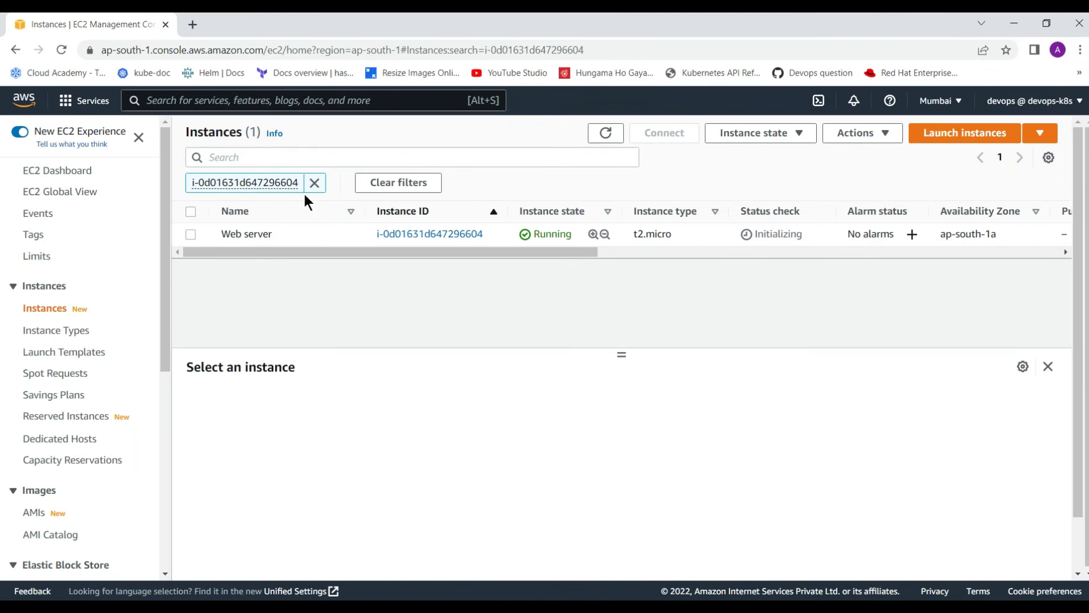
pyautogui.click(190, 234)
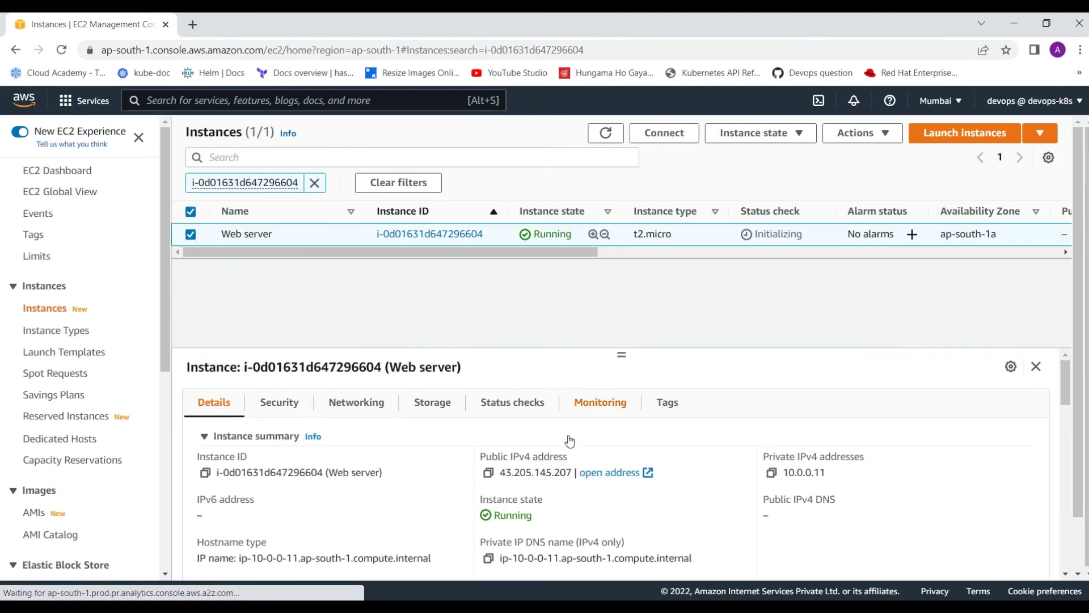
pyautogui.click(488, 473)
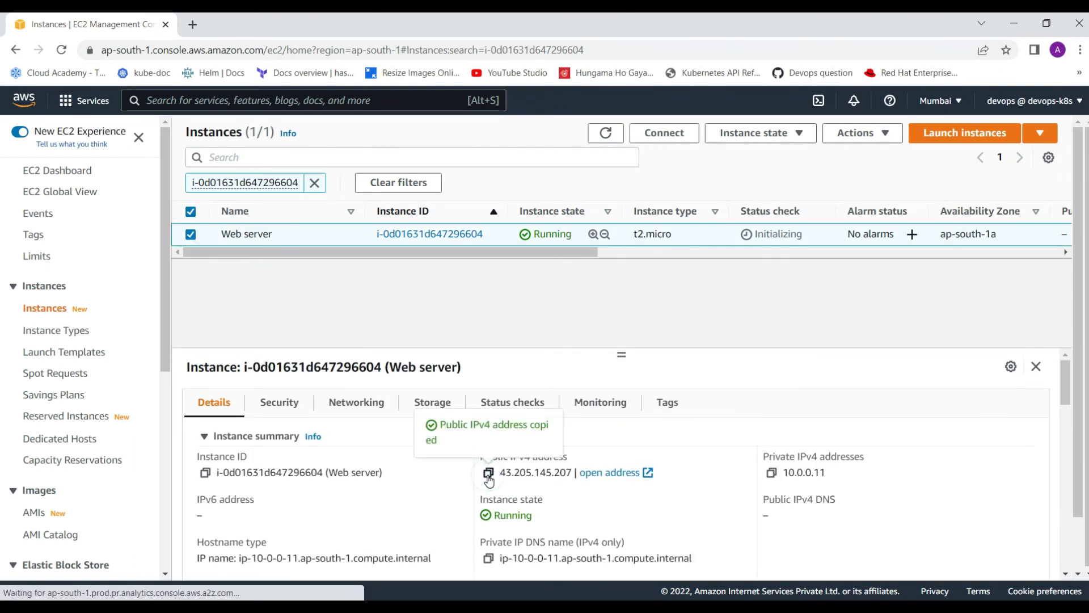
pyautogui.click(488, 474)
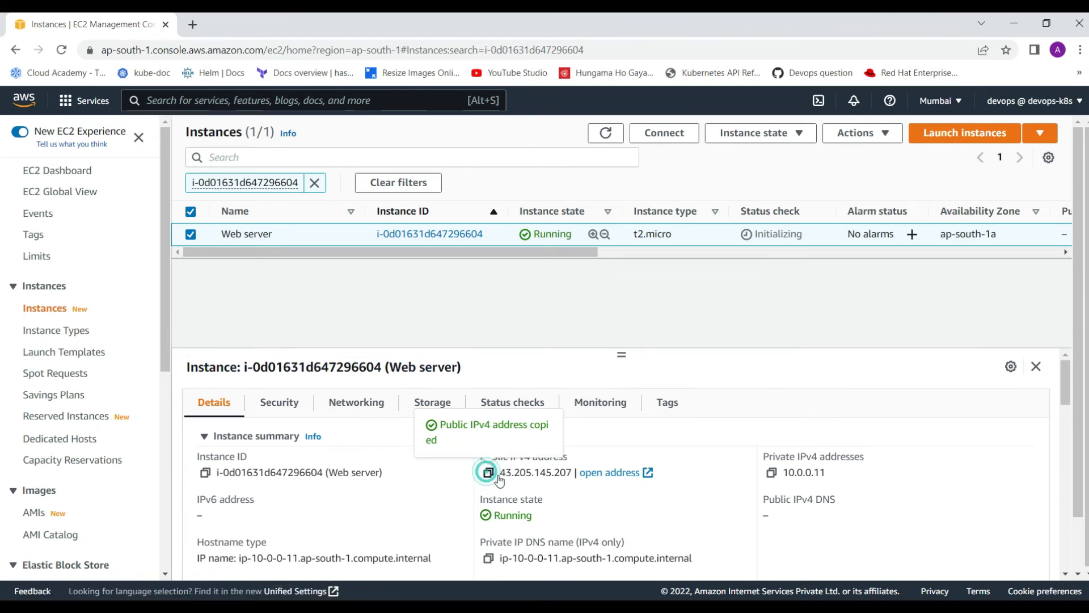
# Switch to MobaXterm and set up an SSH session to remote host 43.205.145.207 using the private key file Devops_key.pem
pyautogui.click(650, 606)
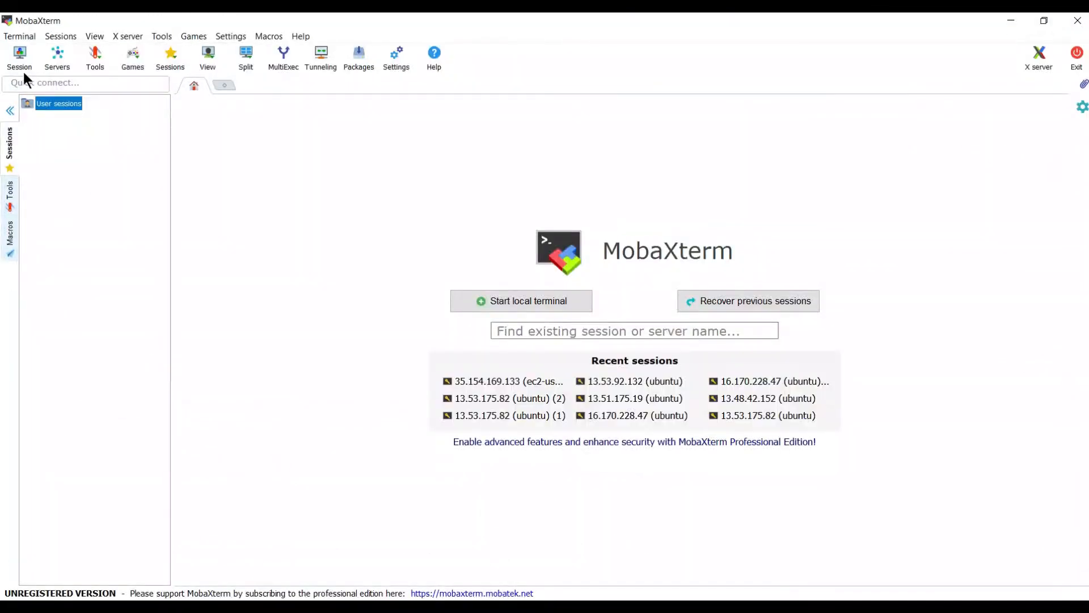
pyautogui.click(19, 65)
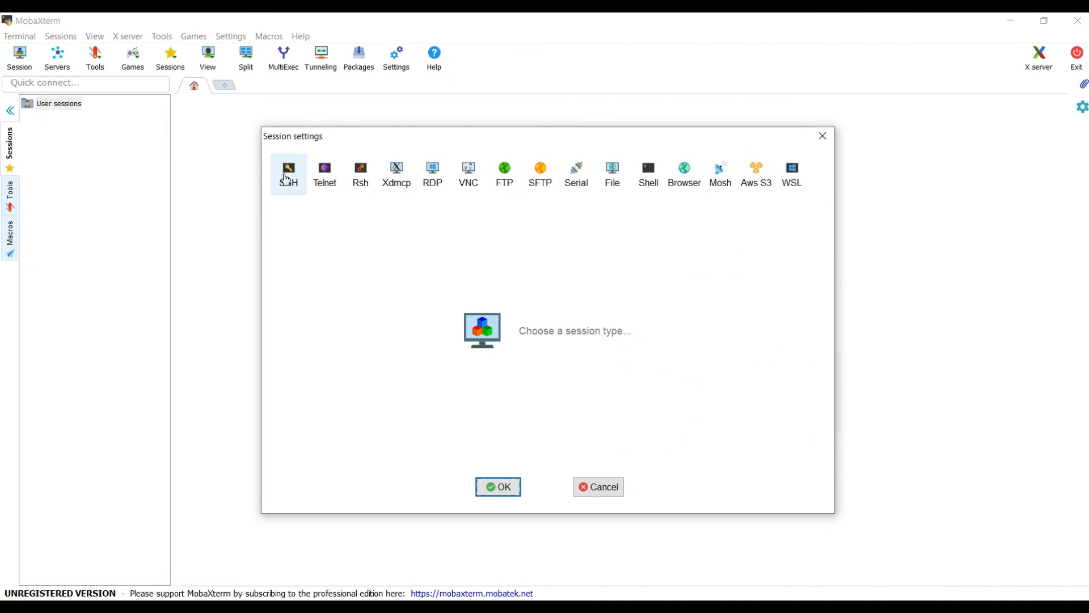
pyautogui.click(288, 176)
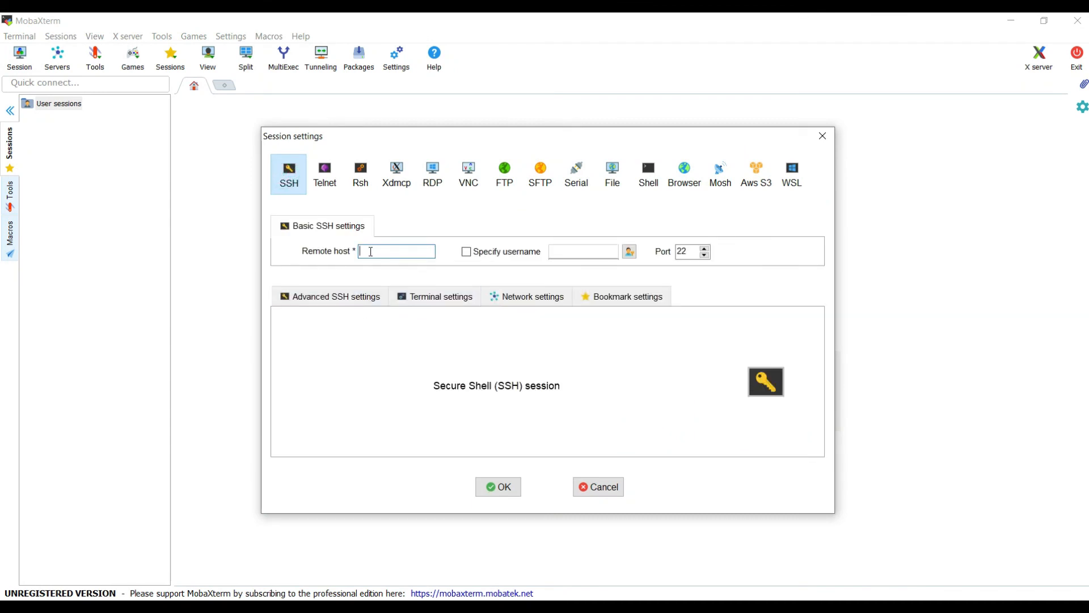
pyautogui.click(312, 296)
pyautogui.click(338, 414)
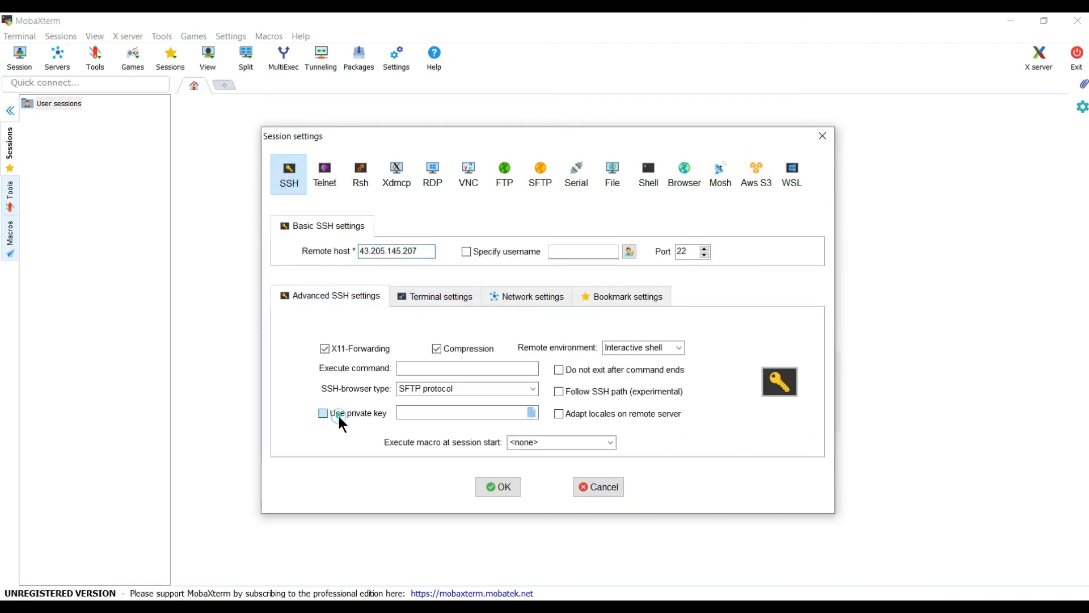
pyautogui.click(532, 412)
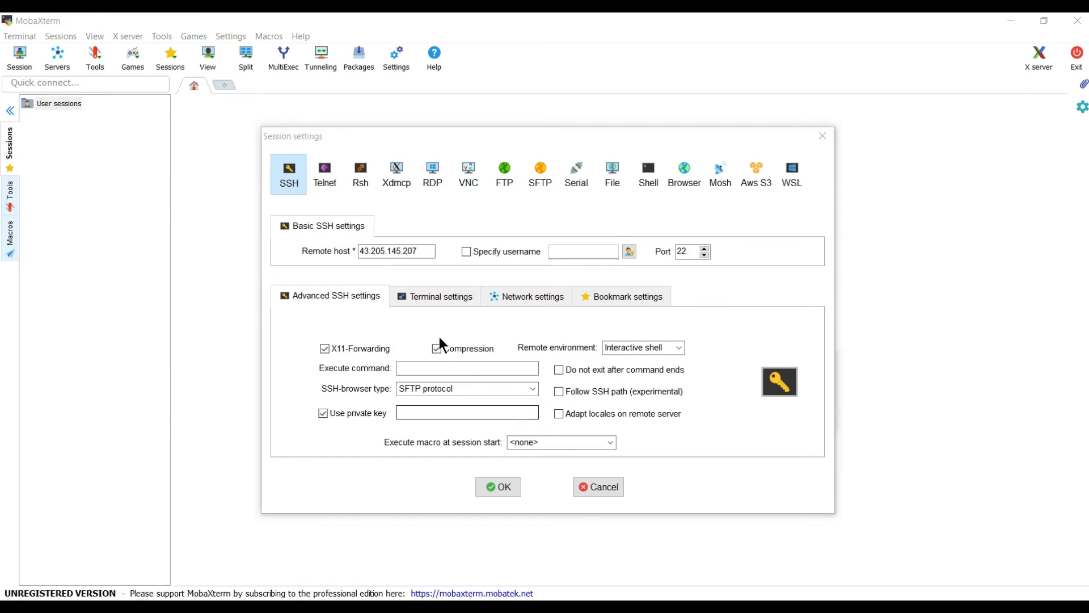
pyautogui.click(437, 186)
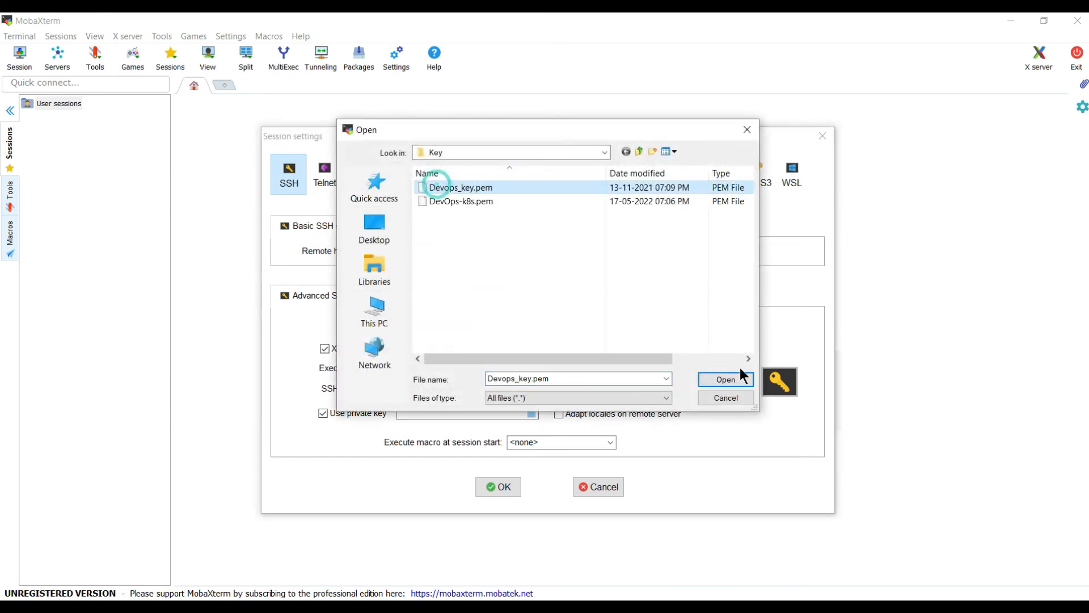
pyautogui.click(736, 385)
# Specify ec2-user as the SSH session's username and connect to the instance
pyautogui.click(492, 250)
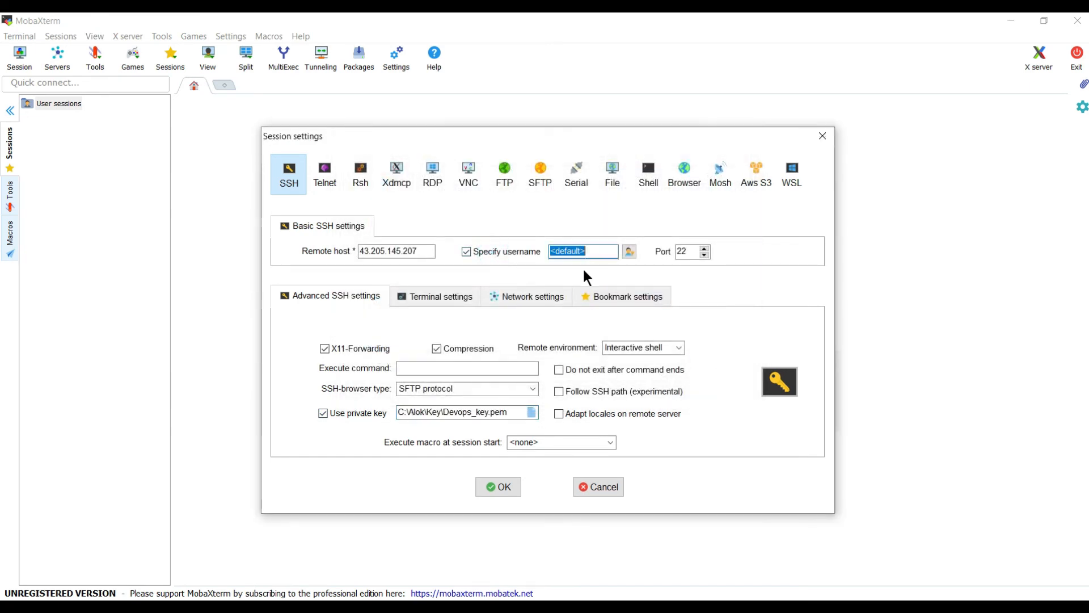
pyautogui.write('ec2-user')
pyautogui.click(490, 487)
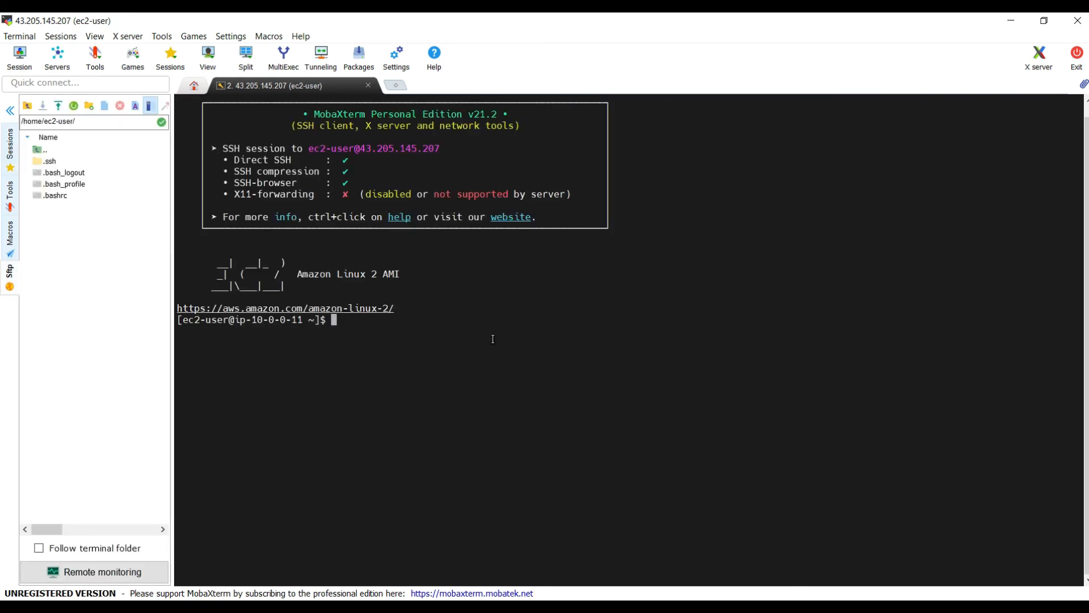
# Enlarge the terminal text, collapse the session sidebar and clear the terminal screen
pyautogui.click(413, 321)
pyautogui.scroll(3, 417, 324)
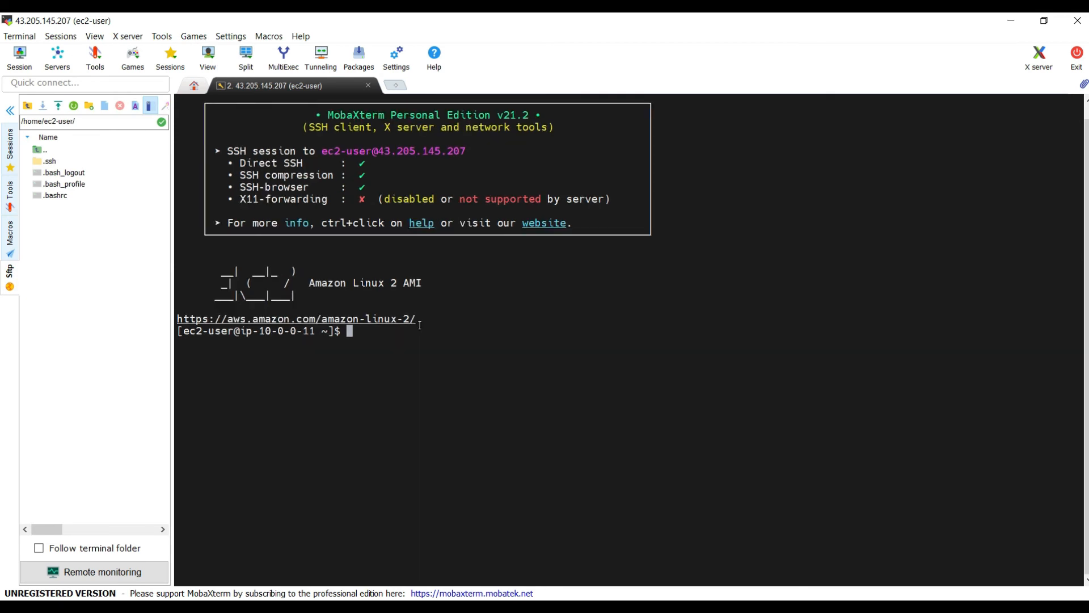
pyautogui.click(10, 112)
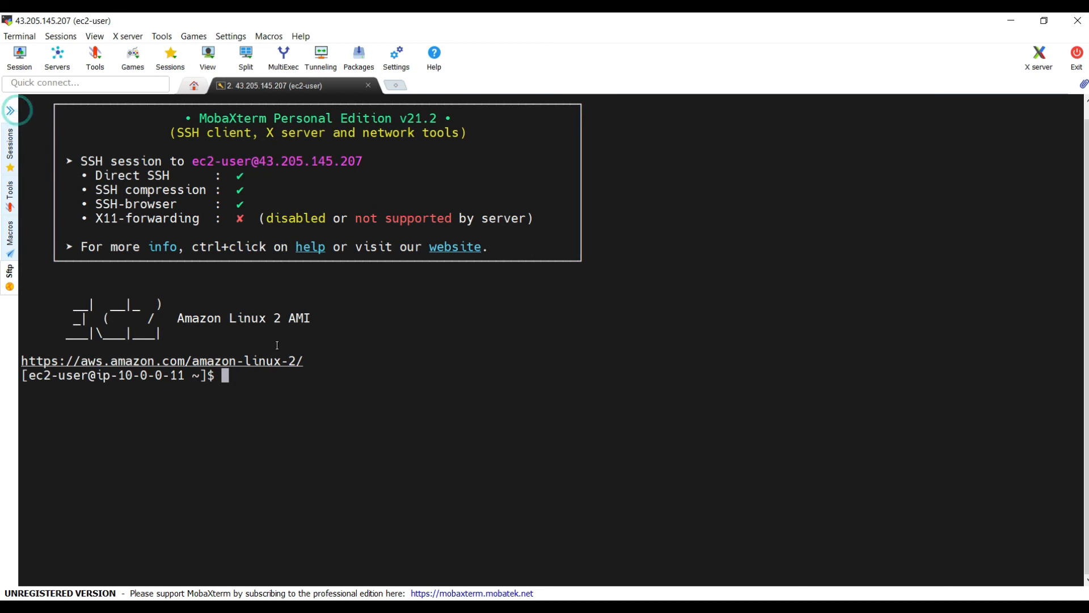
pyautogui.click(306, 384)
pyautogui.write('clear')
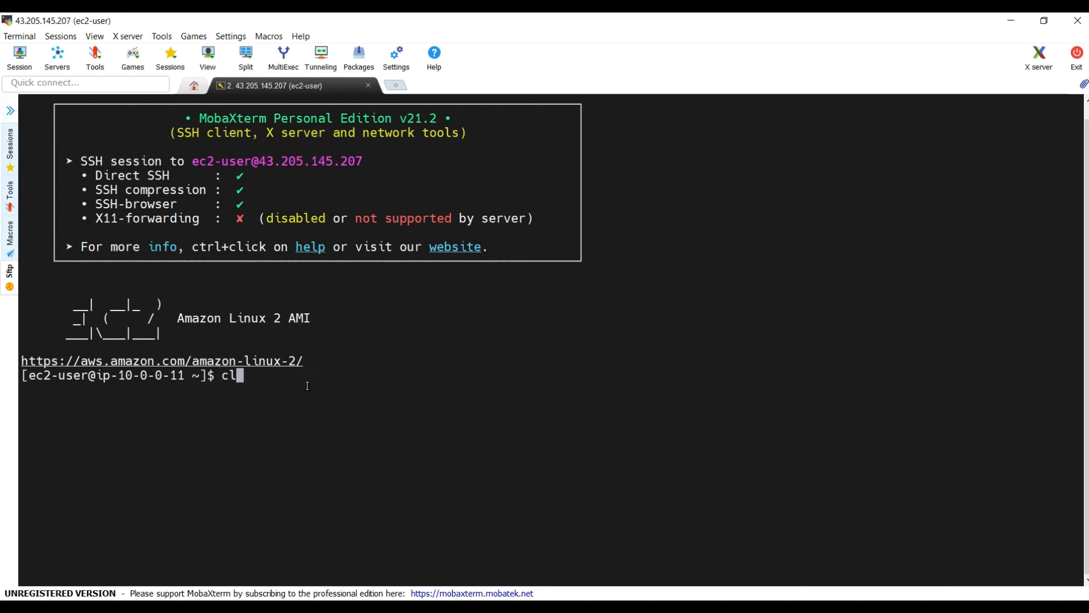
pyautogui.press('Return')
# Switch to the root user with sudo su - and run docker ps to check the running container's creation time and status
pyautogui.write('sudo su -')
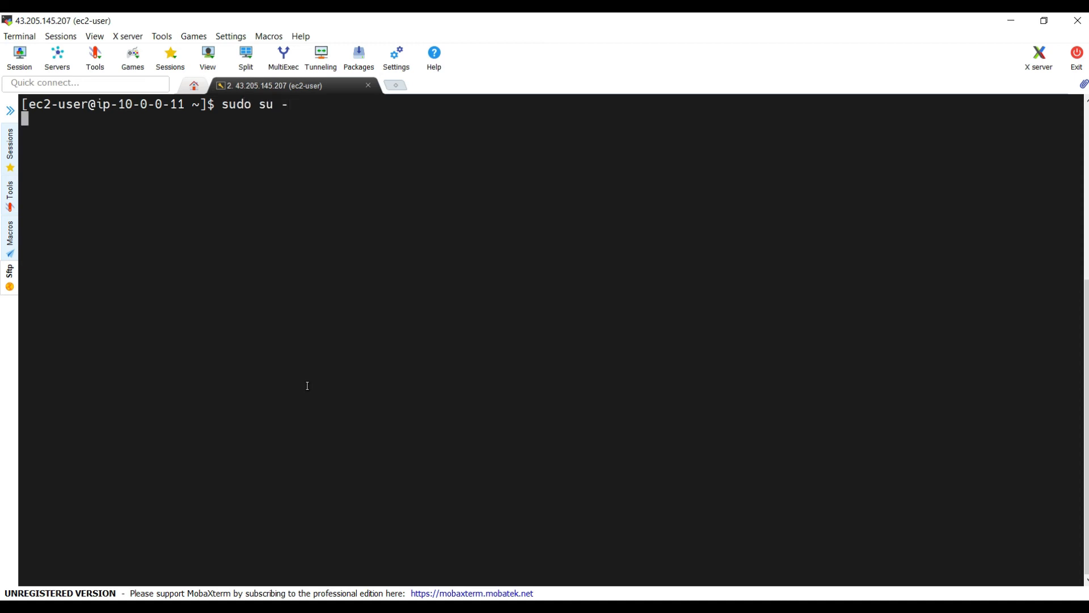
pyautogui.press('Return')
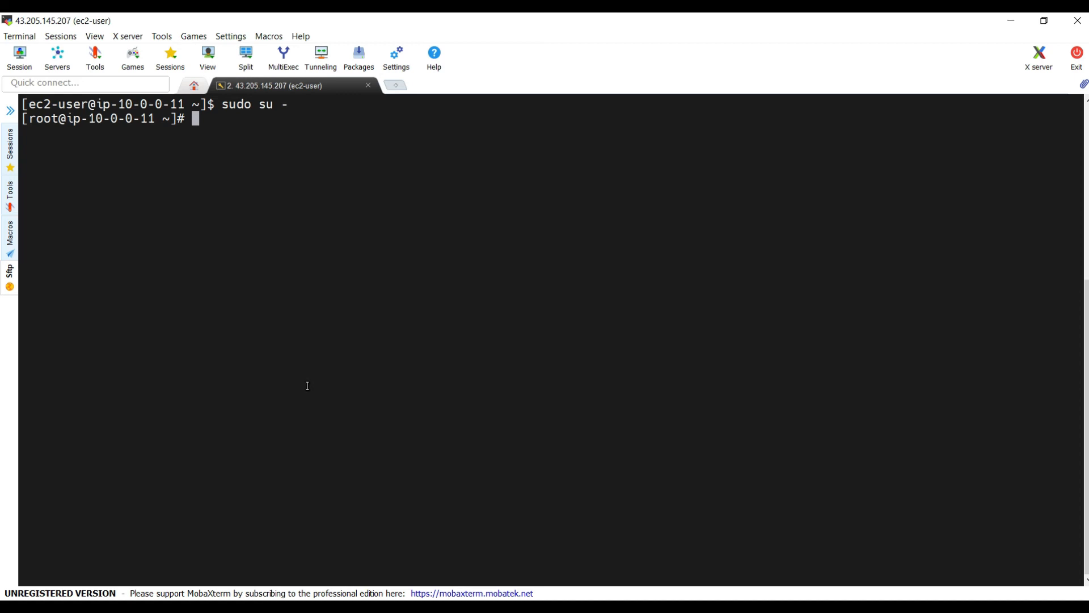
pyautogui.write('docker ps')
pyautogui.press('Return')
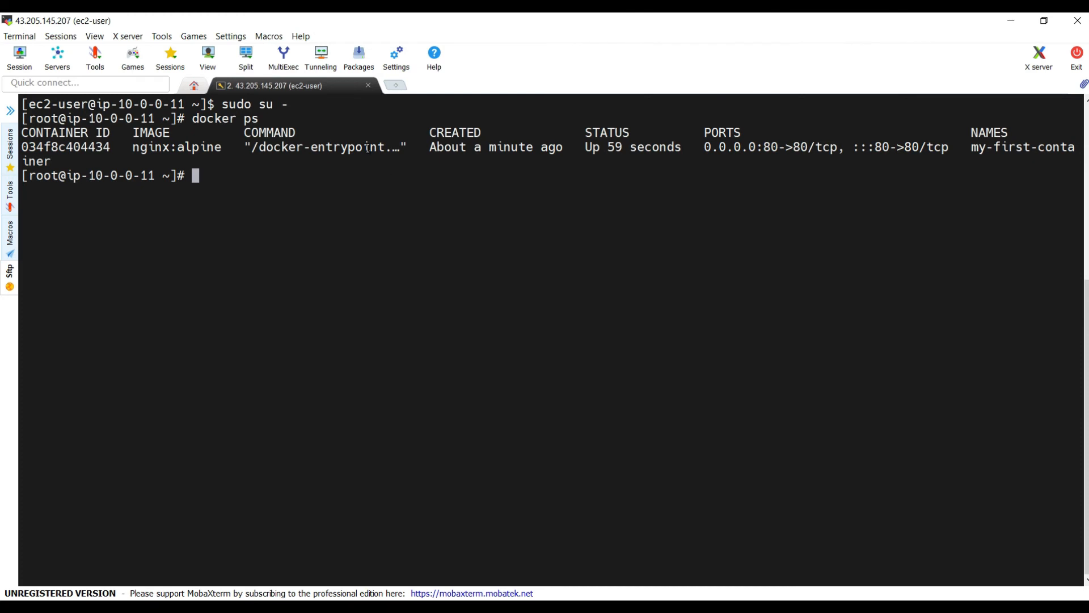
pyautogui.click(477, 148)
pyautogui.moveTo(440, 148); pyautogui.dragTo(683, 149)
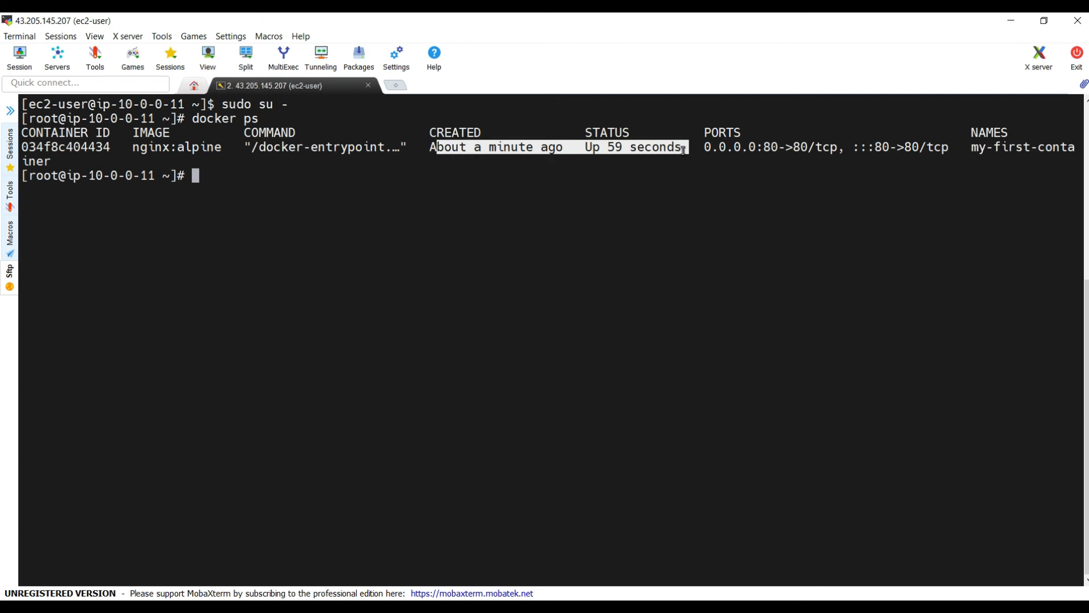
pyautogui.click(676, 204)
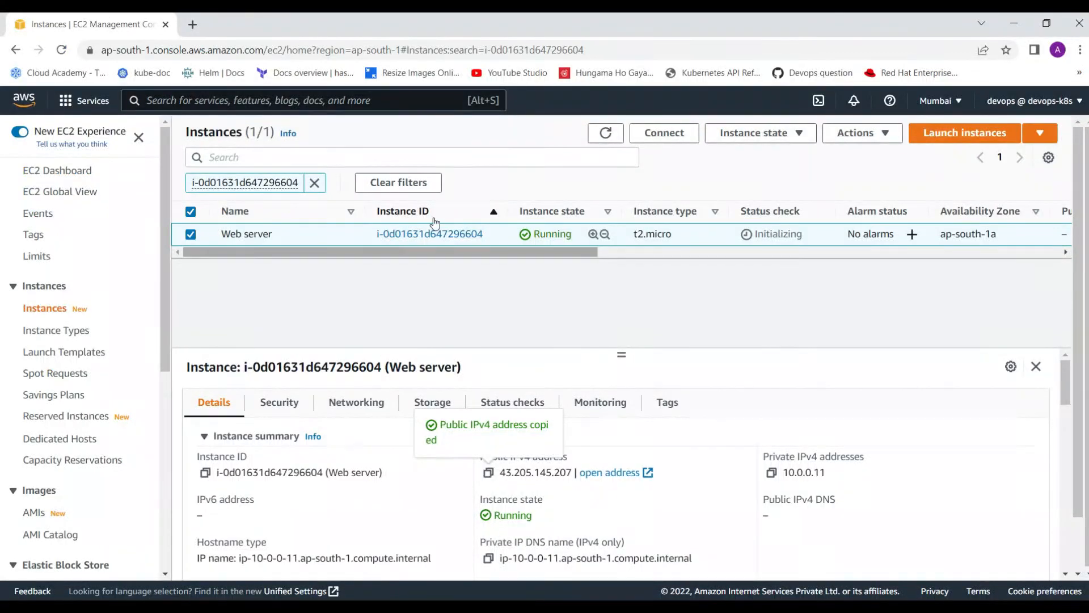
# Copy the Web server's public IPv4 address from the refreshed instance list in the AWS console and open it in a new browser tab
pyautogui.click(605, 133)
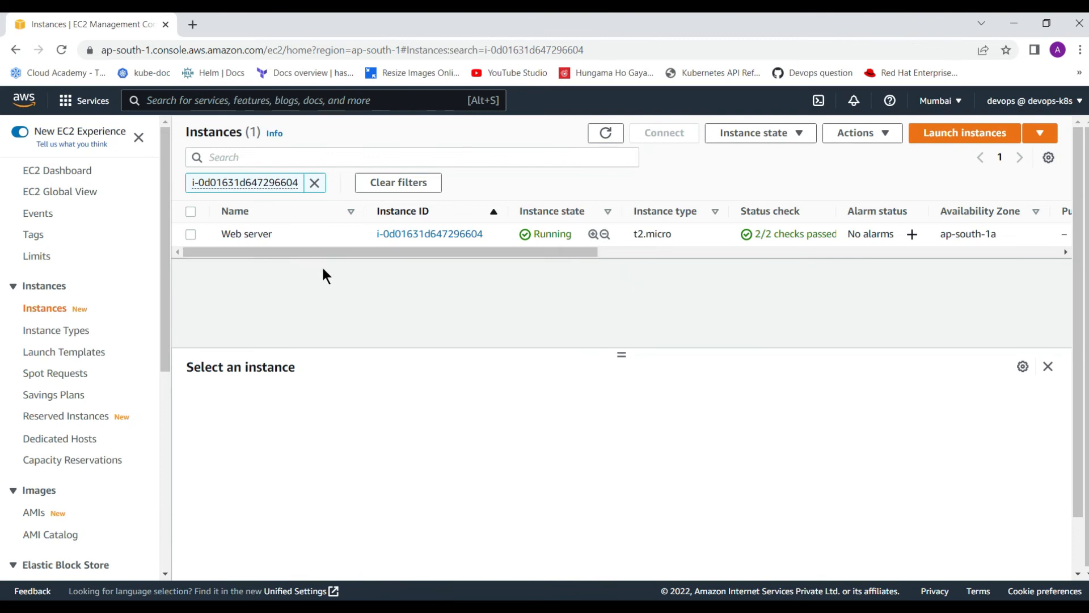
pyautogui.click(192, 232)
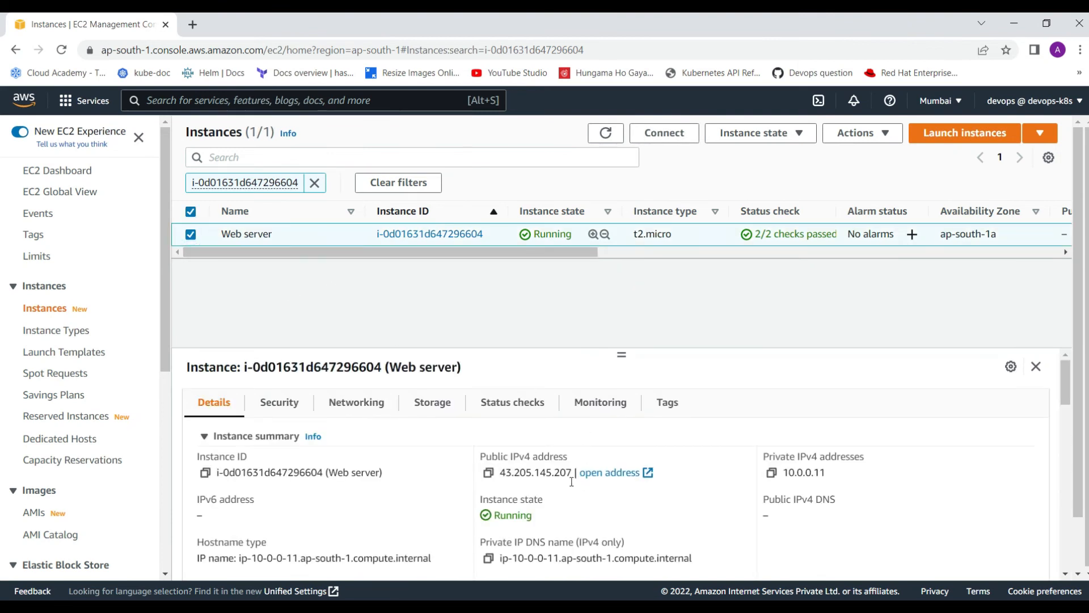
pyautogui.click(488, 472)
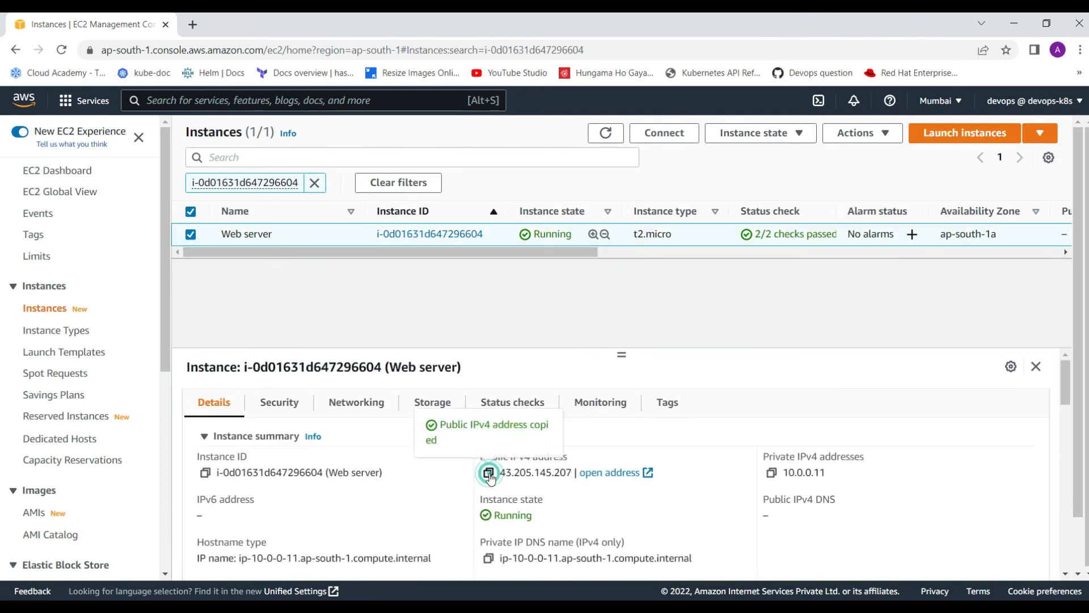
pyautogui.click(195, 28)
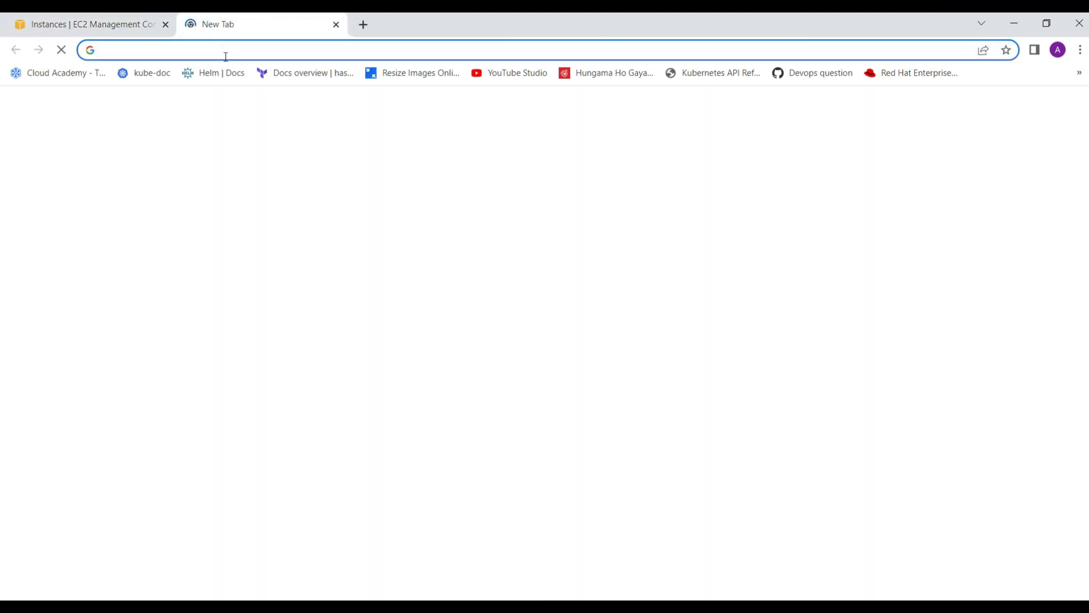
pyautogui.hotkey('ctrl', 'v')
pyautogui.click(236, 72)
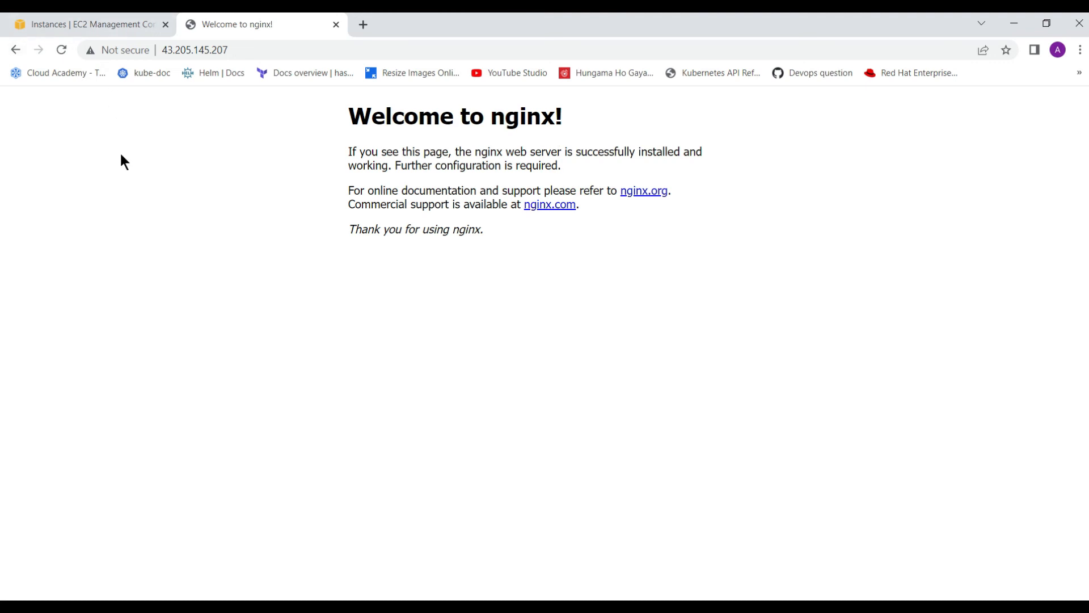
# Switch to the AWS-Creating VPC.pptx presentation in PowerPoint to review the VPC architecture diagram, and return to Chrome
pyautogui.moveTo(687, 600)
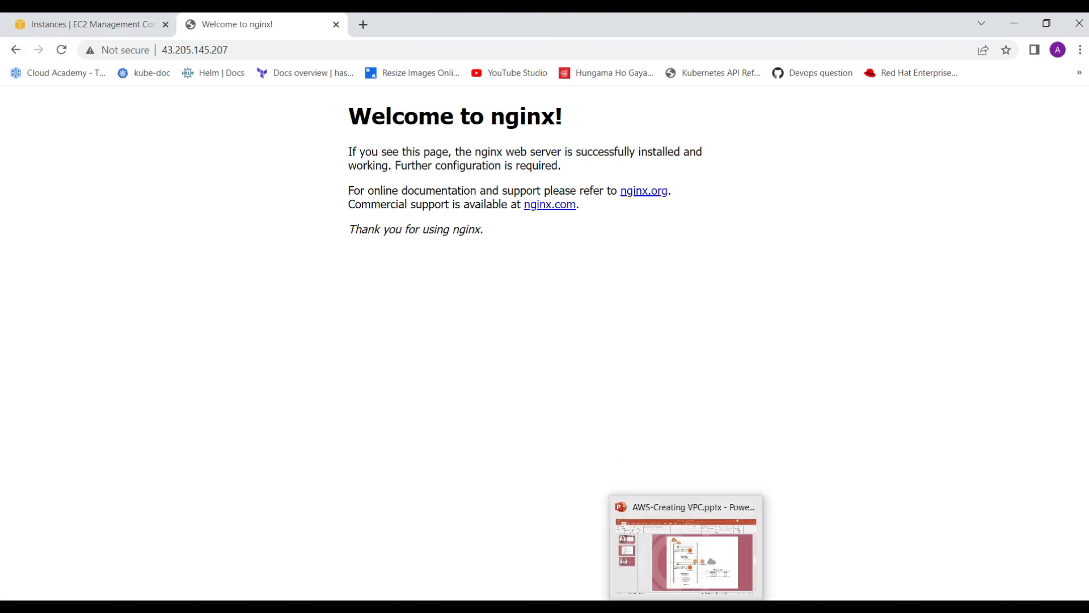
pyautogui.click(697, 580)
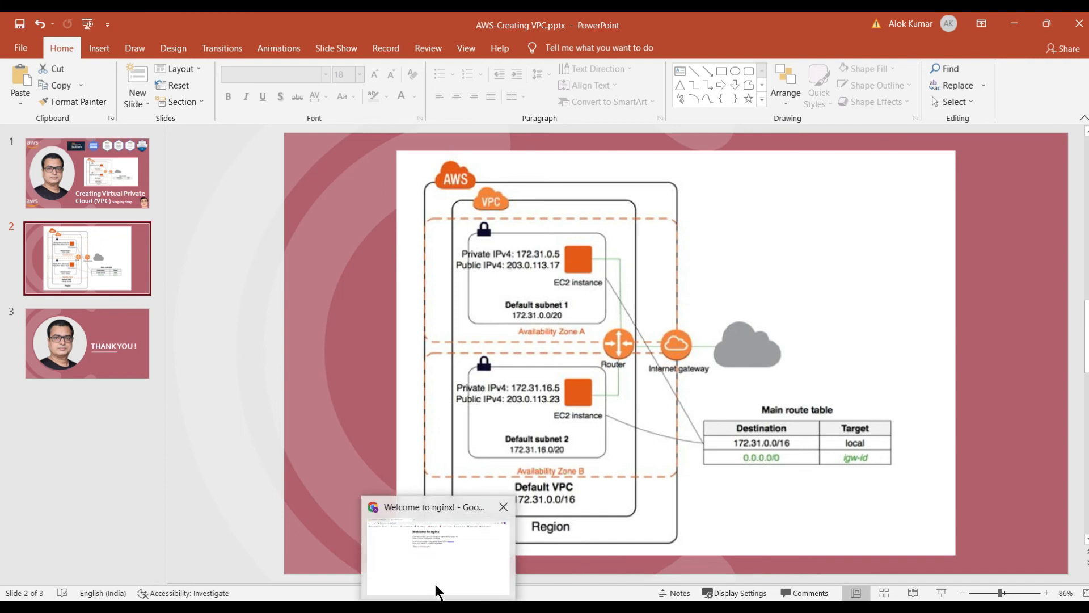
pyautogui.click(434, 583)
# Go from the EC2 console to the VPC service and open the demo-route route table's details
pyautogui.click(130, 21)
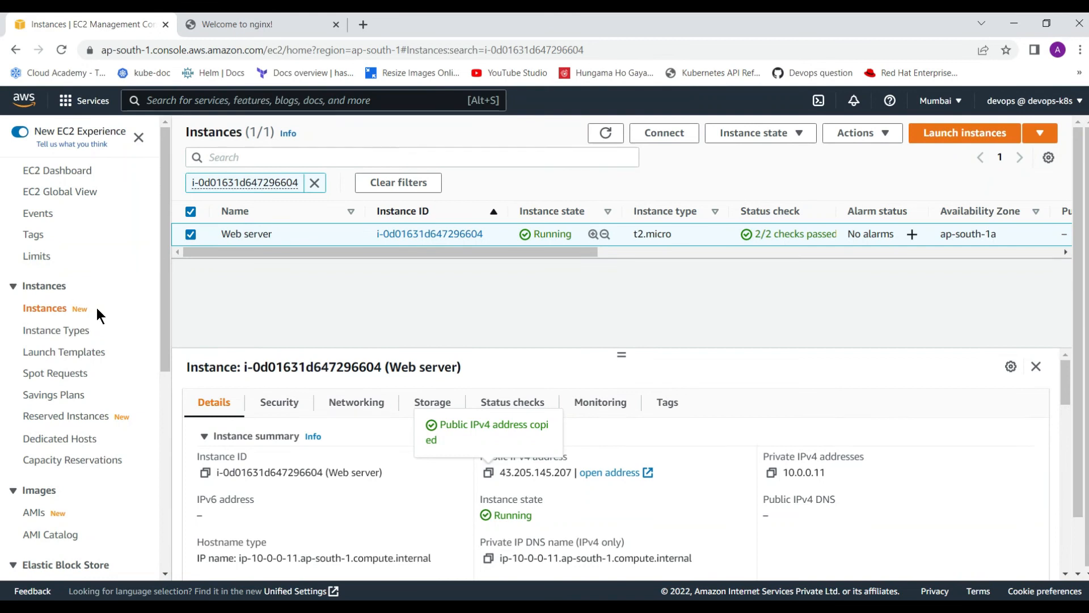
pyautogui.click(85, 101)
pyautogui.click(335, 267)
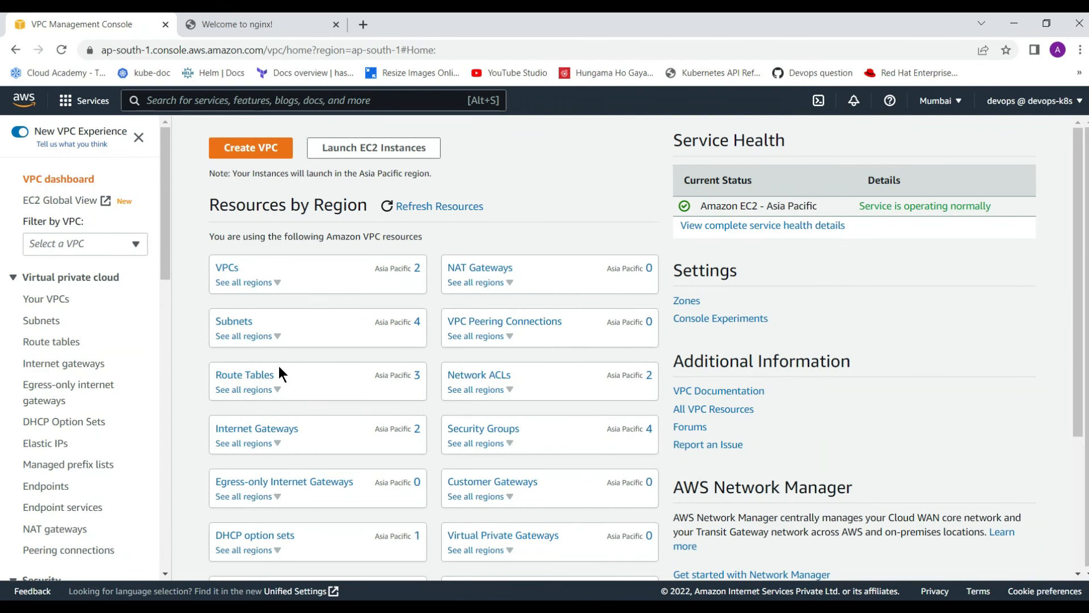
pyautogui.click(260, 375)
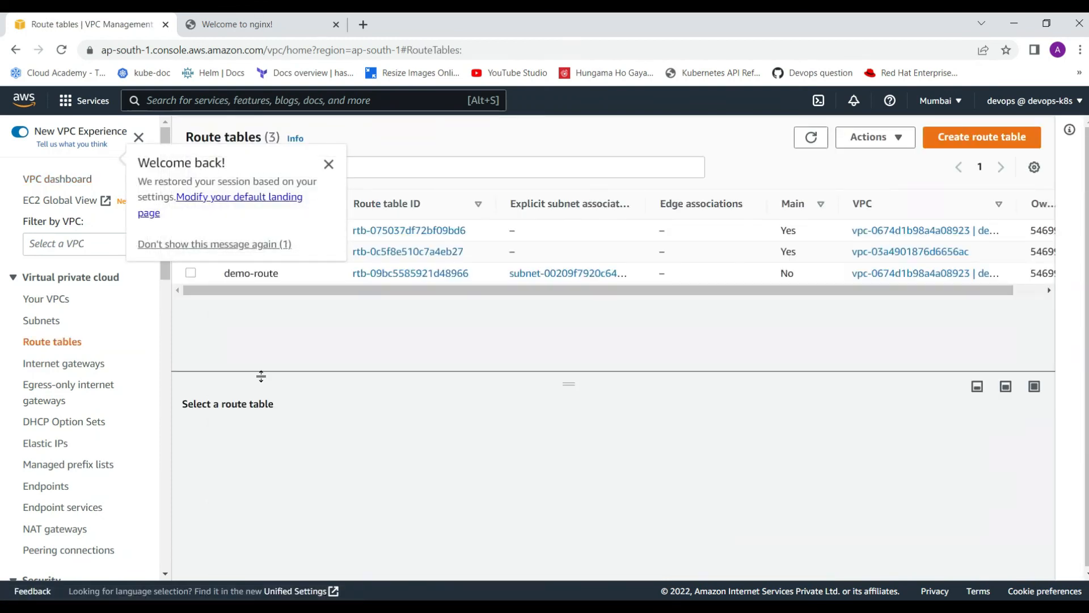
pyautogui.click(389, 274)
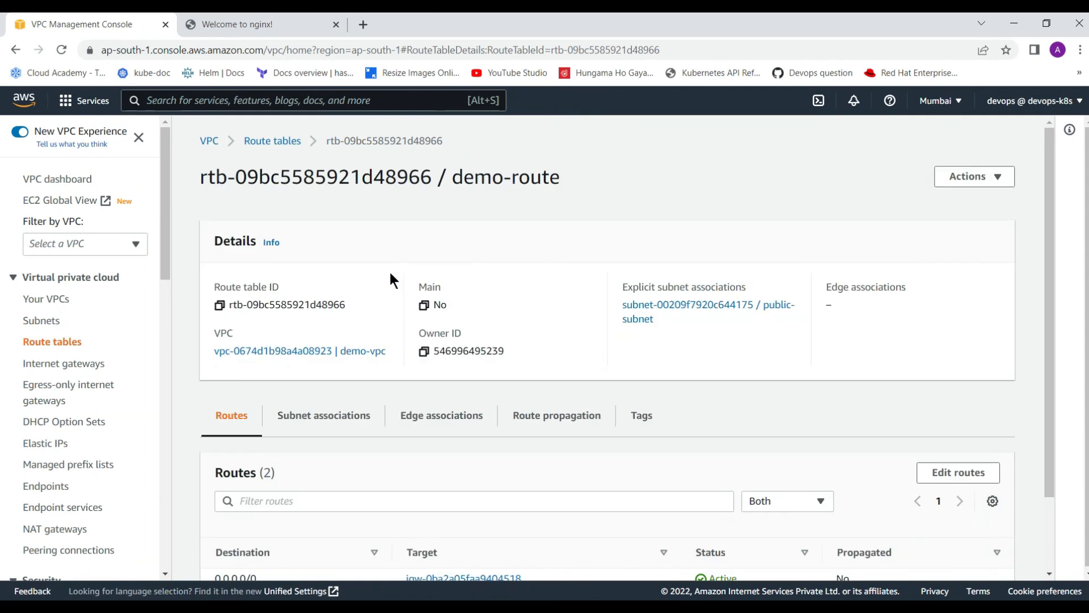
# Remove the 0.0.0.0/0 internet gateway route from the demo-route table and save the changes
pyautogui.scroll(-2, 389, 278)
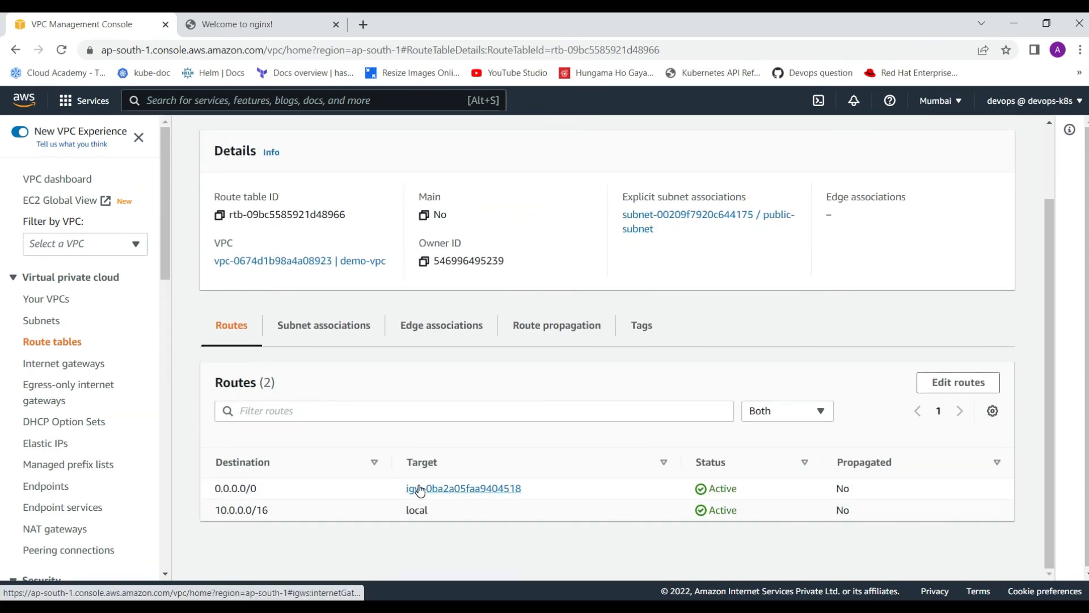
pyautogui.click(951, 382)
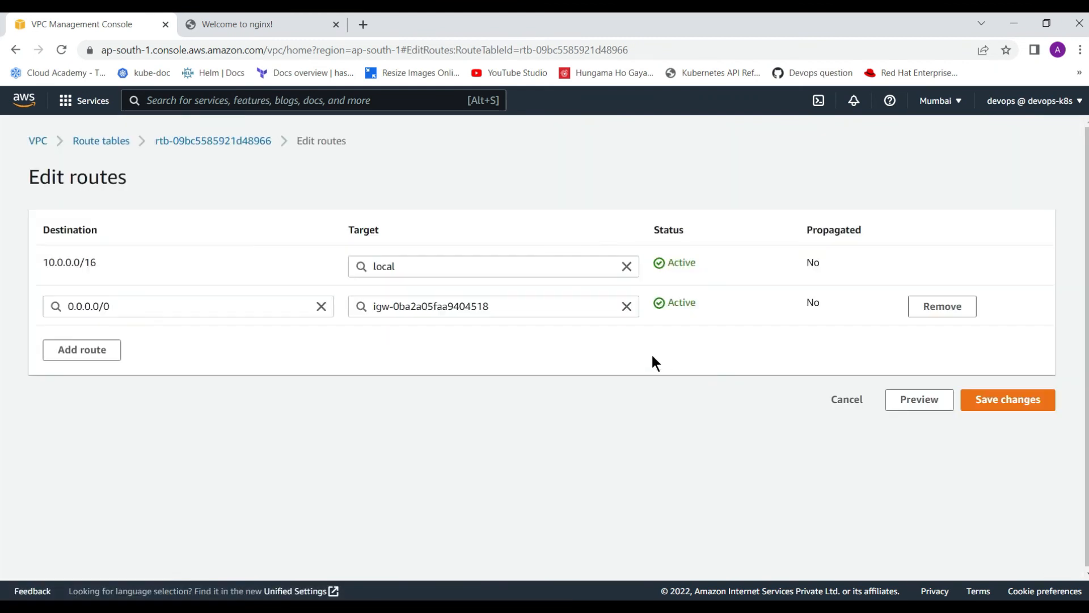
pyautogui.click(941, 306)
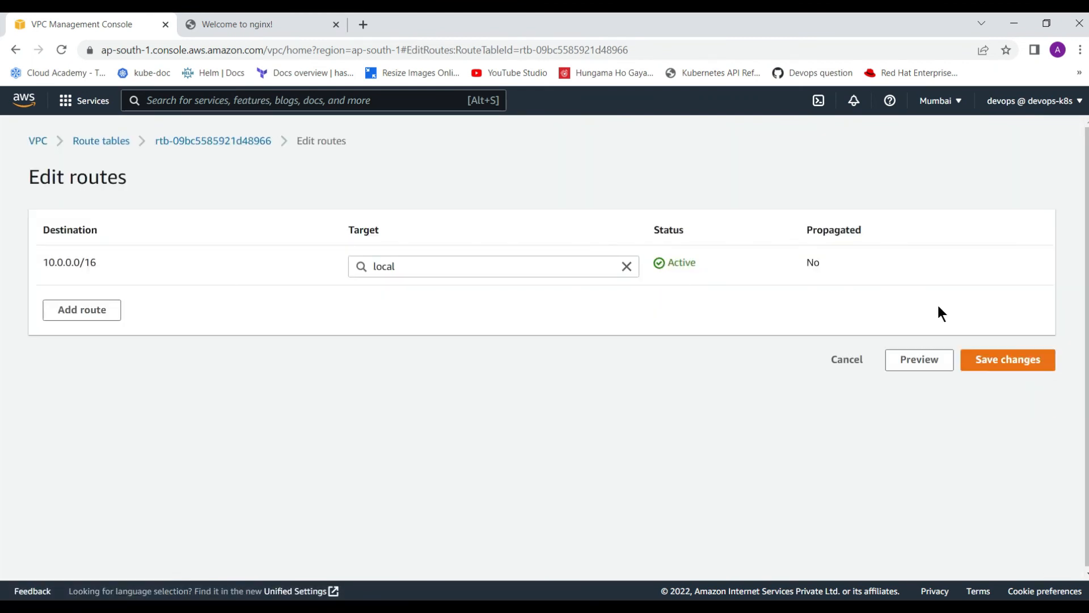
pyautogui.click(1038, 362)
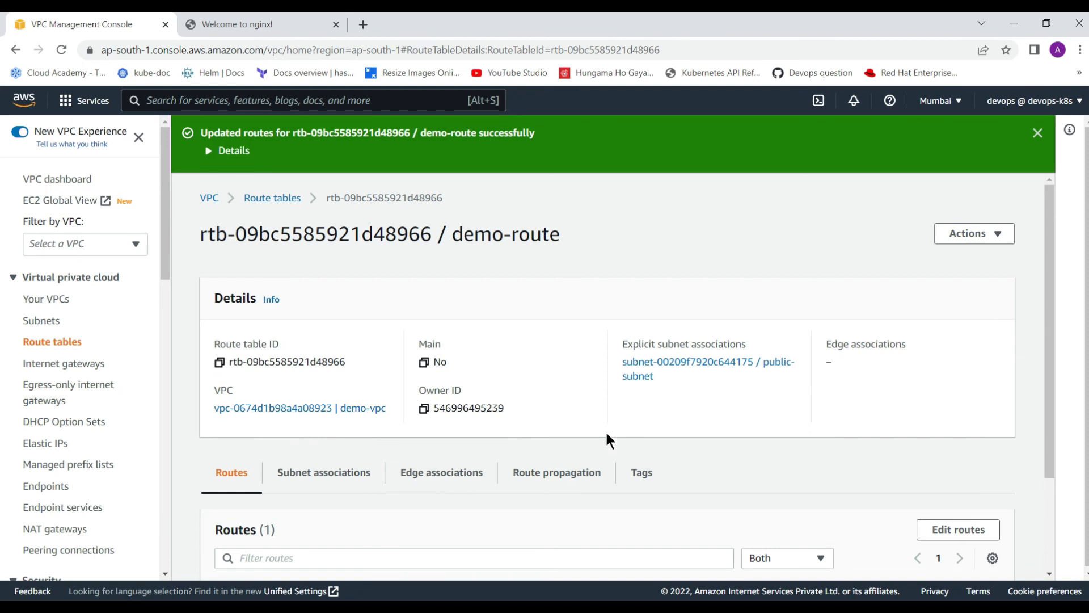
pyautogui.scroll(-2, 596, 442)
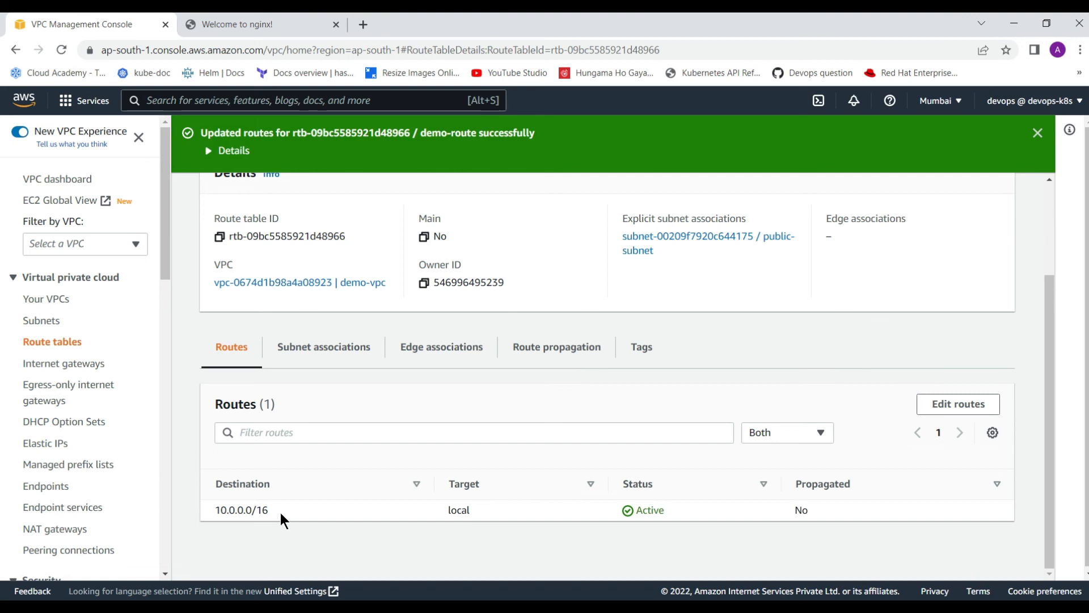
# Reload the nginx welcome page at 43.205.145.207 to test access without the internet gateway route, and close its tab
pyautogui.click(257, 24)
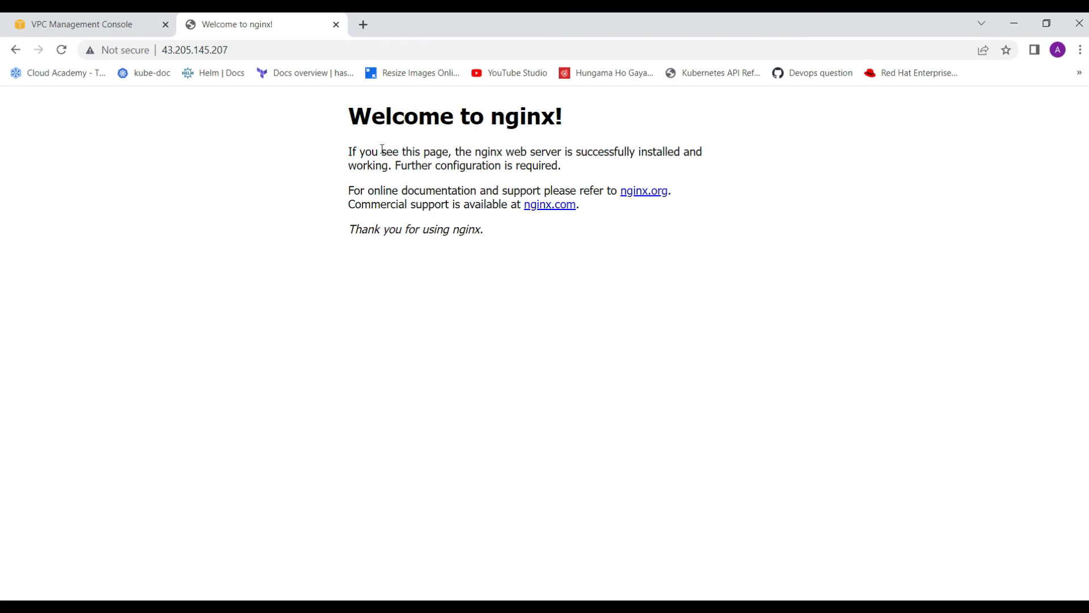
pyautogui.click(62, 48)
pyautogui.click(336, 25)
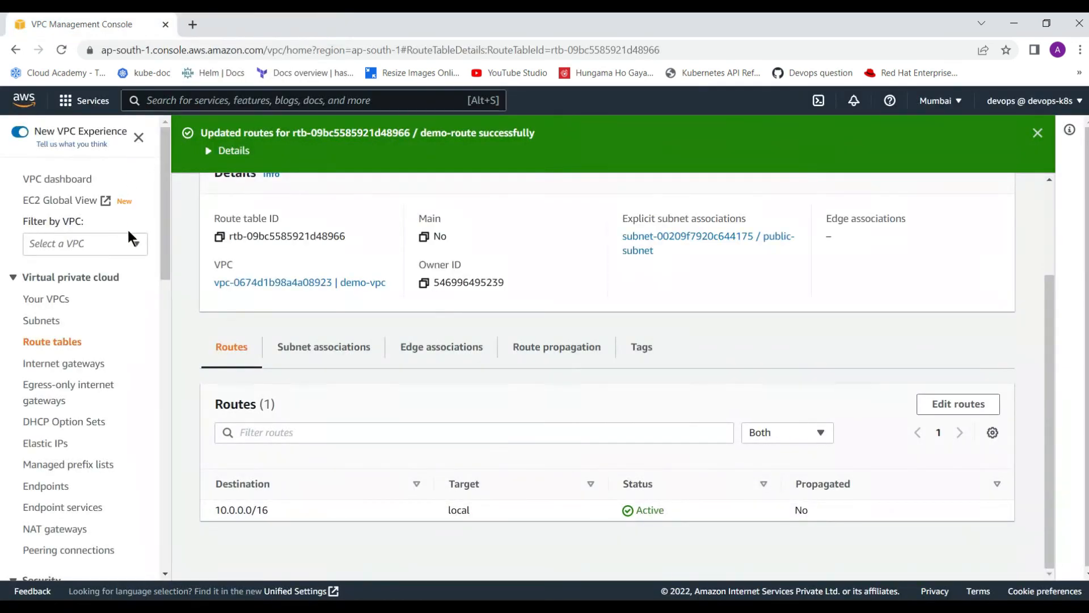
# Go from the VPC service to the running EC2 instances and copy the Web server instance's public IPv4 address
pyautogui.click(84, 101)
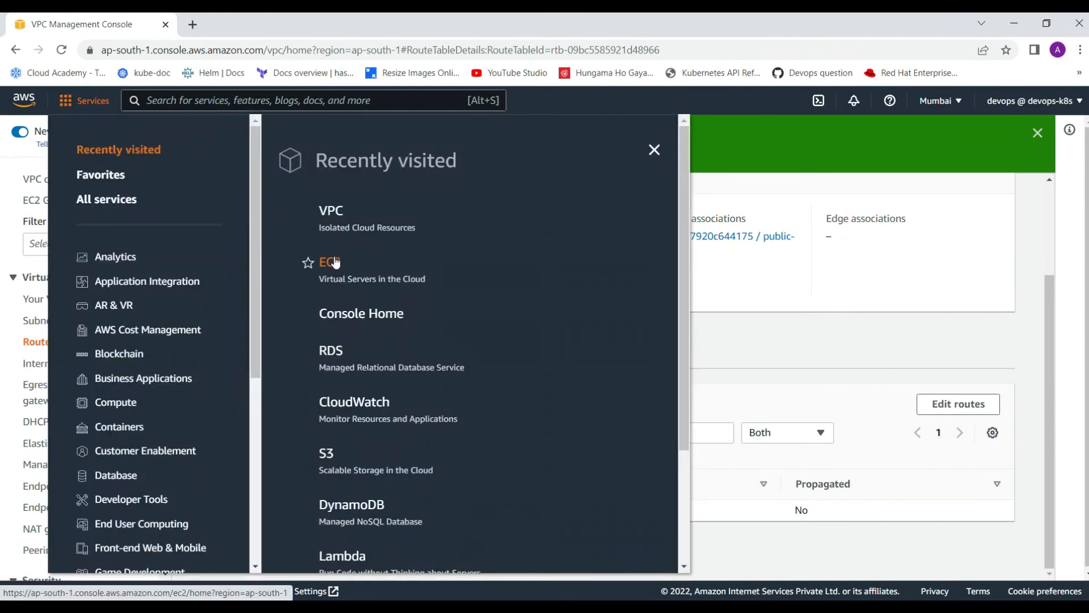
pyautogui.click(333, 262)
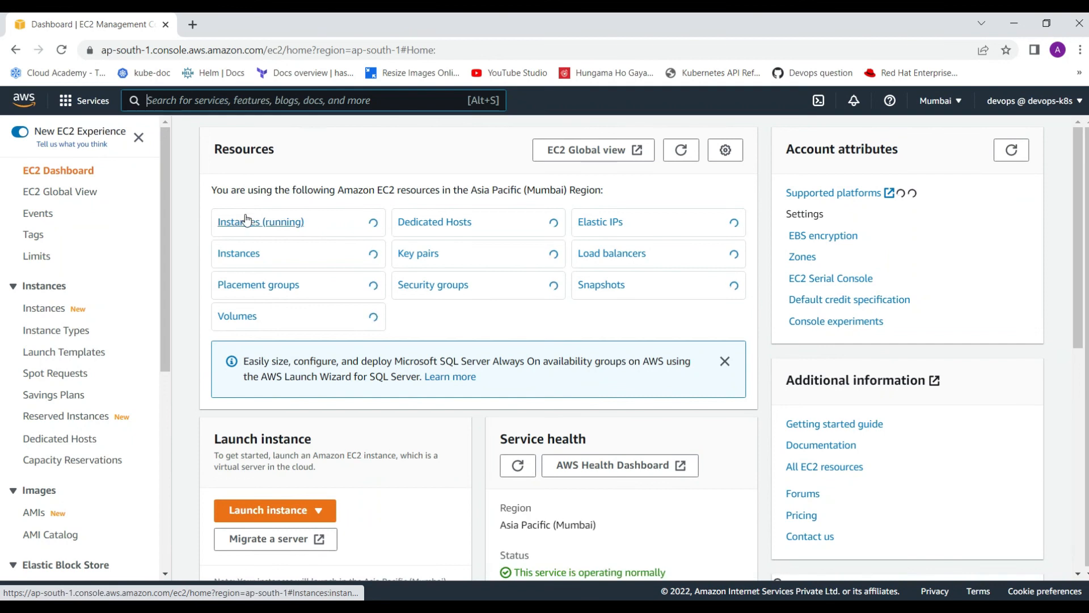
pyautogui.click(247, 219)
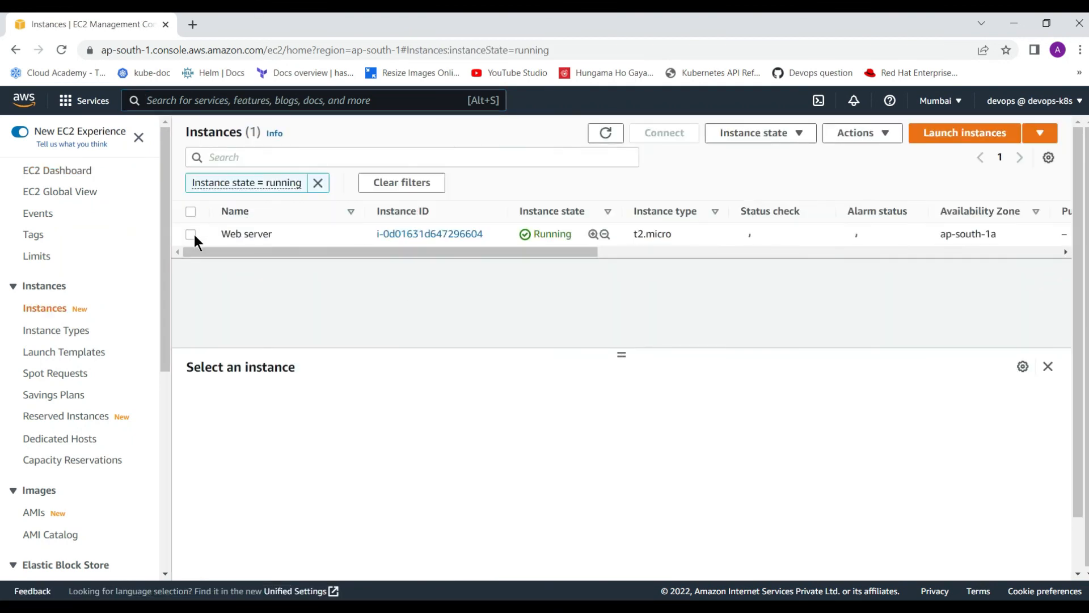
pyautogui.click(190, 234)
pyautogui.click(488, 471)
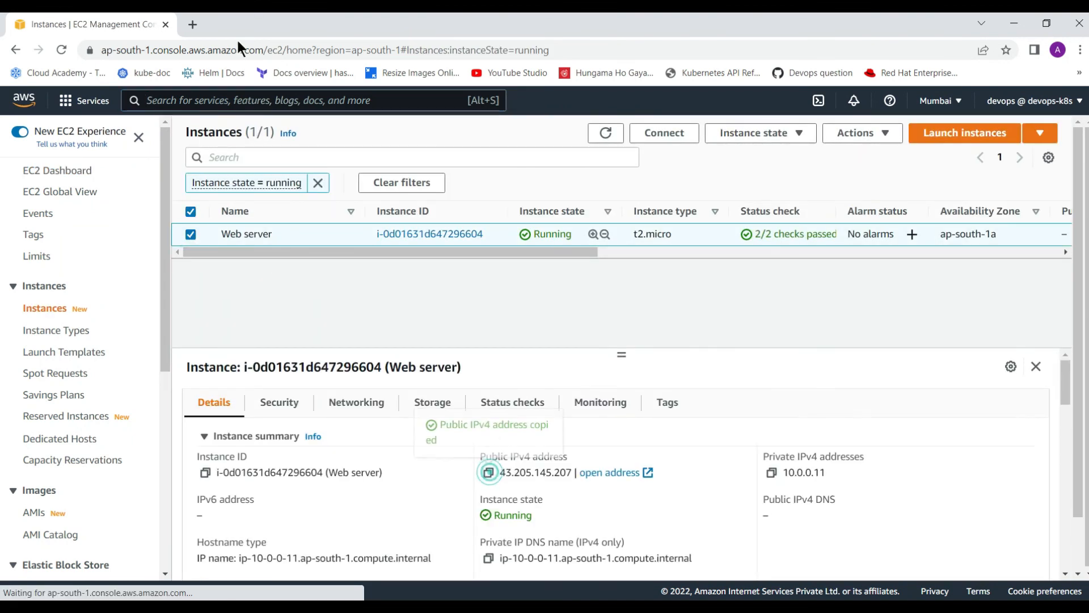
# Load 43.205.145.207 in a new browser tab to test whether the web server is reachable without the internet route
pyautogui.click(193, 24)
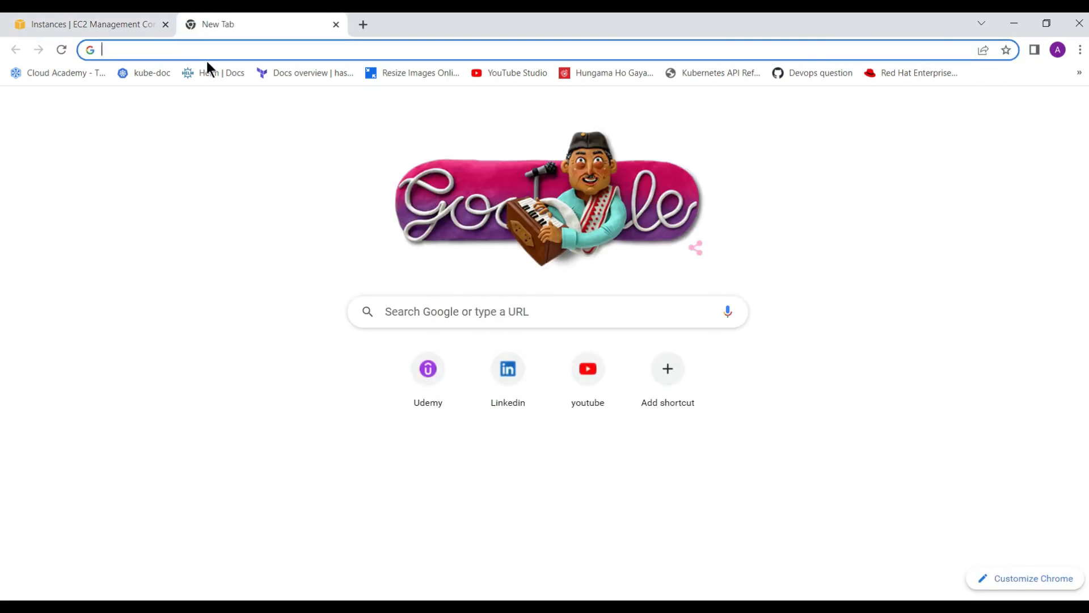
pyautogui.hotkey('ctrl', 'v')
pyautogui.press('Return')
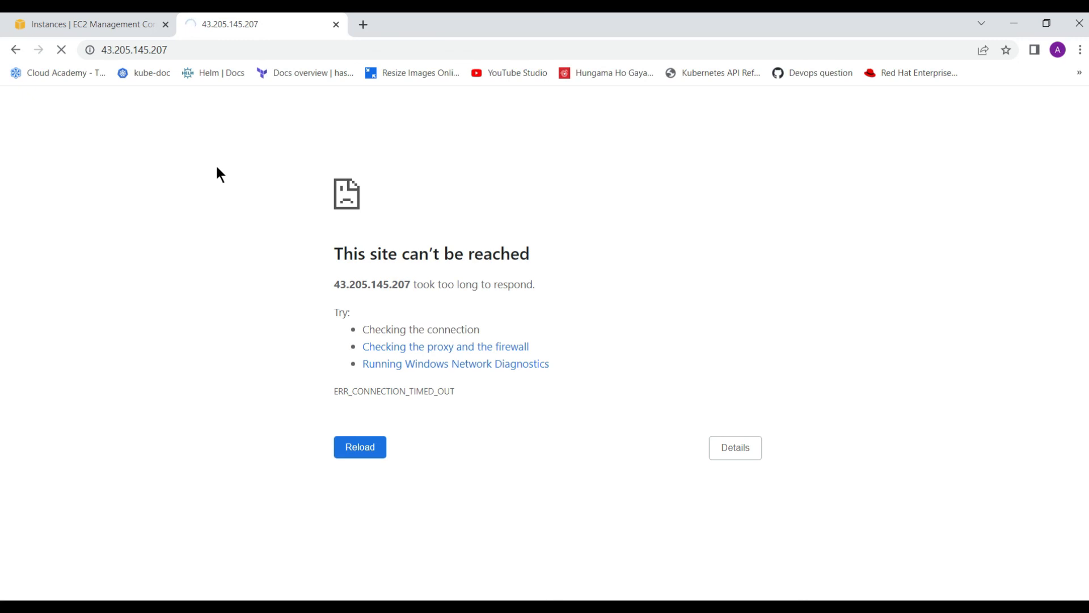
# Return to the VPC service in the AWS console and open the demo-route route table's details, dismissing the welcome message
pyautogui.click(115, 24)
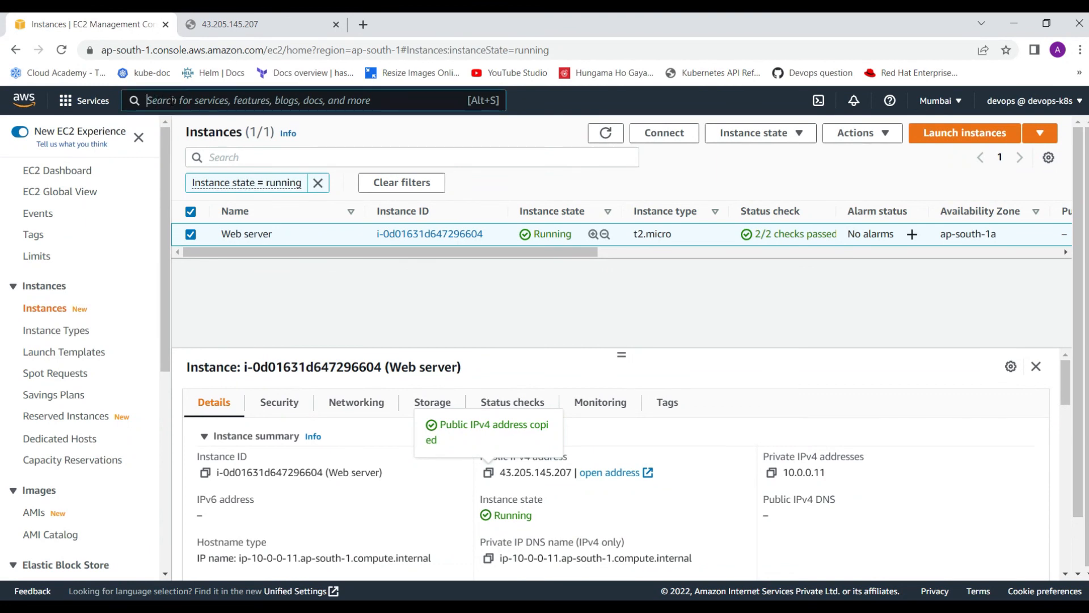
pyautogui.click(65, 100)
pyautogui.click(328, 262)
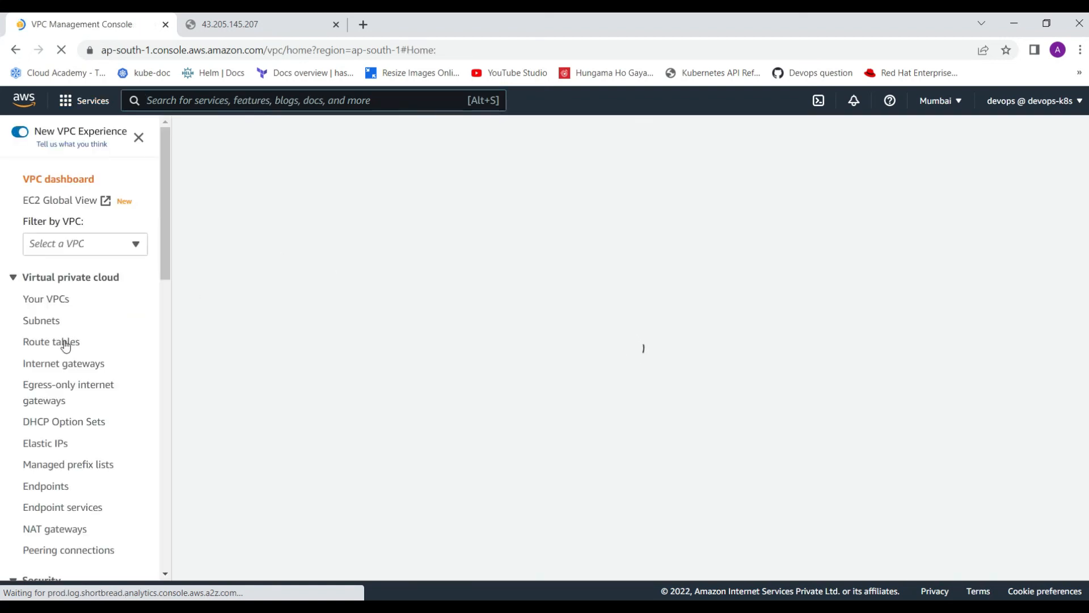
pyautogui.click(61, 345)
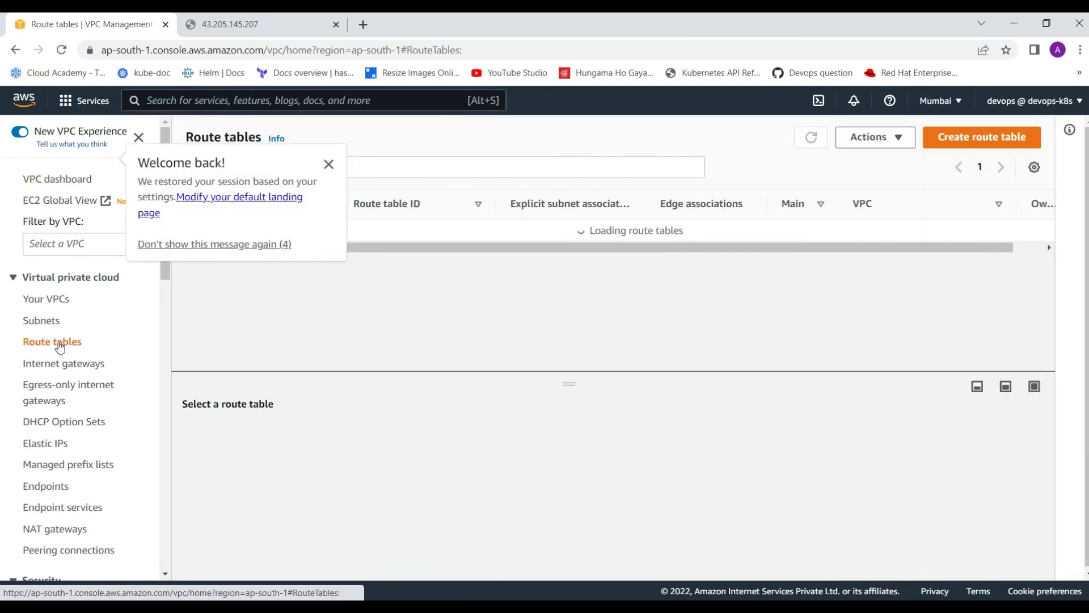
pyautogui.click(384, 274)
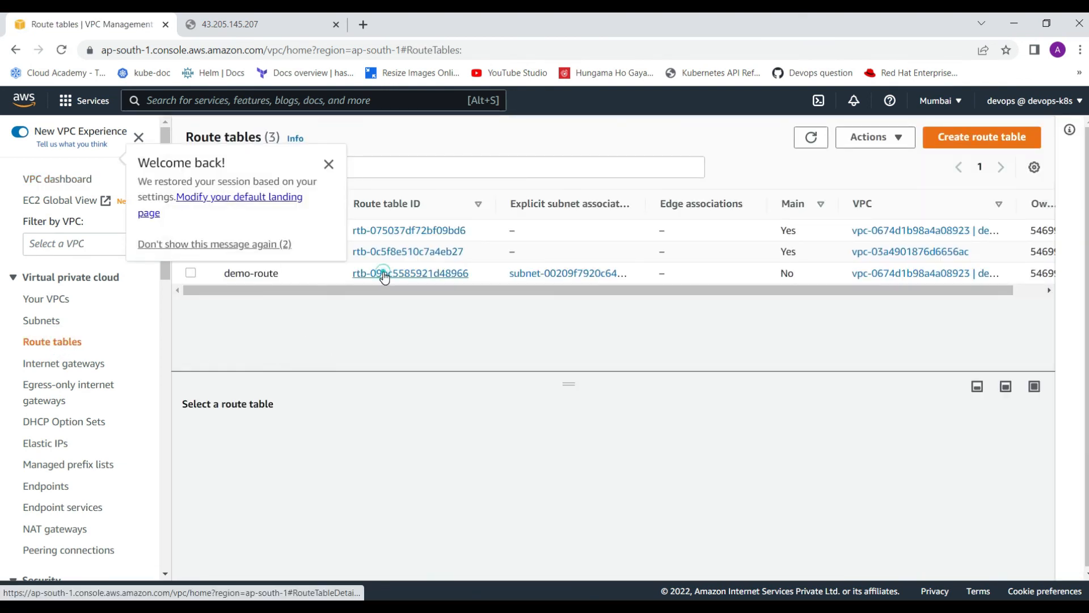
pyautogui.click(329, 164)
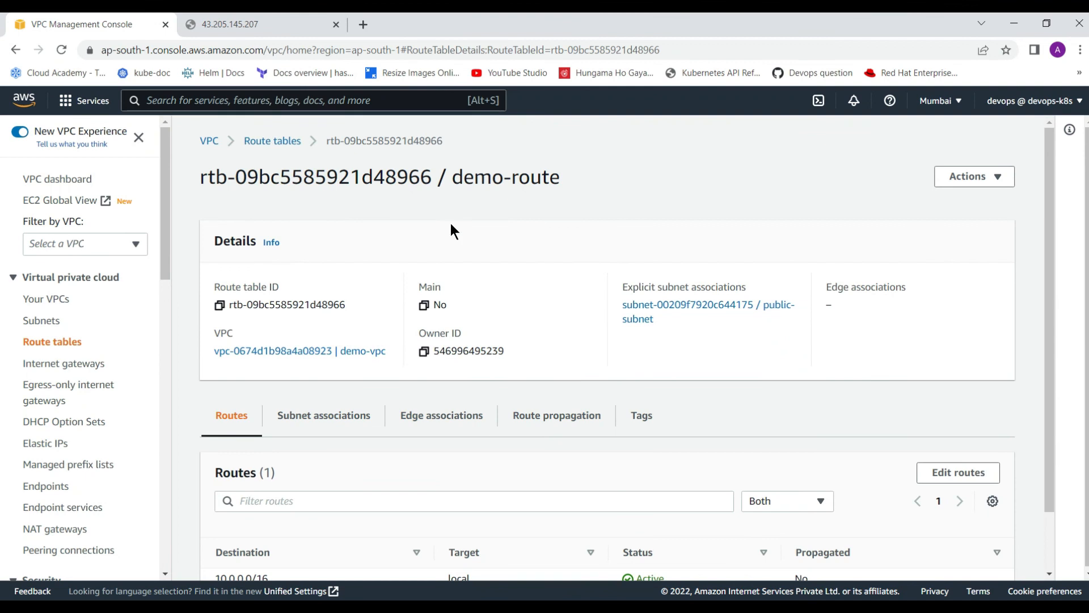
# Add a 0.0.0.0/0 route targeting the internet gateway to the demo-route table and save the changes
pyautogui.scroll(-1, 479, 411)
pyautogui.click(962, 405)
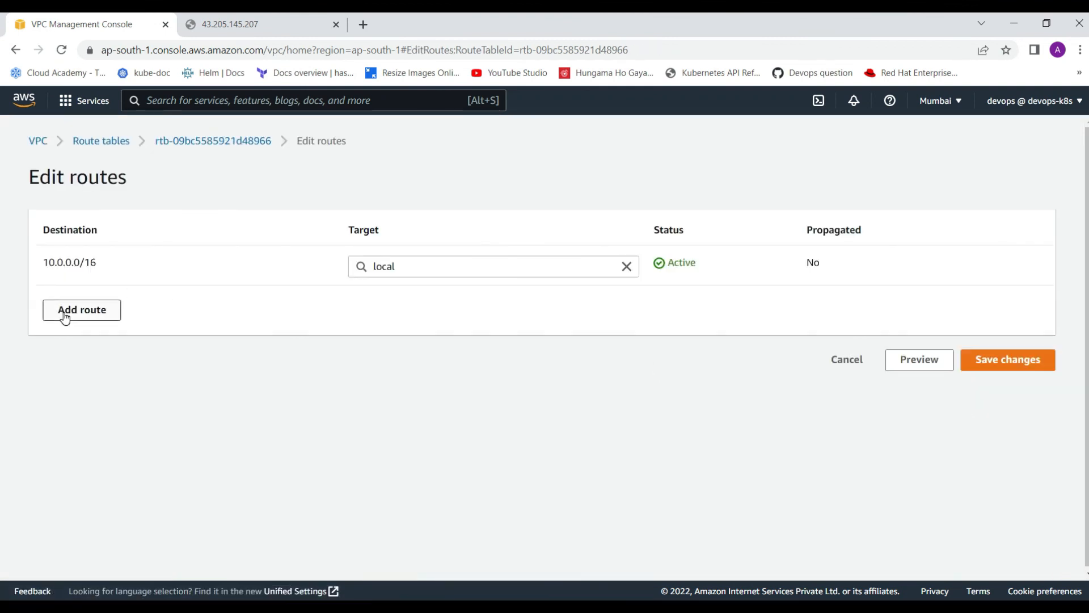
pyautogui.click(64, 318)
pyautogui.click(88, 308)
pyautogui.click(77, 327)
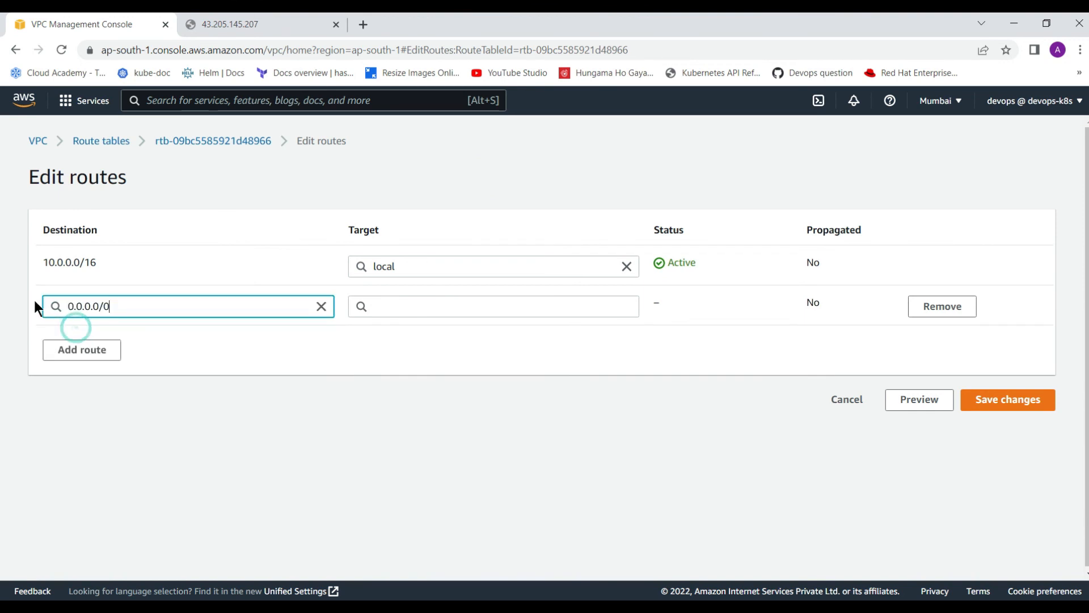
pyautogui.click(392, 308)
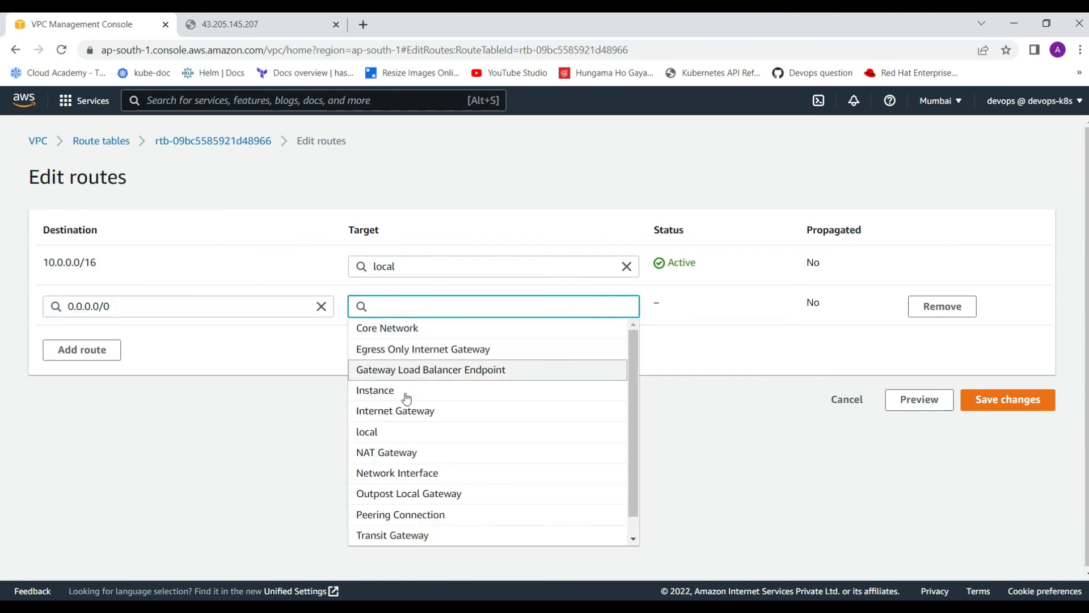
pyautogui.click(396, 409)
pyautogui.click(397, 328)
pyautogui.click(986, 408)
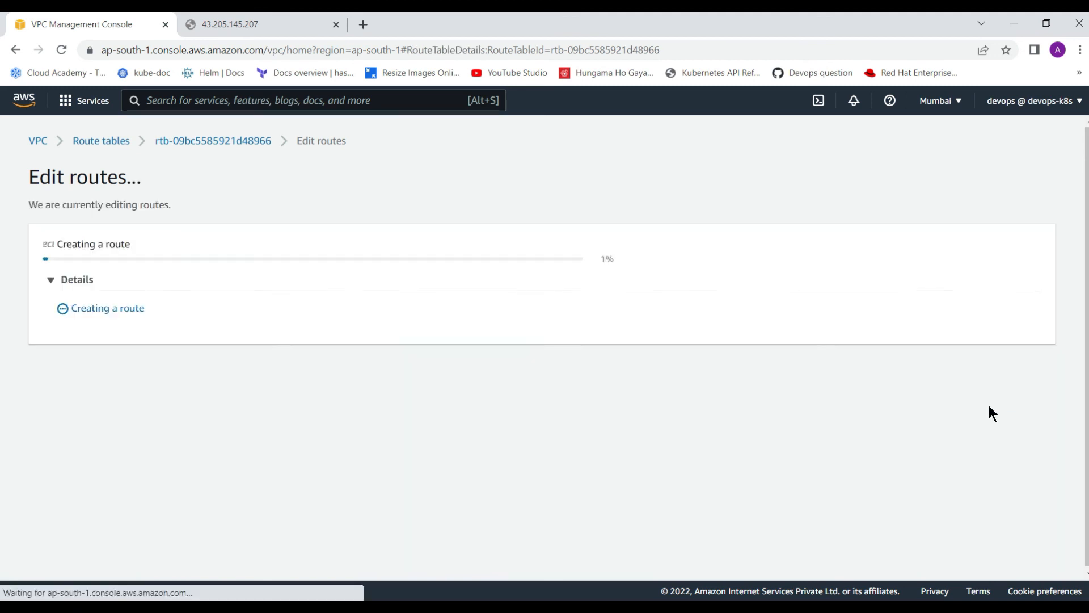
# Reload the 43.205.145.207 page to retest access, and switch to PowerPoint to show the closing THANK YOU slide of AWS-Creating VPC.pptx
pyautogui.click(213, 22)
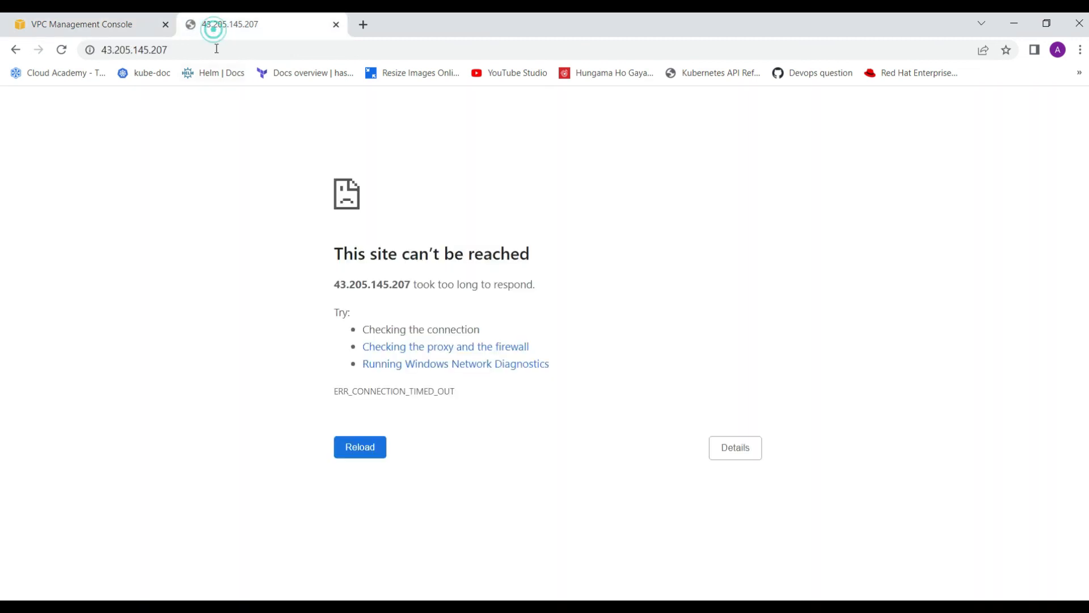
pyautogui.click(60, 49)
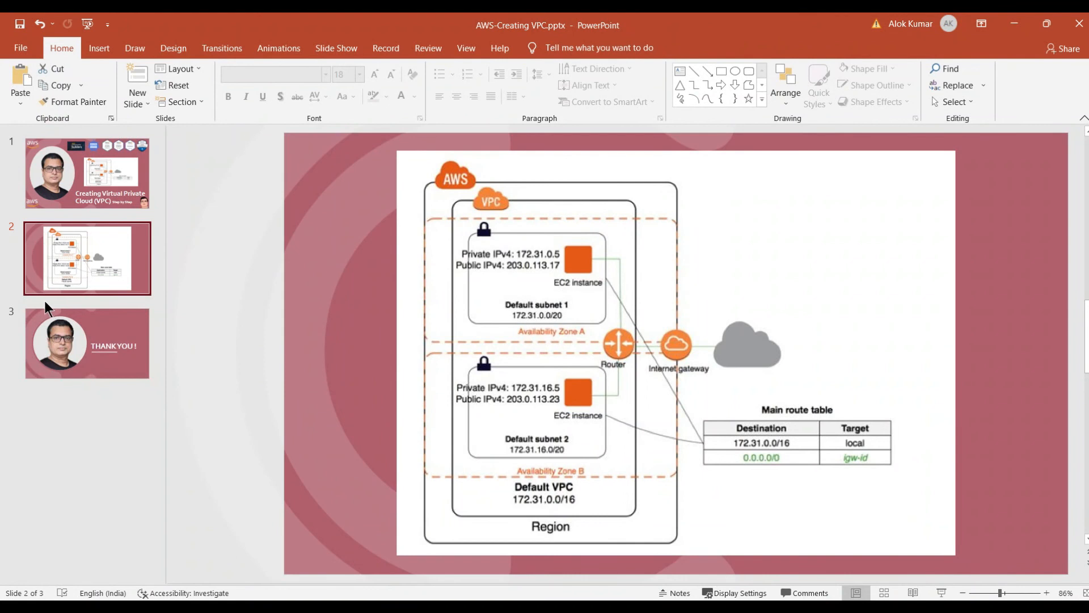
pyautogui.click(75, 338)
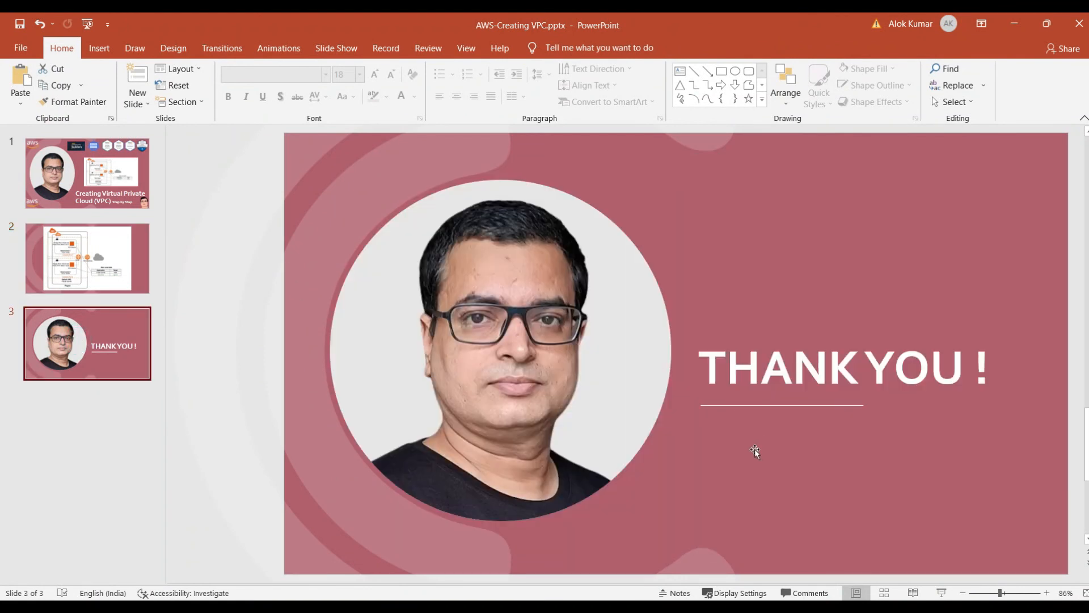